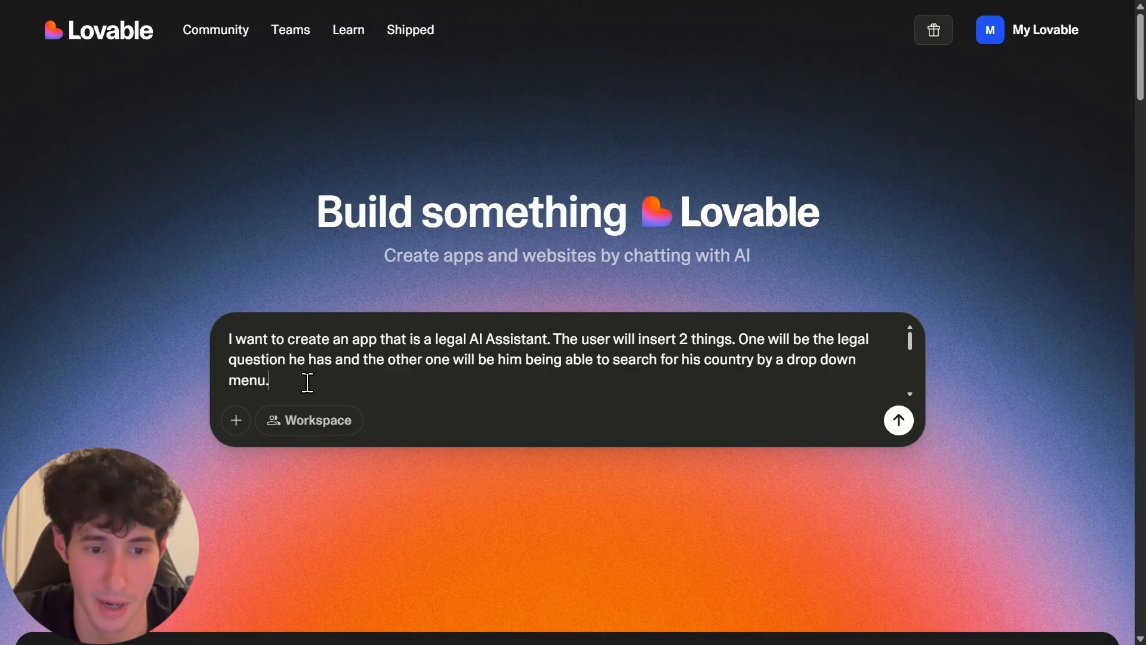
# Extend the app prompt: send both values separately to a webhook URL for an n8n backend, with a dark, modern, clean design mimicking the attached image
pyautogui.write('Once he fills this information in, you will sent both of these 2 values separately in a webhook URL I am going to give you later on, so I can actually create the backend of this app in n8n.')
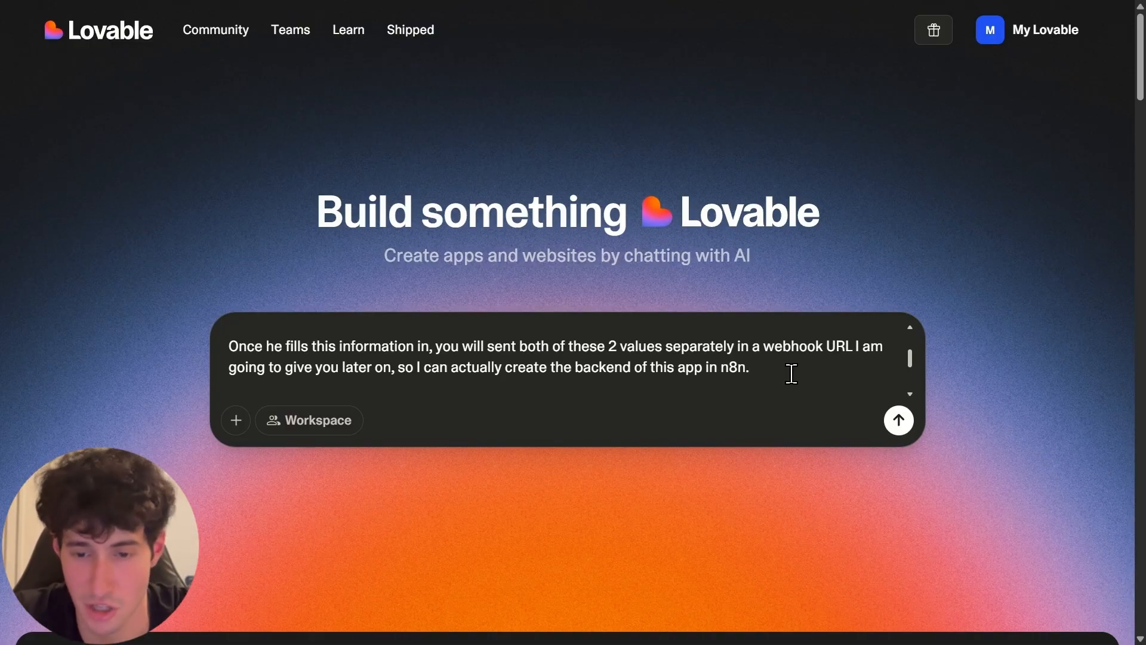
pyautogui.hotkey('ctrl', 'v')
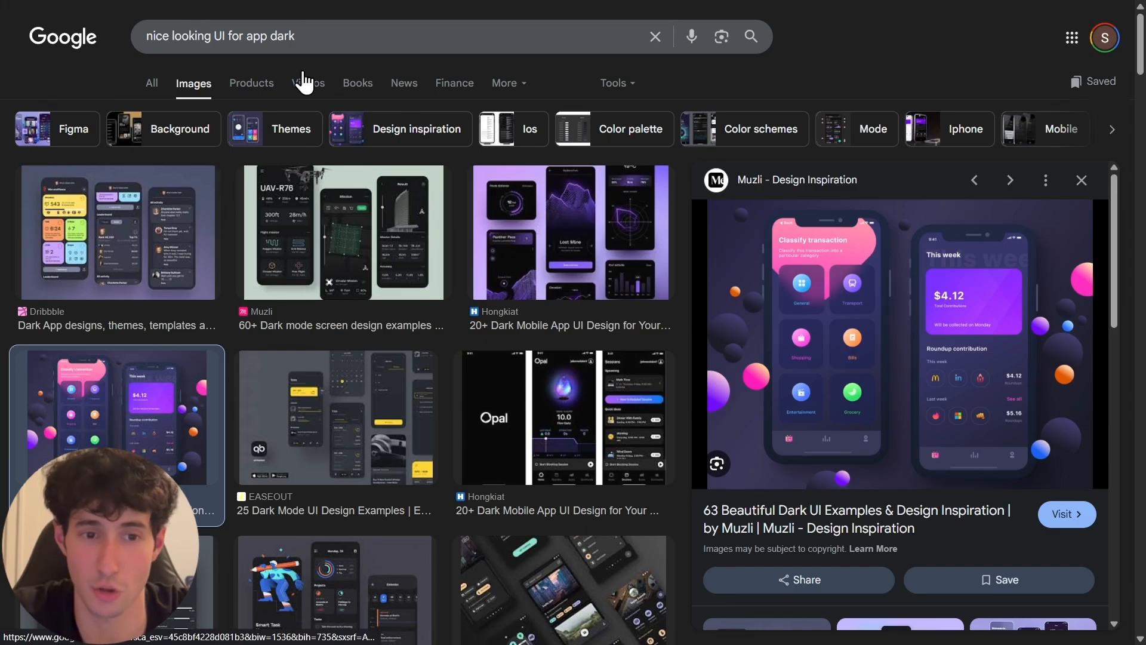
# Copy the dark UI mockup with the purple contribution card from Google Images, attach it to the Lovable prompt and submit the prompt
pyautogui.rightClick(880, 381)
pyautogui.click(959, 497)
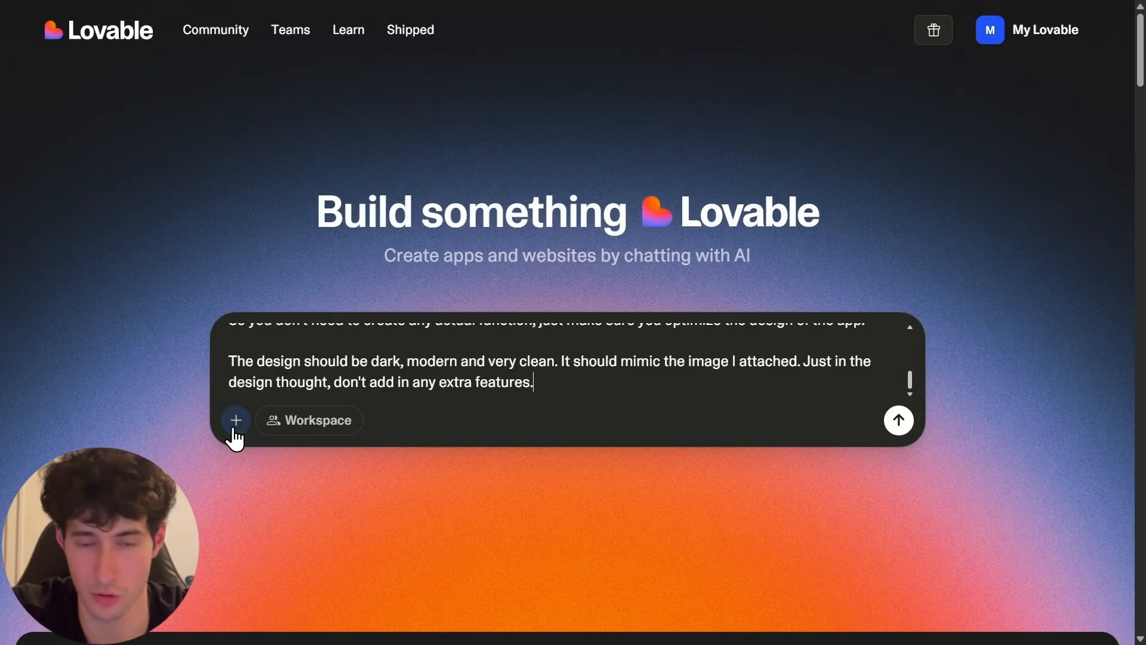
pyautogui.hotkey('ctrl', 'v')
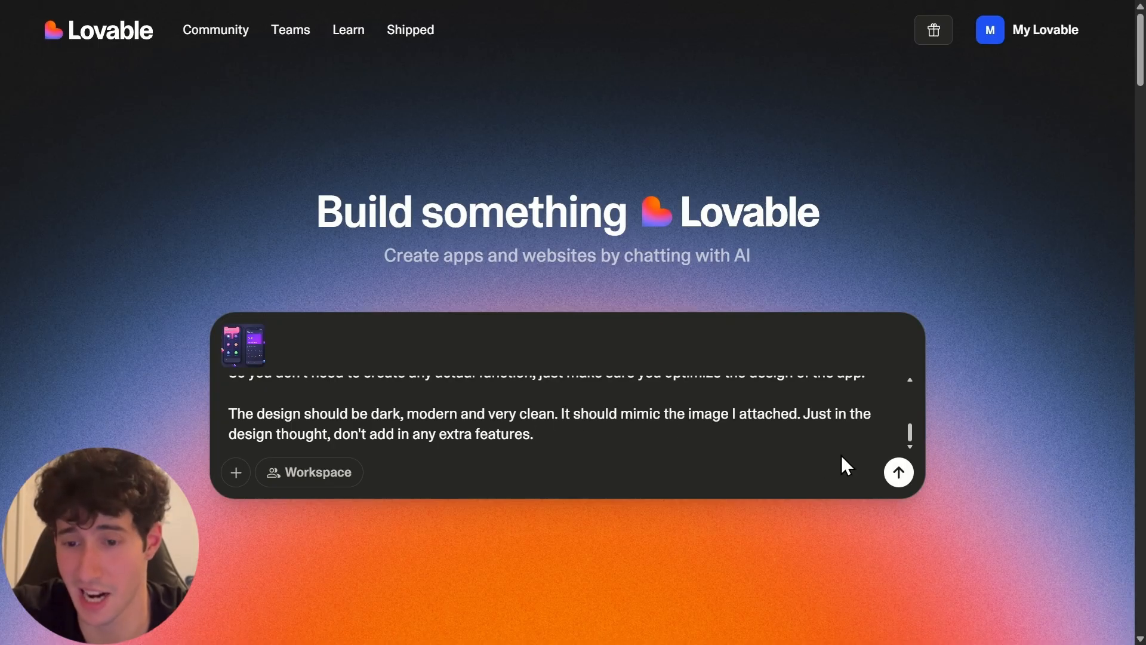
pyautogui.click(893, 472)
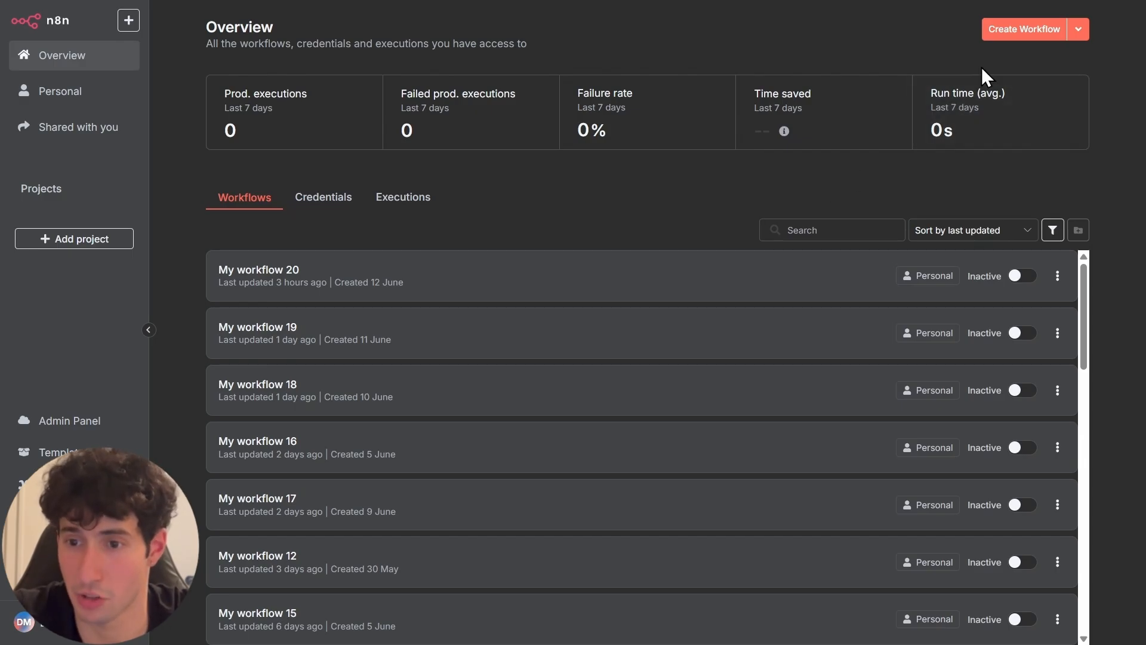
# Create a new workflow in n8n and add a Webhook trigger as its first step
pyautogui.click(1012, 49)
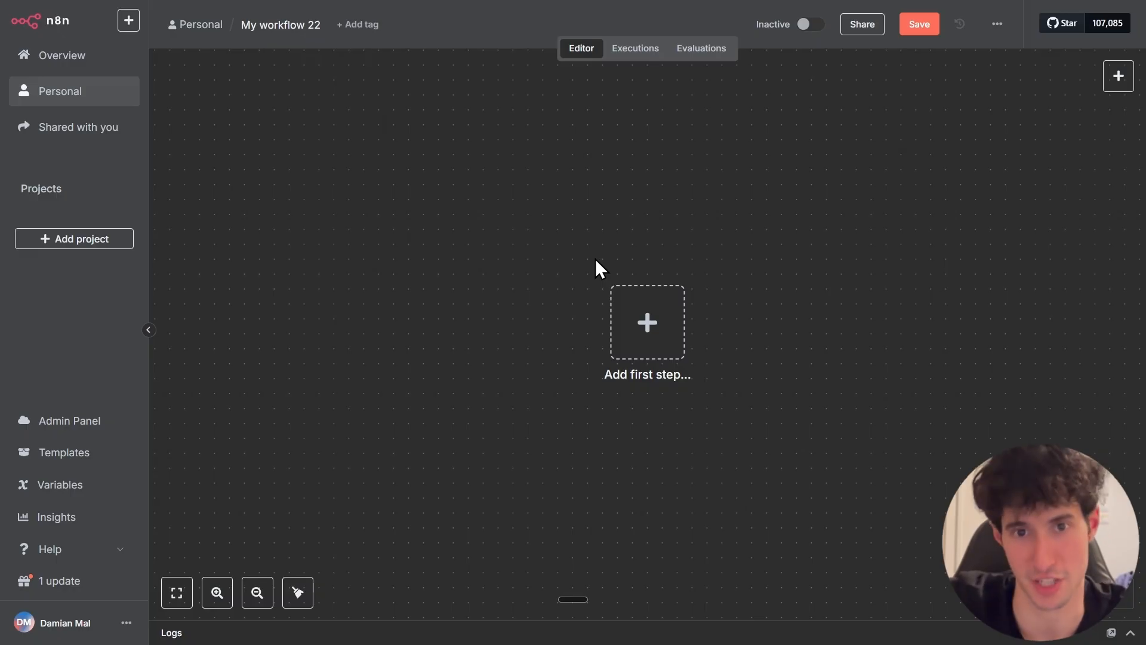
pyautogui.click(649, 337)
pyautogui.write('web')
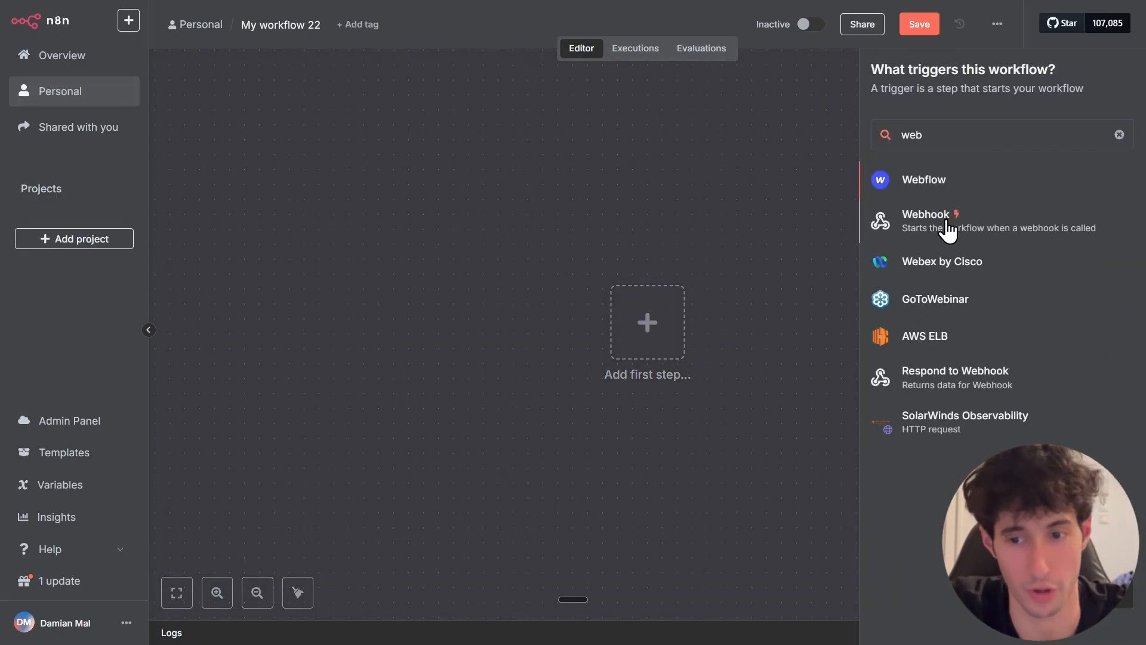
pyautogui.click(948, 228)
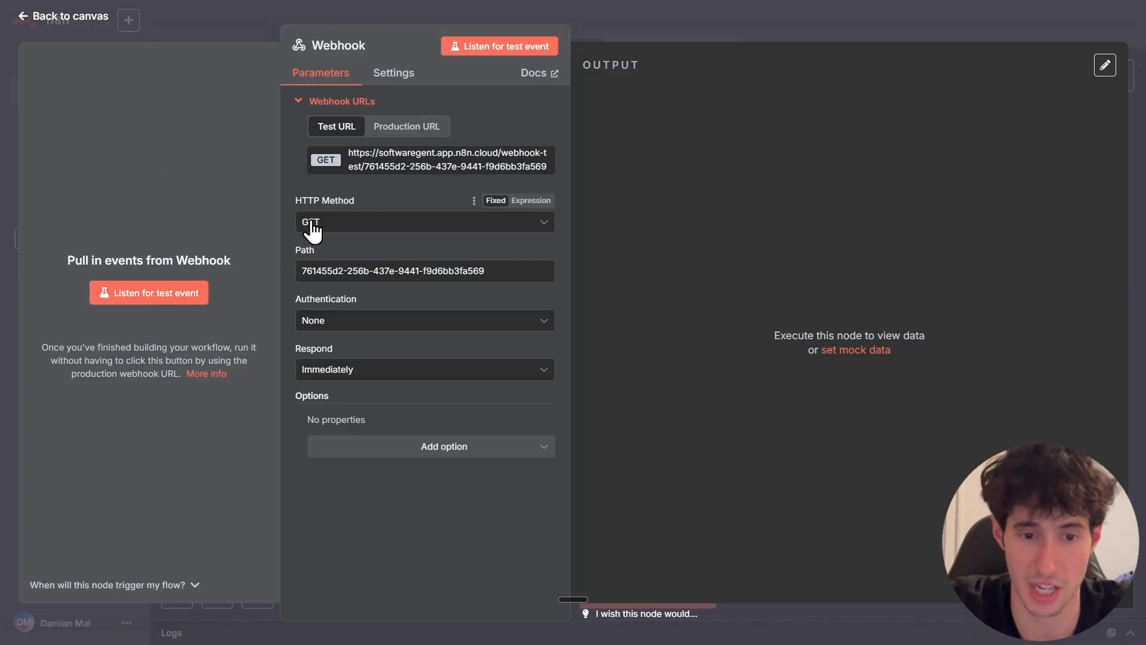
# Set the webhook's HTTP method to POST and copy its test URL
pyautogui.click(334, 227)
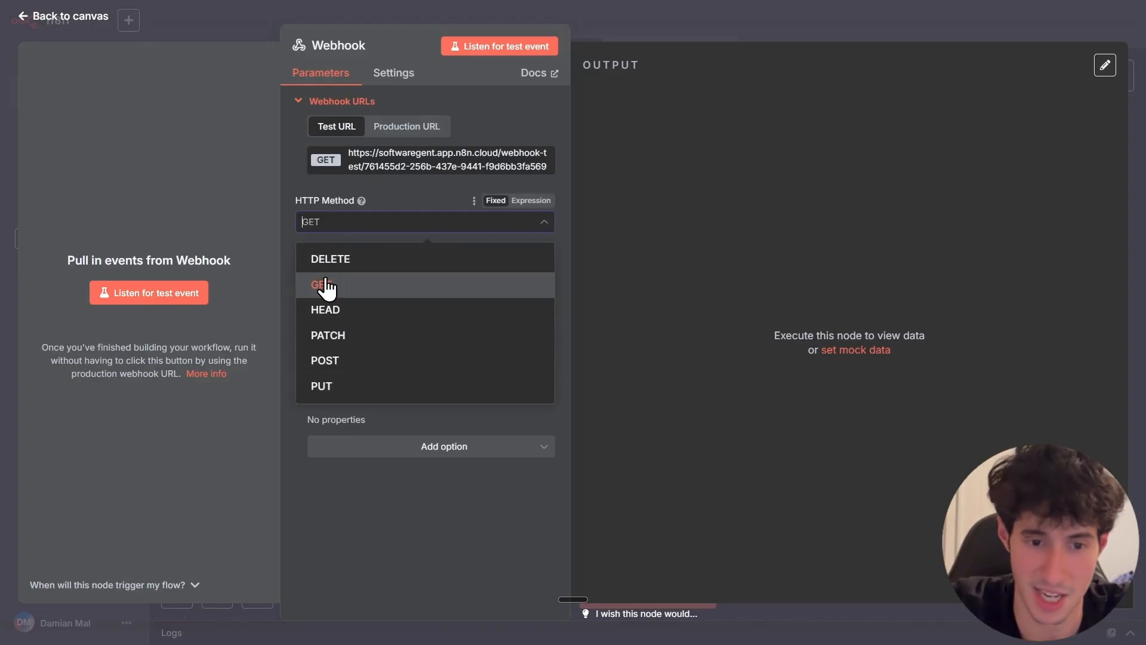
pyautogui.click(325, 361)
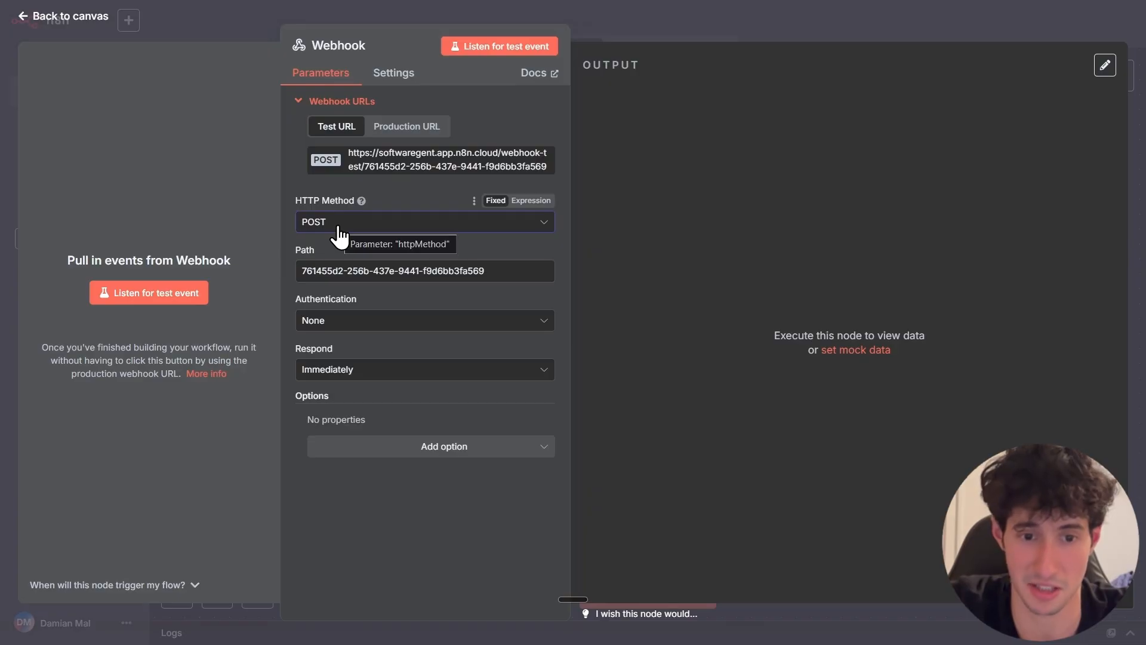
pyautogui.click(407, 171)
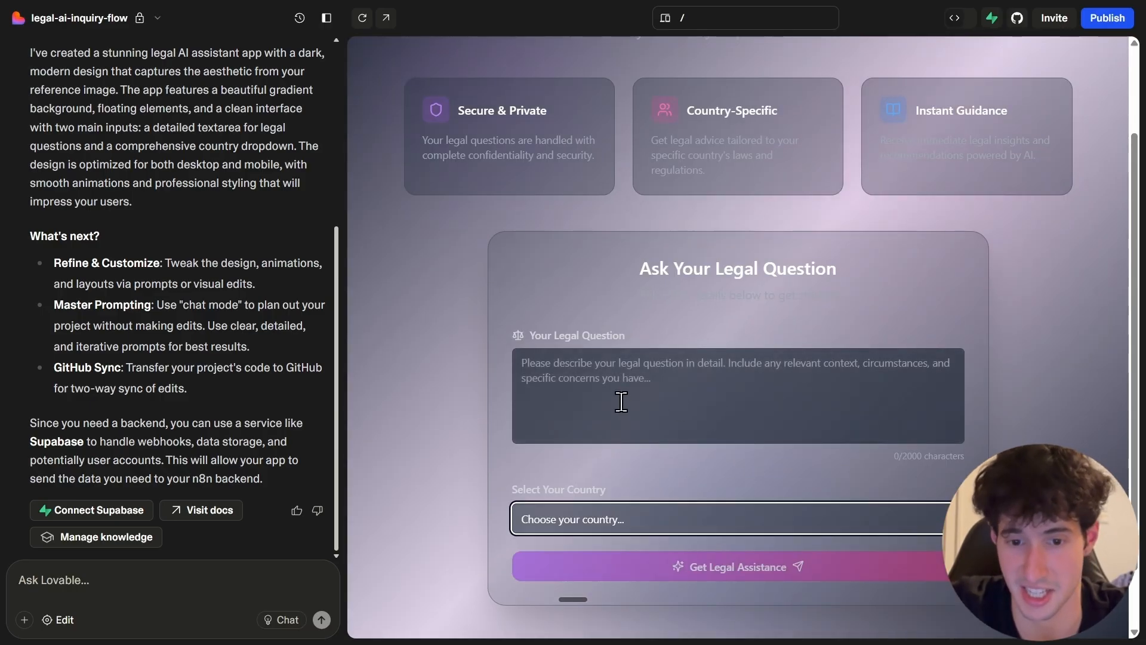
# In Lovable, write a chat message reading "This is the webhook URL from n8n that is sending a POST request:" followed by the copied URL
pyautogui.scroll(-1, 622, 400)
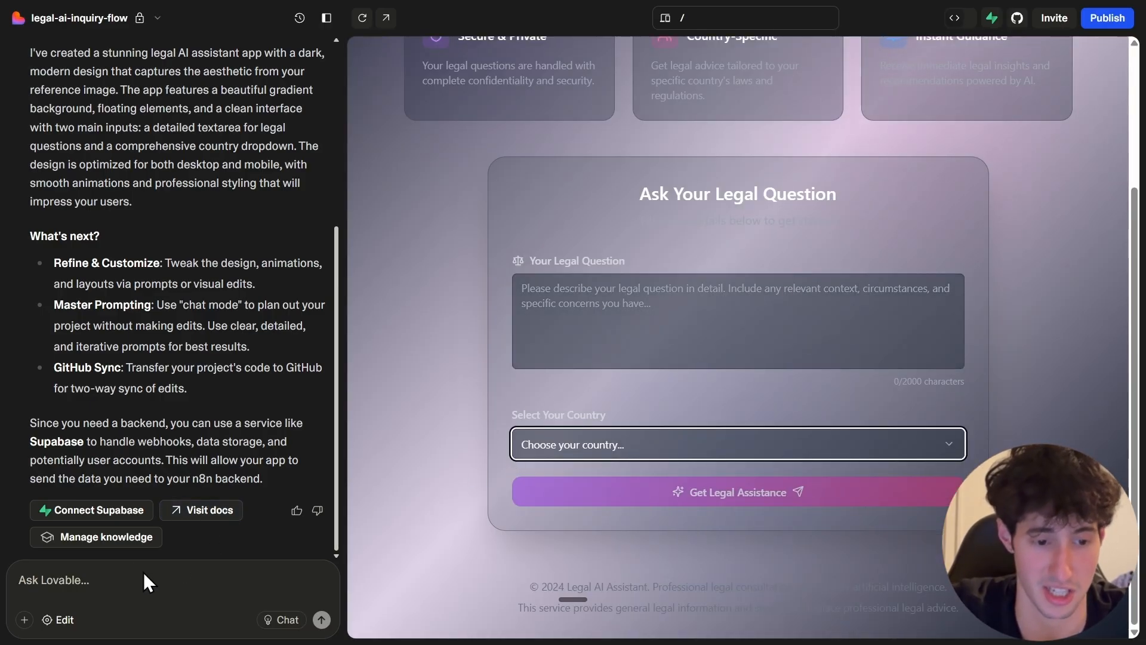
pyautogui.scroll(1, 370, 414)
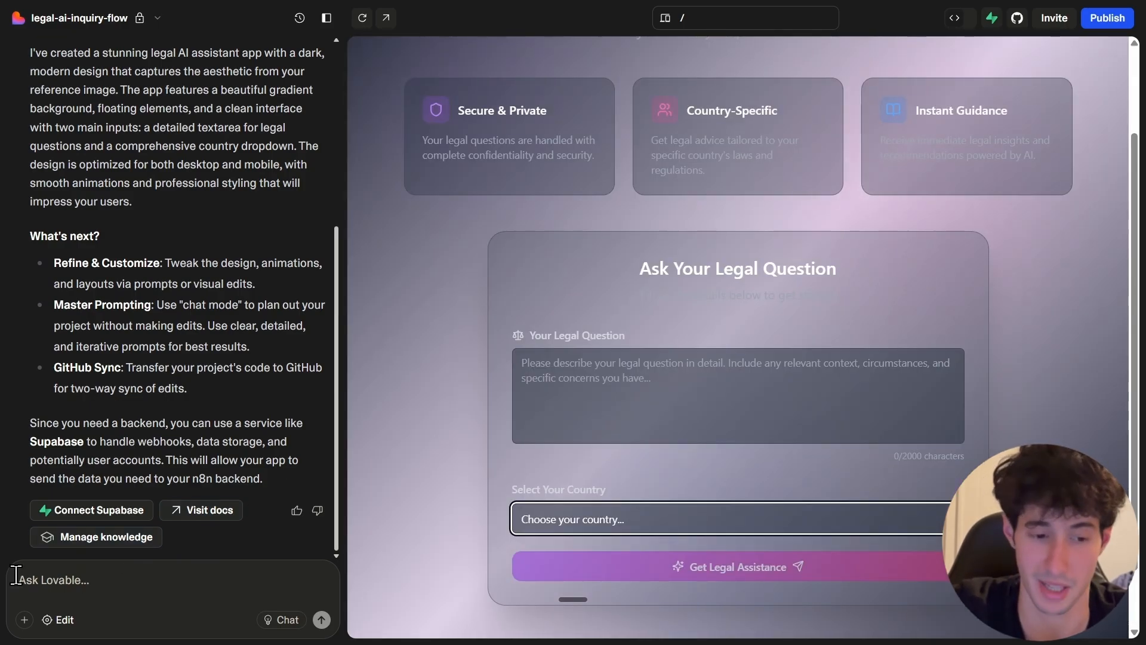
pyautogui.click(48, 589)
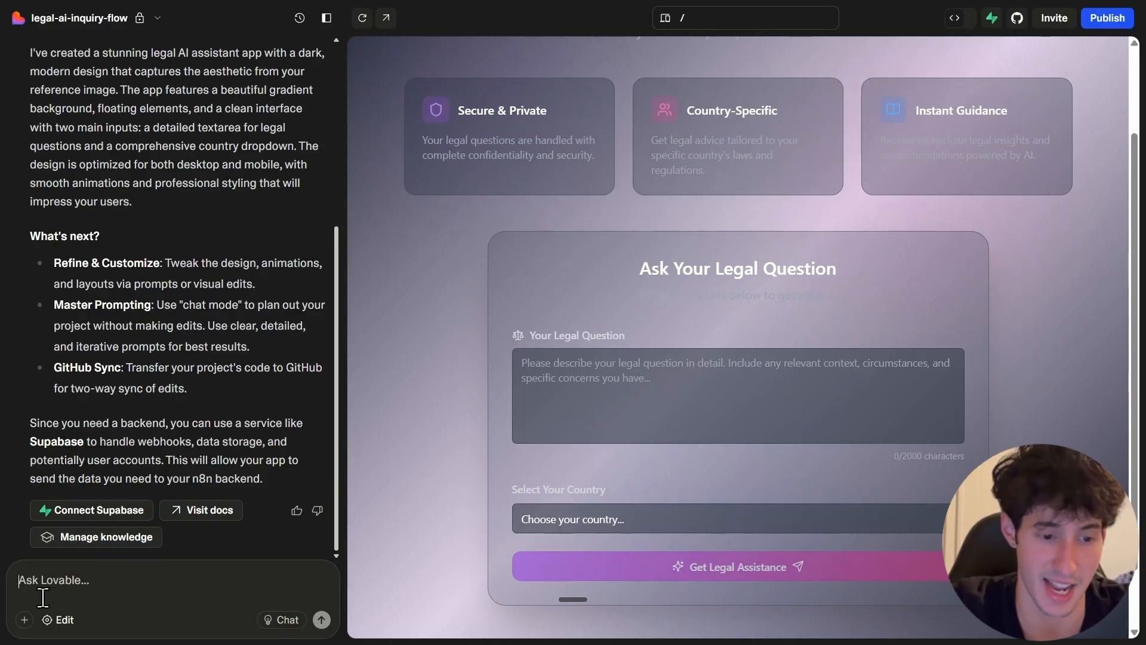
pyautogui.hotkey('ctrl', 'v')
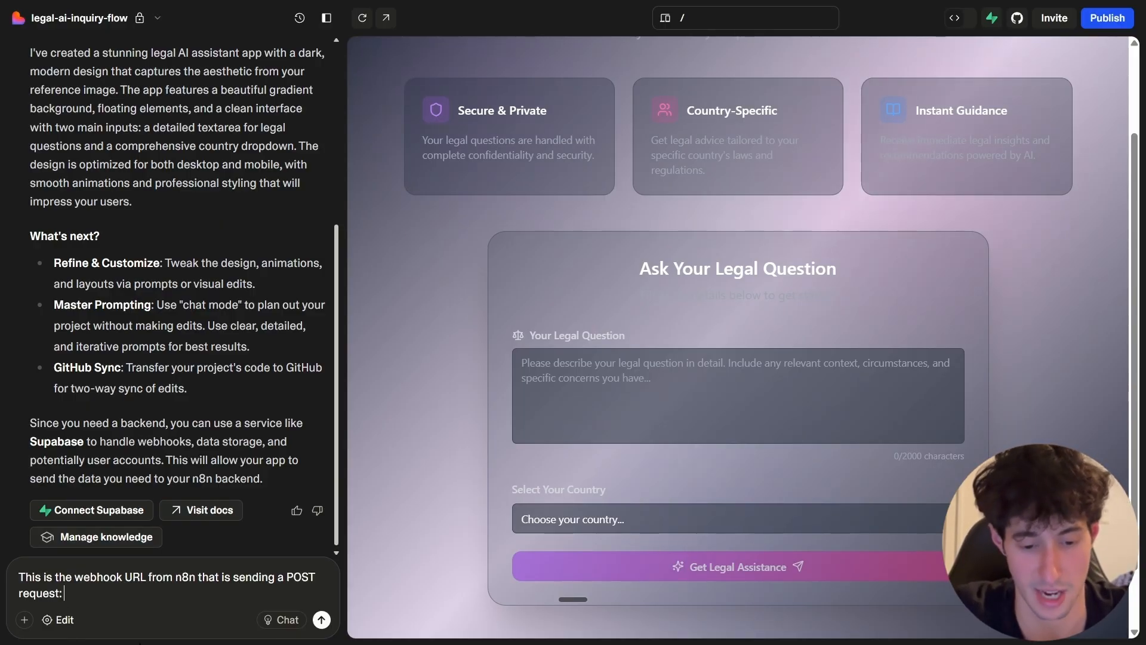
pyautogui.hotkey('ctrl', 'v')
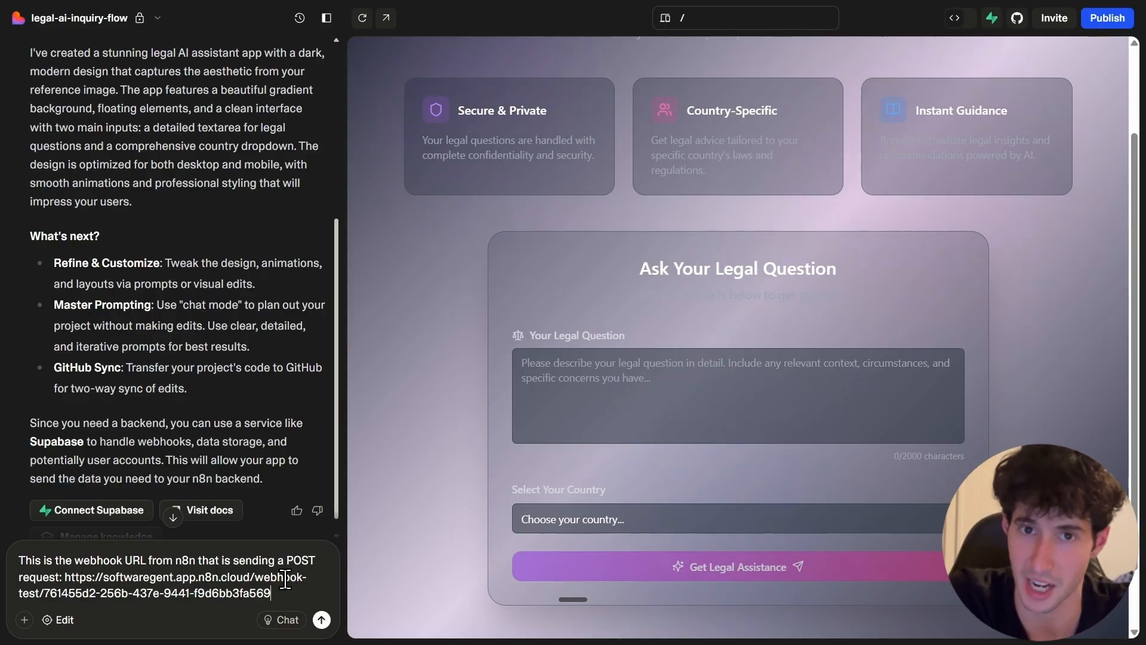
# Add "Make it look better and more modern give it a nice bright vibrant purple background" as a separate paragraph and send the message
pyautogui.hotkey('shift', 'Return')
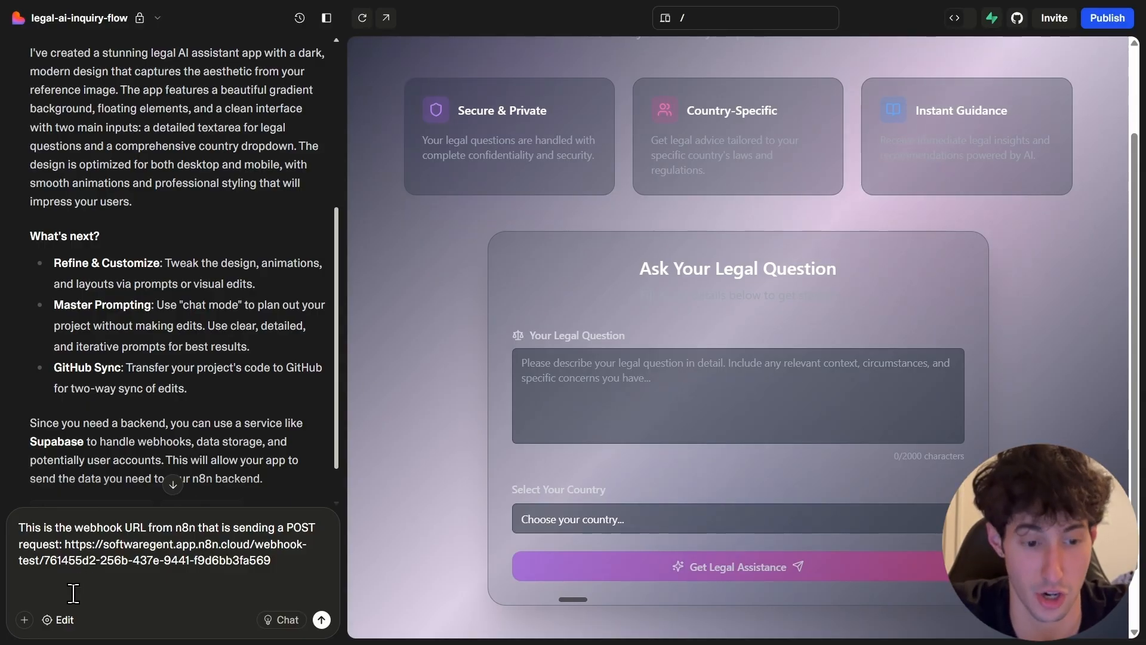
pyautogui.hotkey('ctrl', 'v')
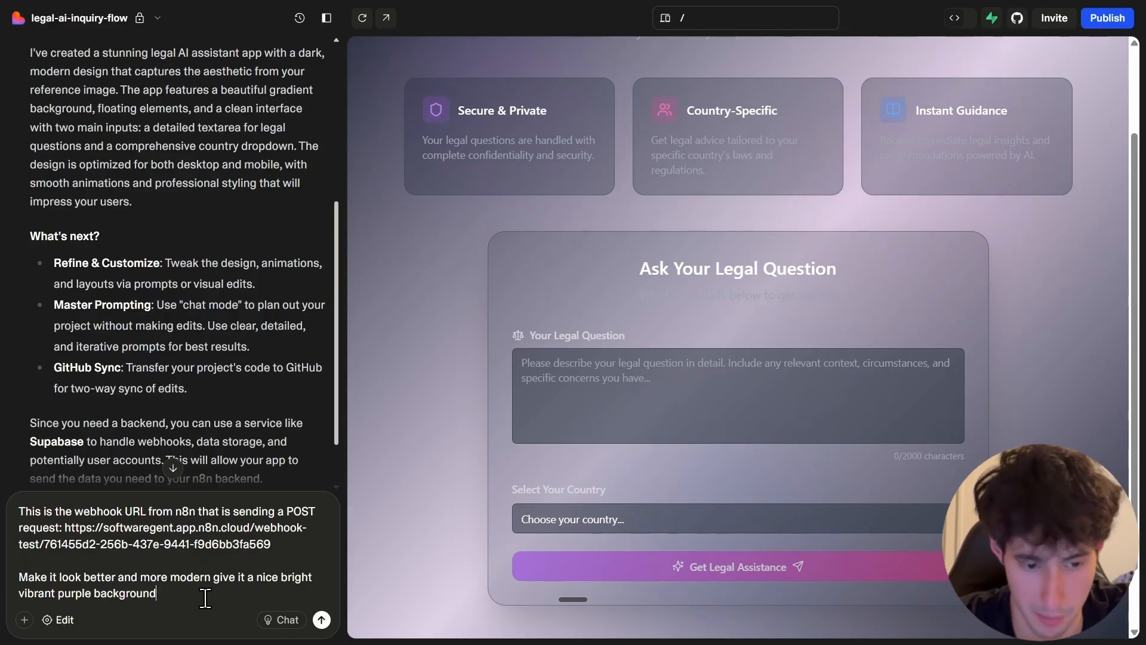
pyautogui.press('Return')
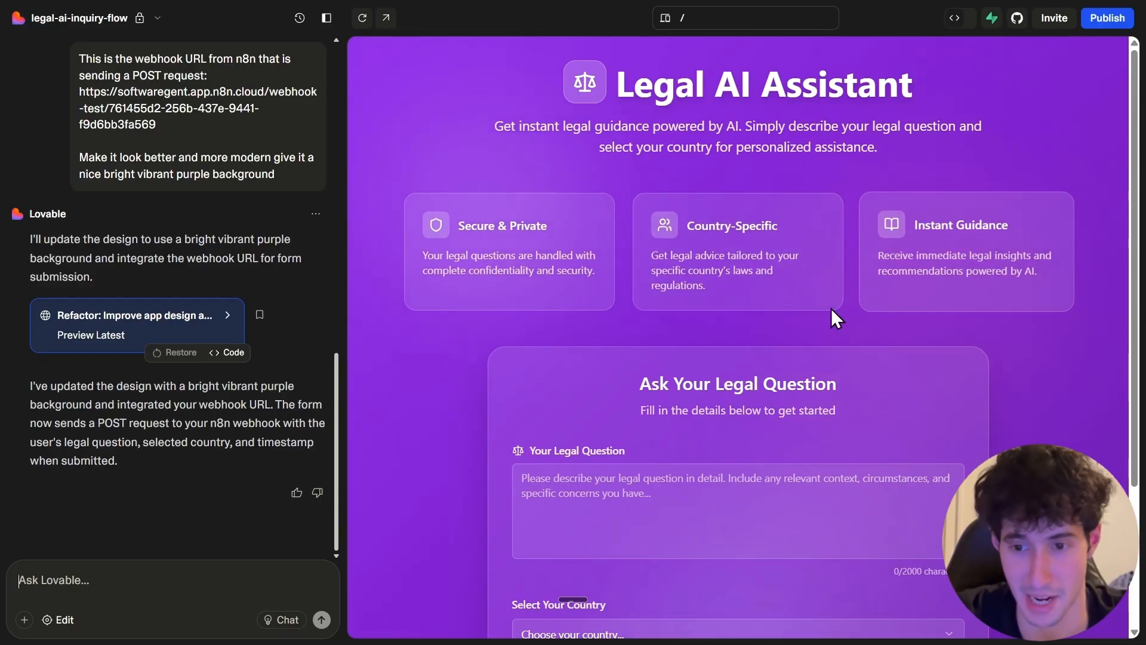
# Fill in the preview form with the question "What are the limits for the tax brackets?" and the country Greece
pyautogui.scroll(-1, 687, 357)
pyautogui.click(566, 431)
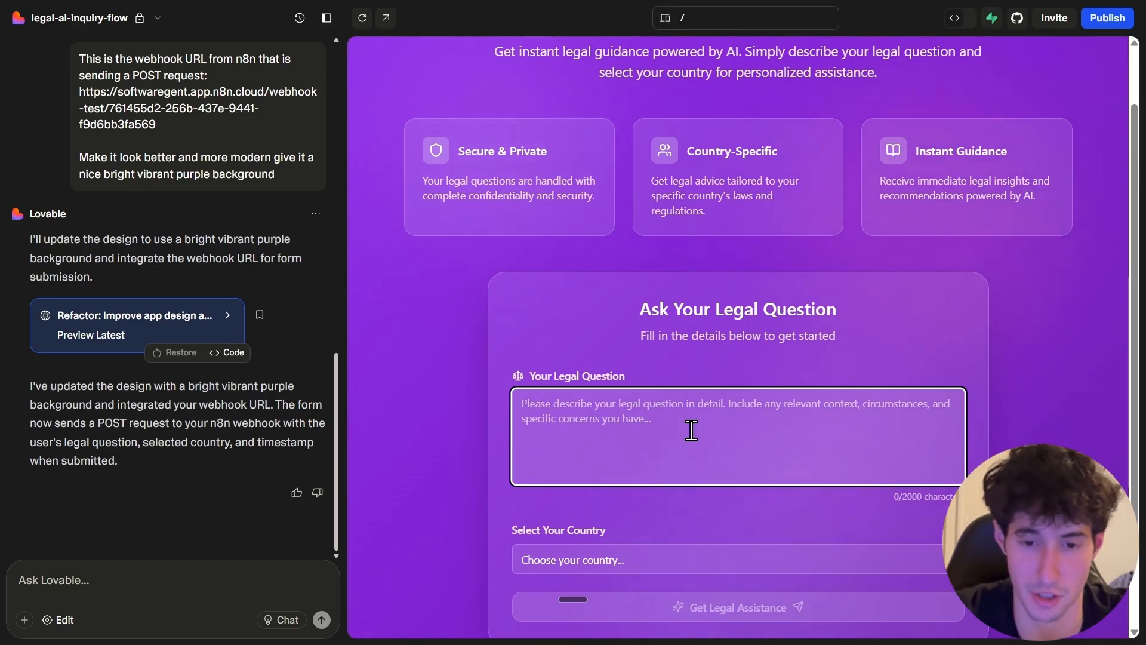
pyautogui.scroll(-1, 599, 430)
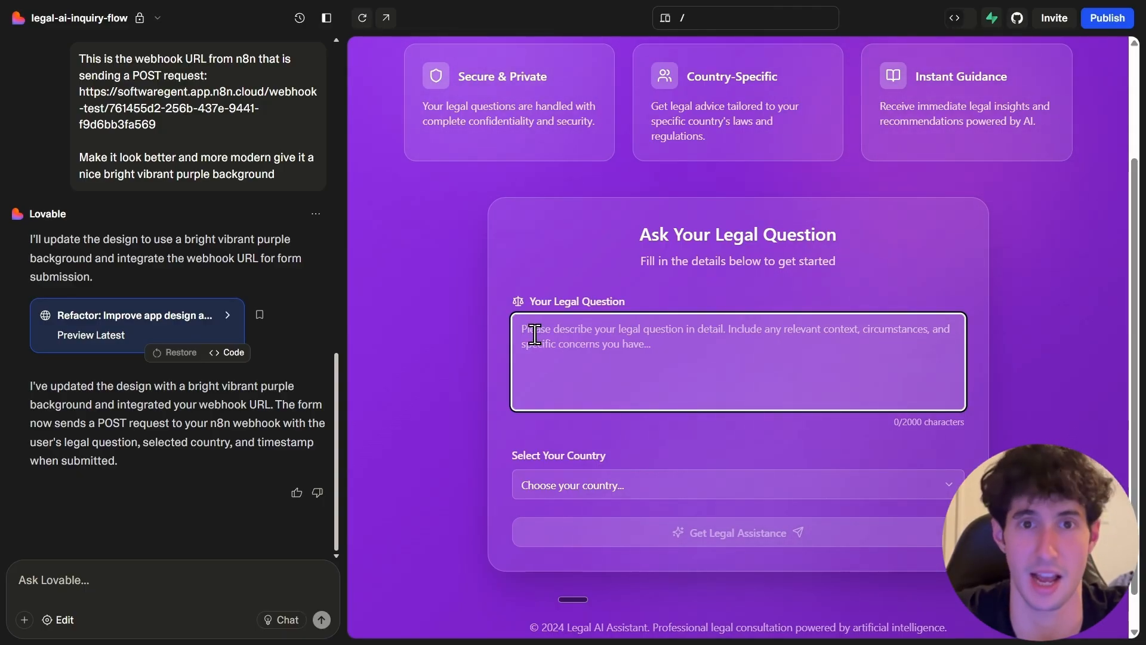
pyautogui.hotkey('ctrl', 'v')
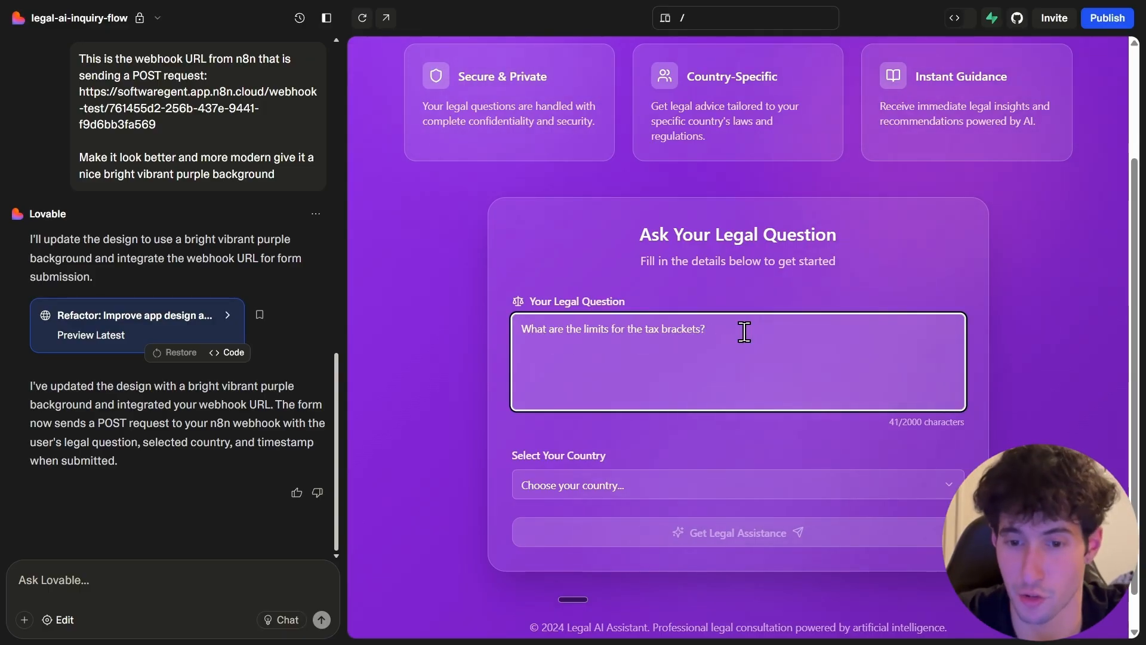
pyautogui.click(673, 493)
pyautogui.scroll(-6, 573, 382)
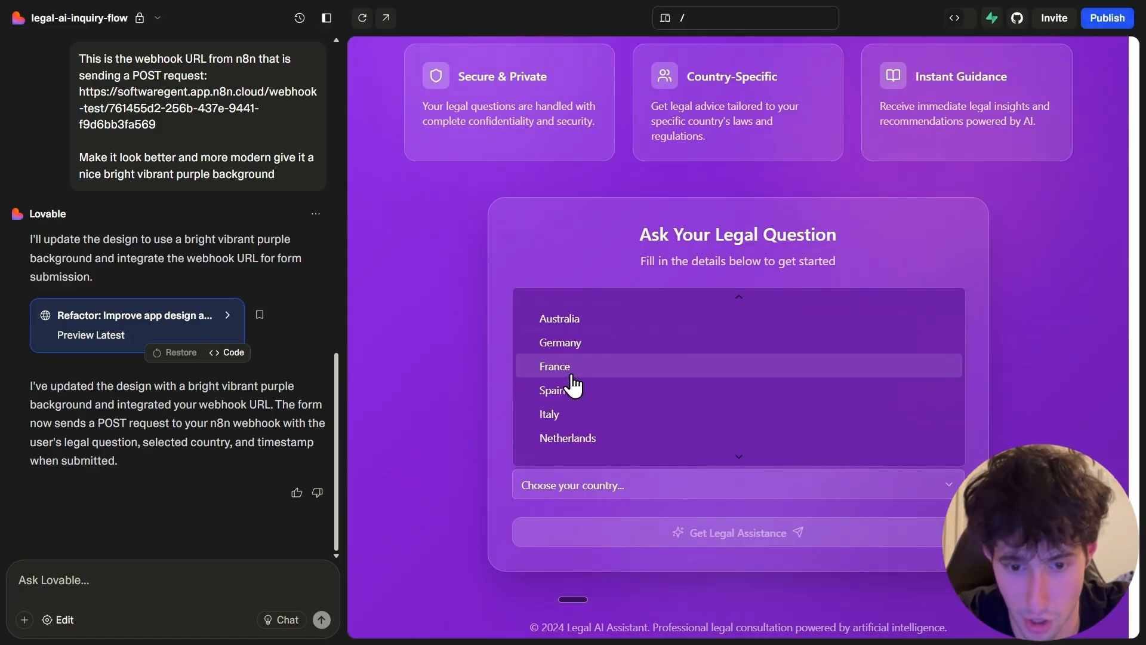
pyautogui.click(570, 380)
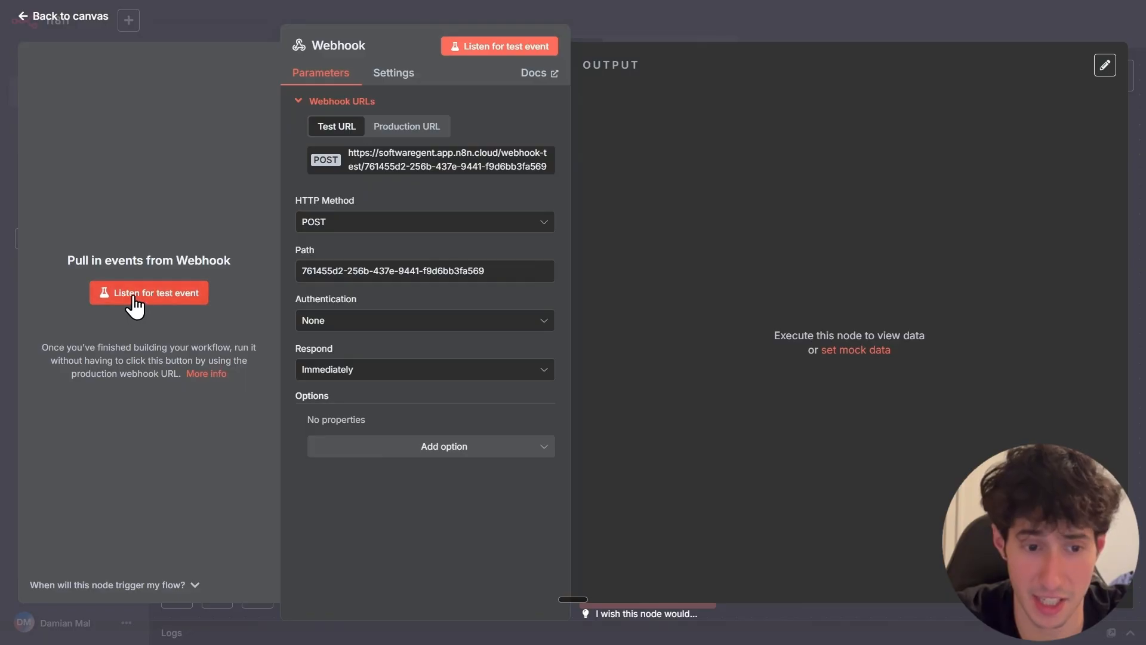
# Capture a test event in the n8n Webhook node by submitting the Lovable form, and pin the received output data
pyautogui.click(132, 296)
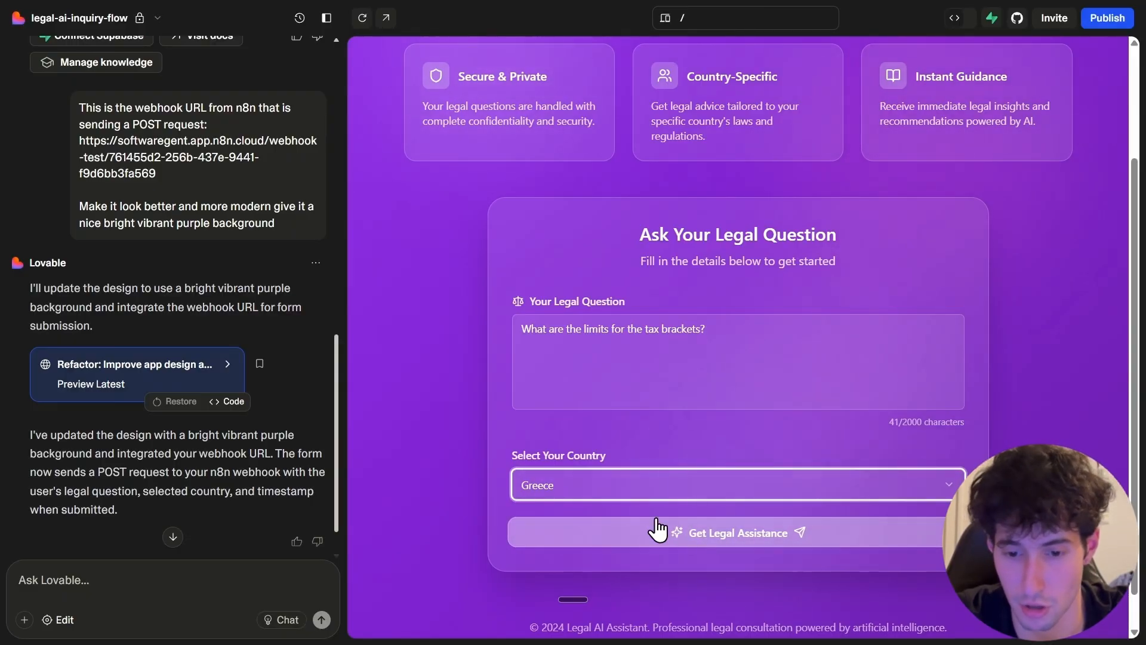
pyautogui.click(718, 541)
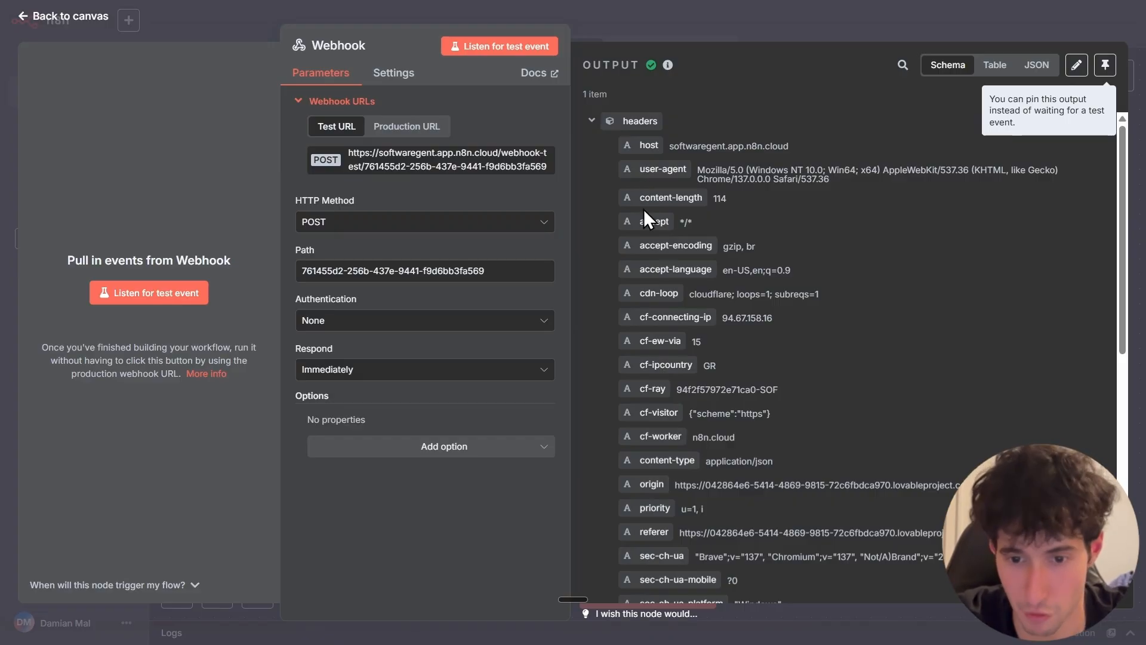
pyautogui.scroll(-8, 644, 209)
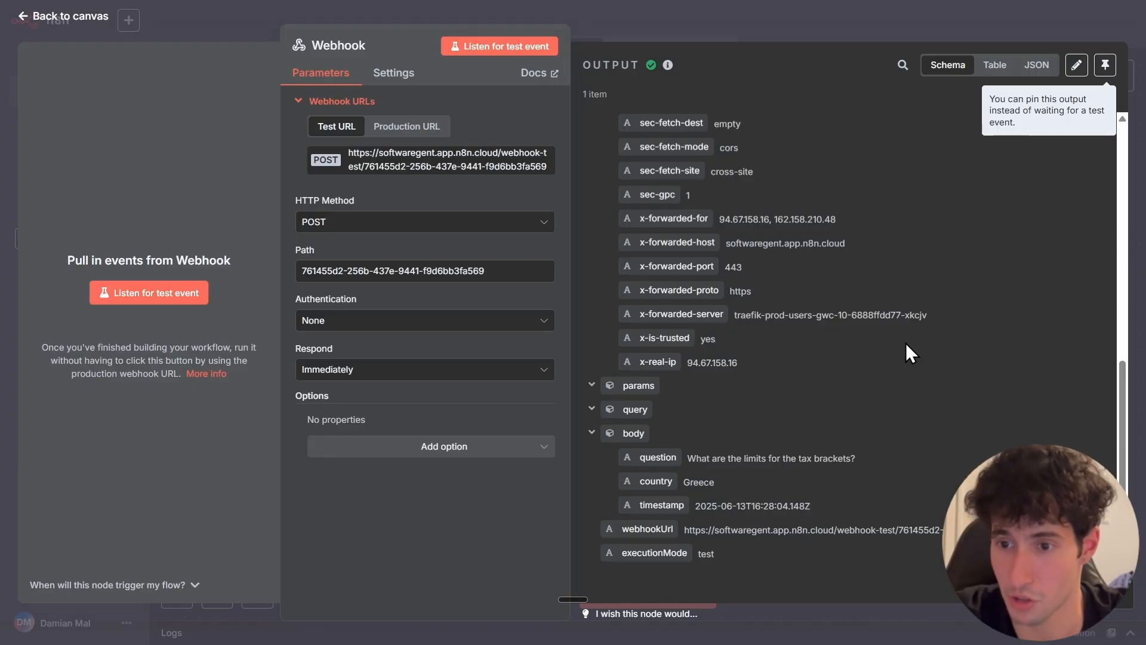
pyautogui.click(1105, 65)
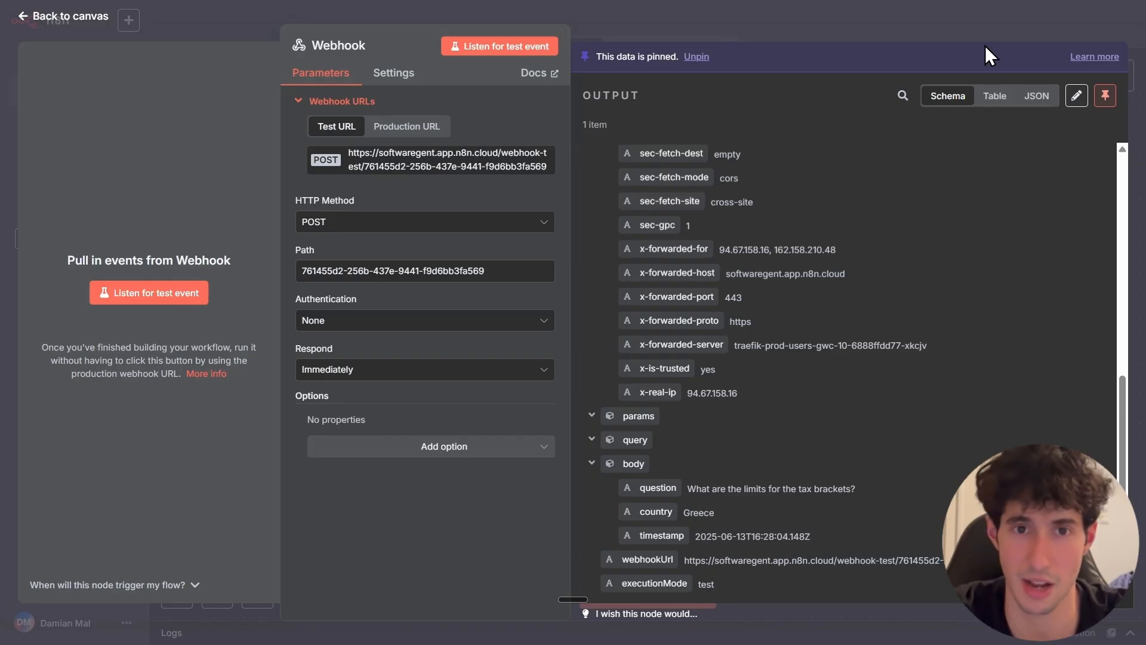
# Return to the workflow canvas and add an OpenAI node with the "Message a model" action after the webhook
pyautogui.click(945, 30)
pyautogui.moveTo(783, 292); pyautogui.dragTo(644, 256)
pyautogui.press('Tab')
pyautogui.write('openai')
pyautogui.click(915, 168)
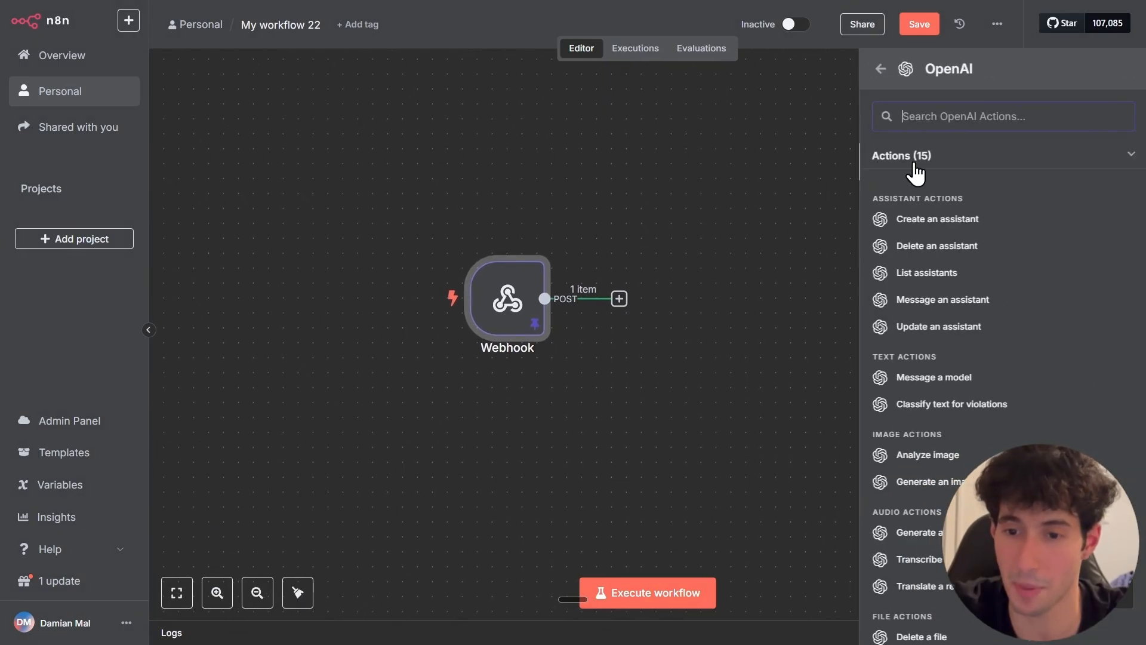
pyautogui.click(934, 378)
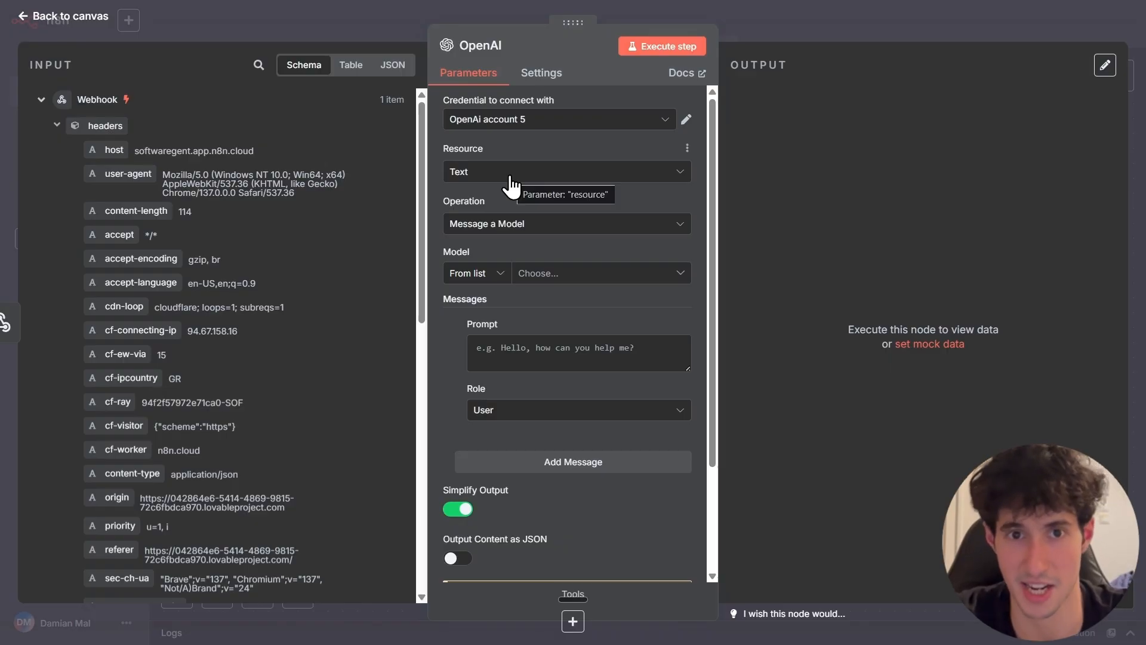
# Start a new credential for the OpenAI node, and create a secret key named "N8n Test" on the OpenAI platform
pyautogui.click(537, 119)
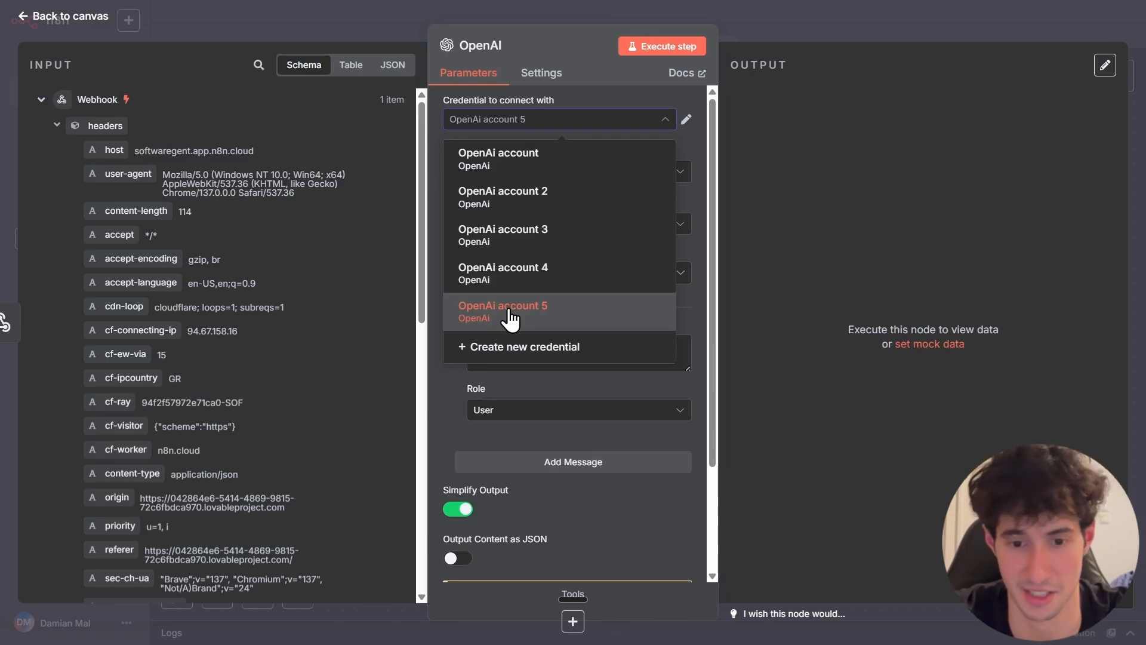
pyautogui.click(524, 364)
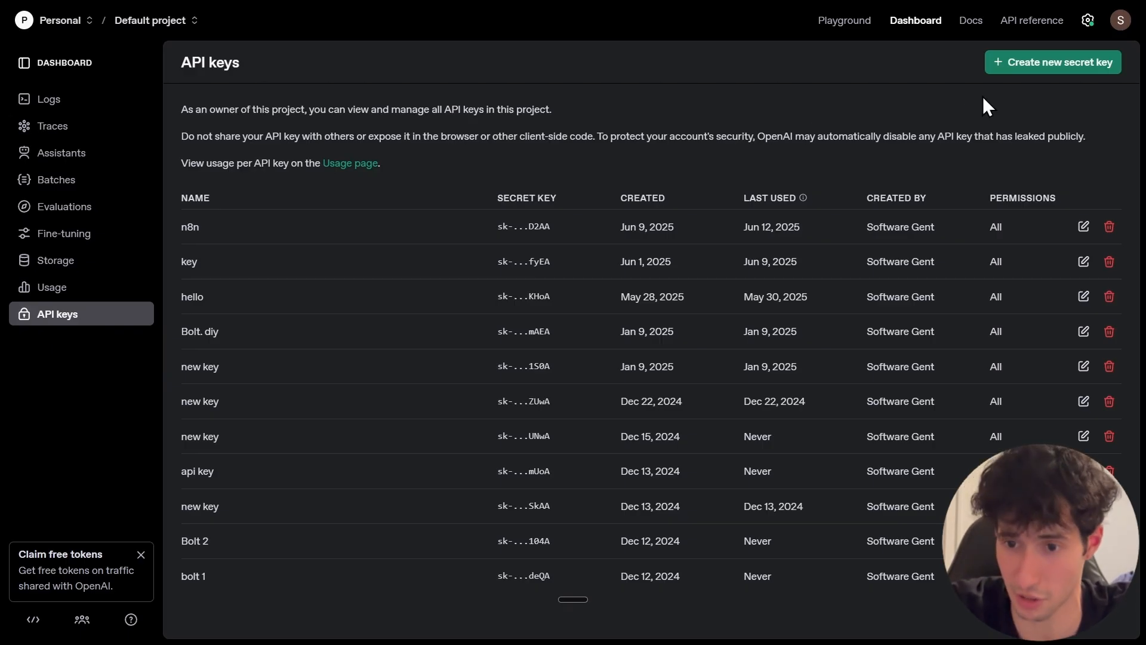
pyautogui.click(1037, 75)
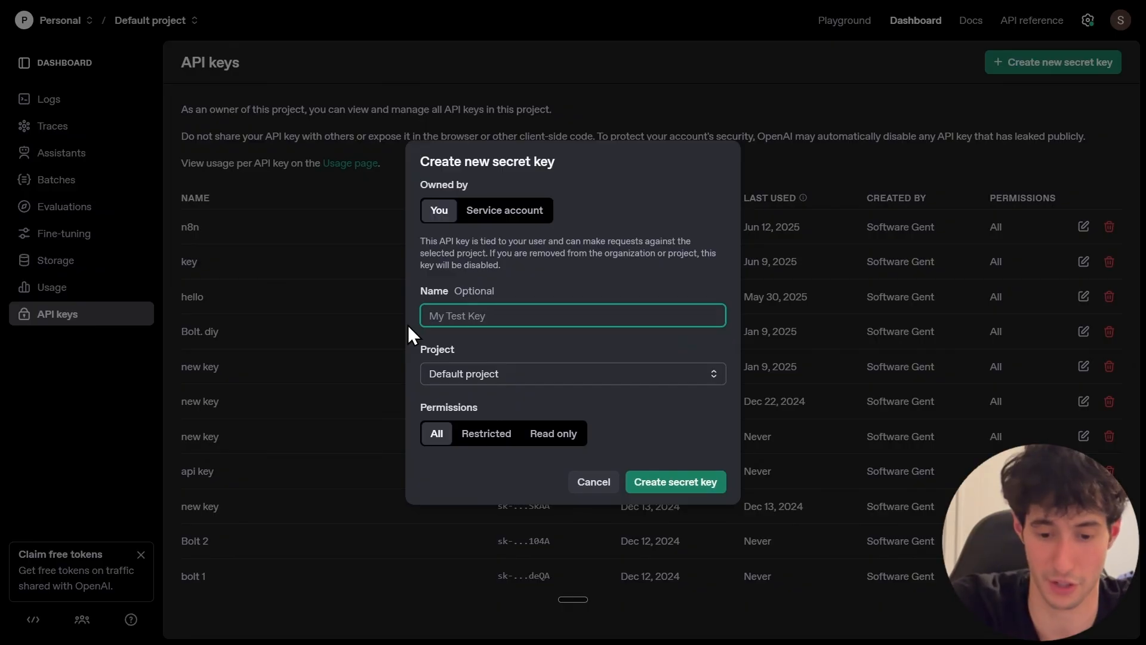
pyautogui.write('N8n Test')
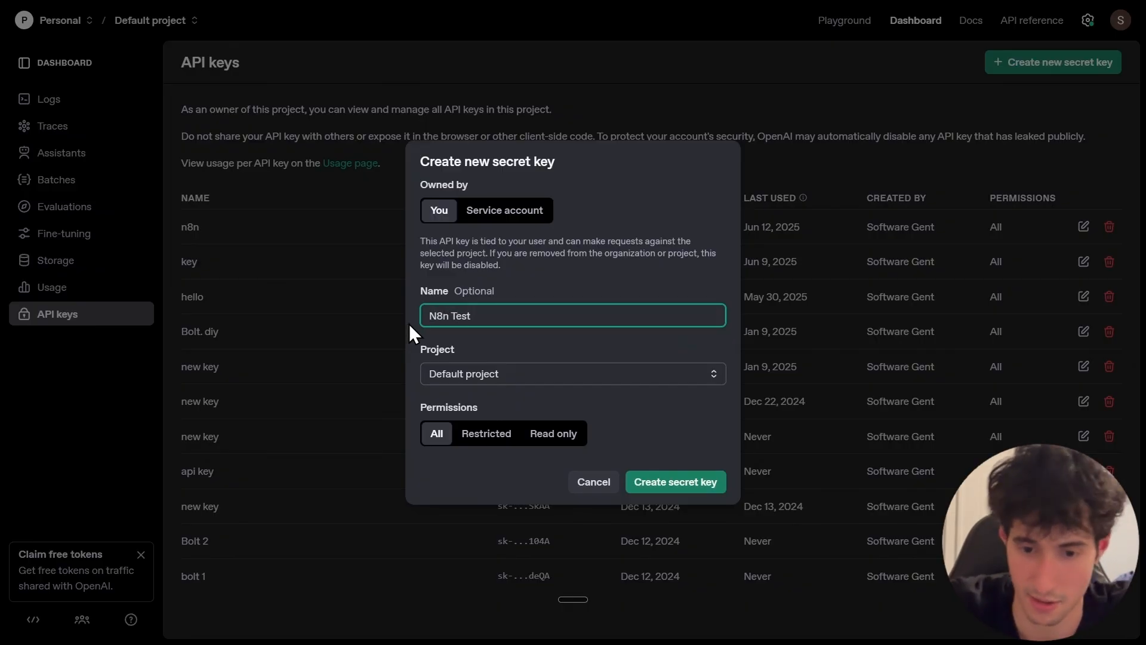
pyautogui.click(664, 484)
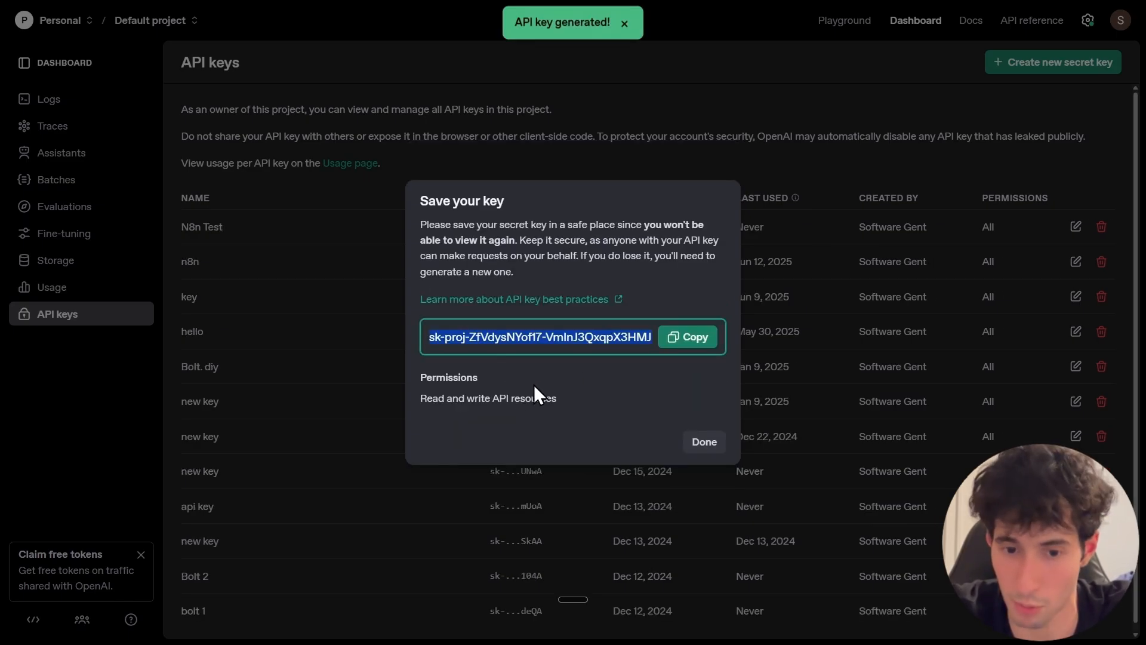
# Copy the new OpenAI secret key, paste it into the API Key field of the n8n credential, then save and close the credential
pyautogui.click(681, 343)
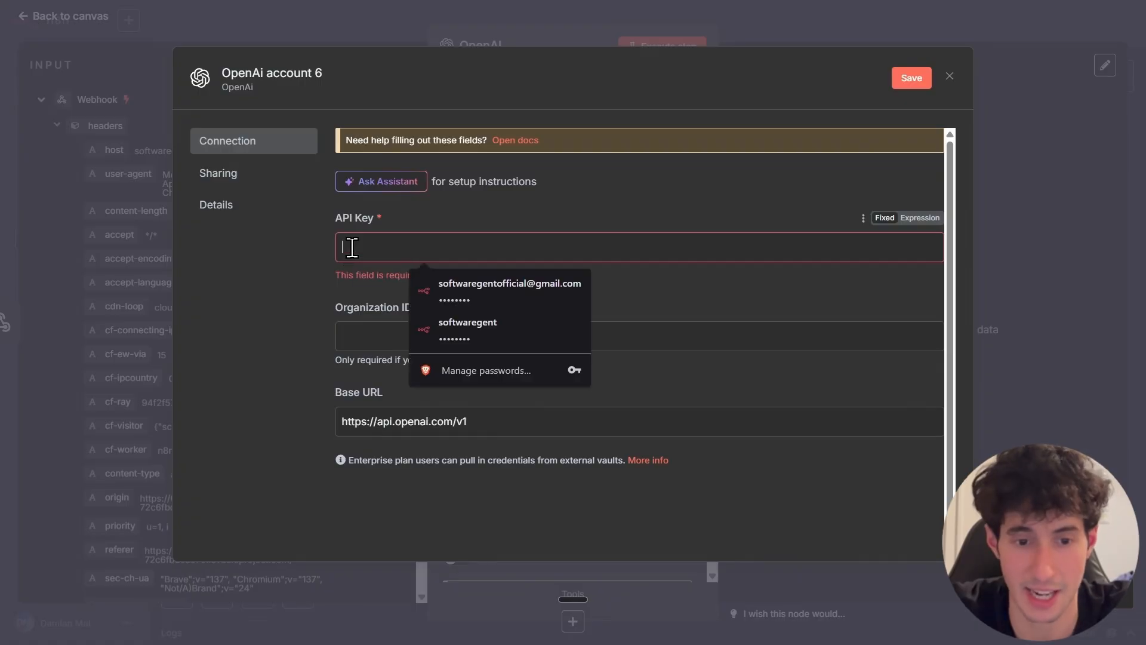
pyautogui.hotkey('ctrl', 'v')
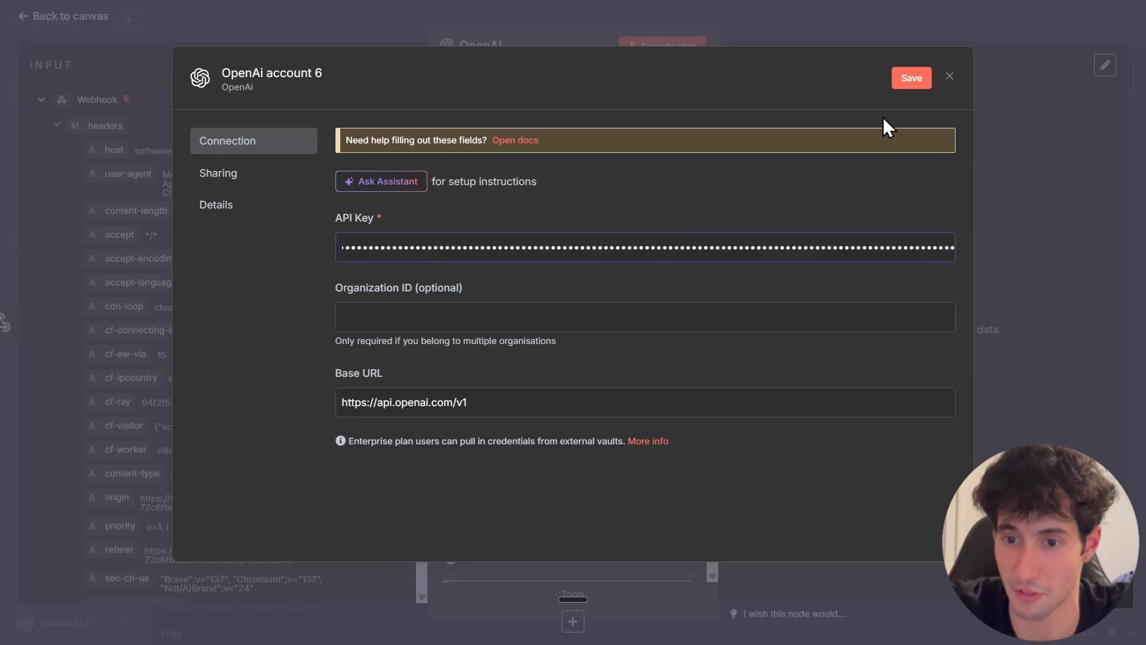
pyautogui.click(903, 84)
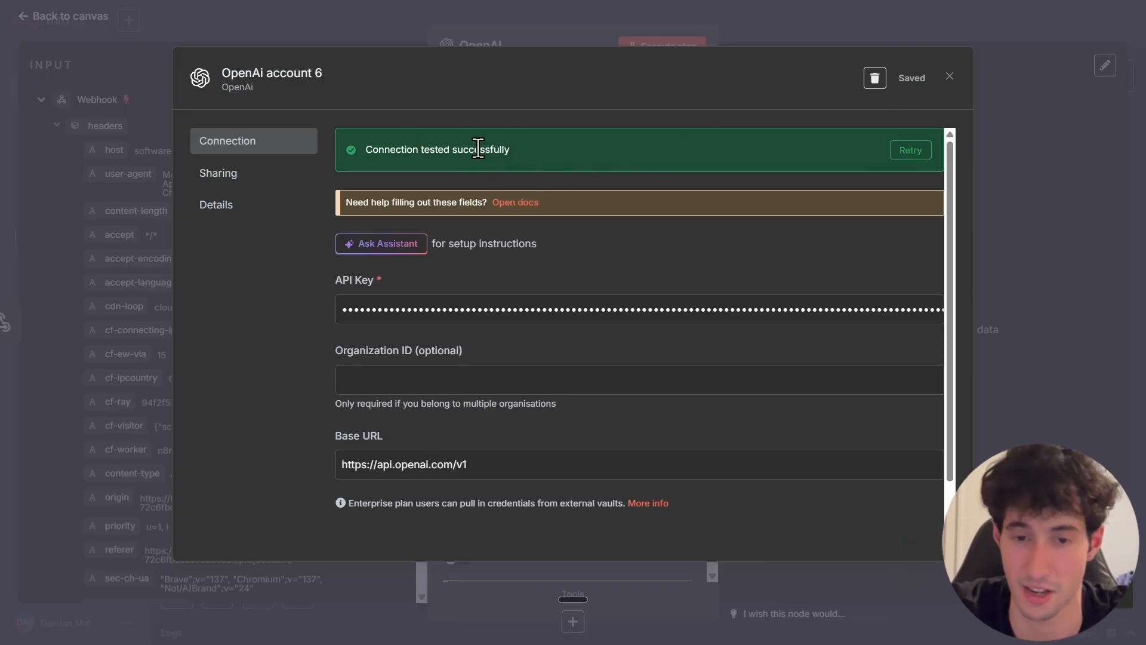
pyautogui.click(949, 78)
pyautogui.click(895, 154)
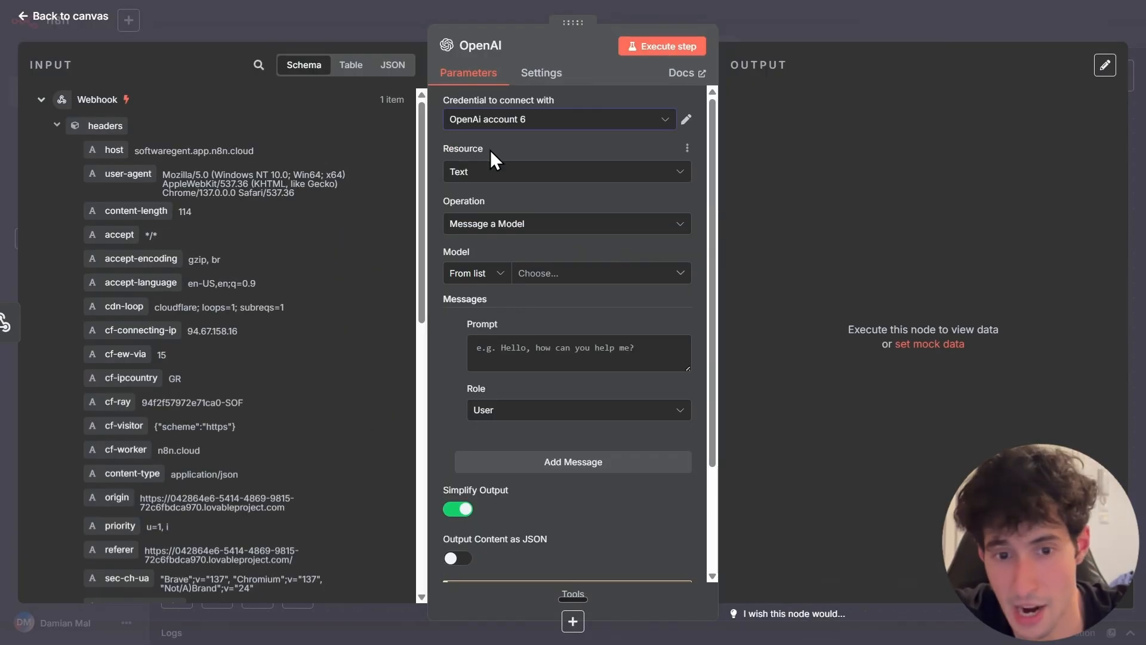
# Configure the OpenAI node with resource Text, operation Message a Model and model GPT-4O-MINI-SEARCH-PREVIEW
pyautogui.click(473, 174)
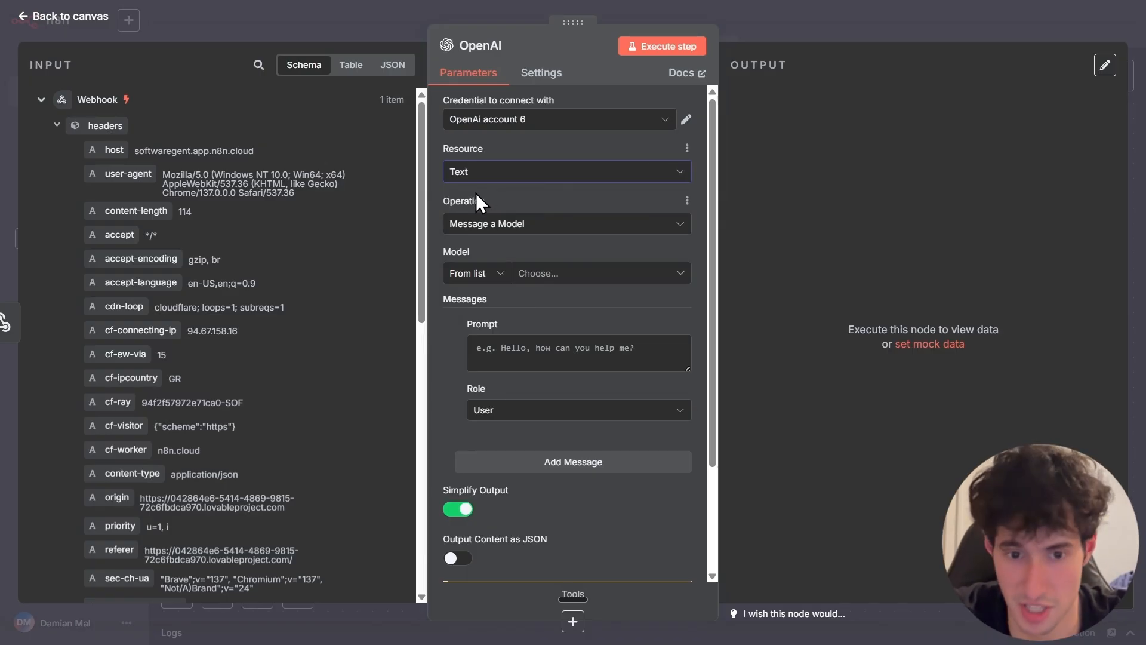
pyautogui.click(490, 225)
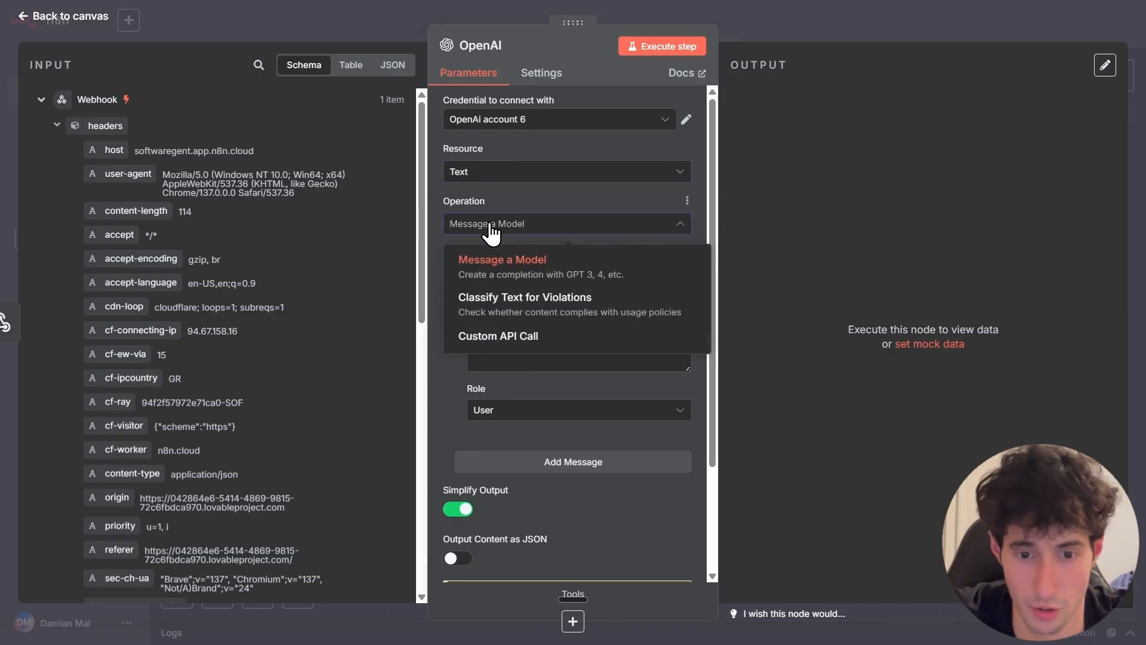
pyautogui.click(506, 274)
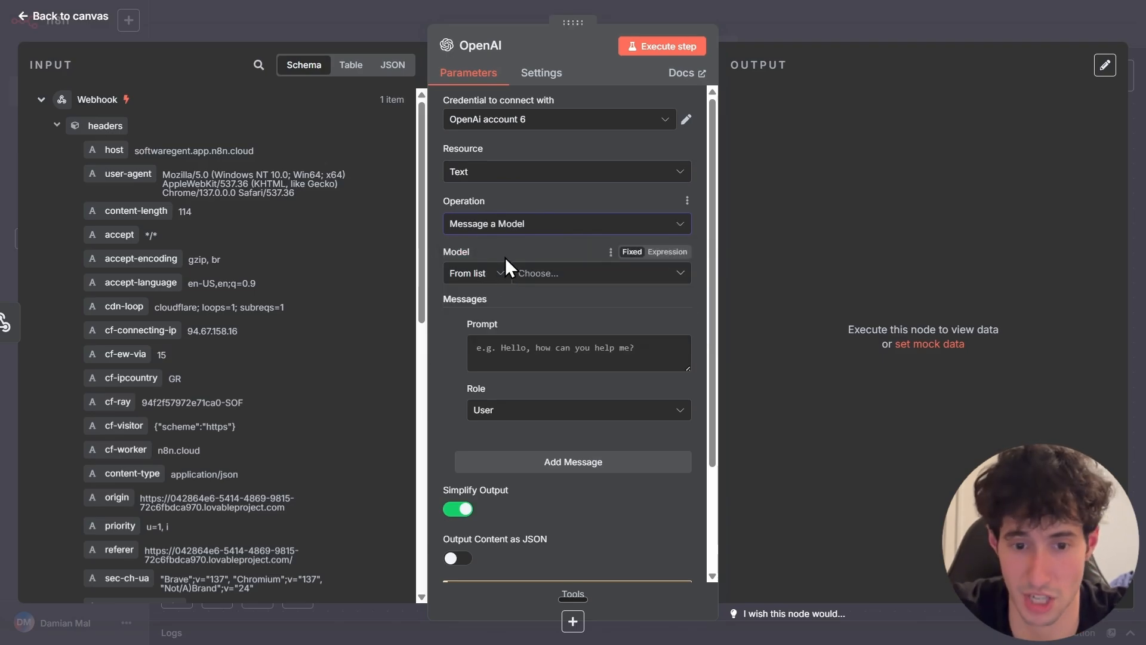
pyautogui.click(534, 276)
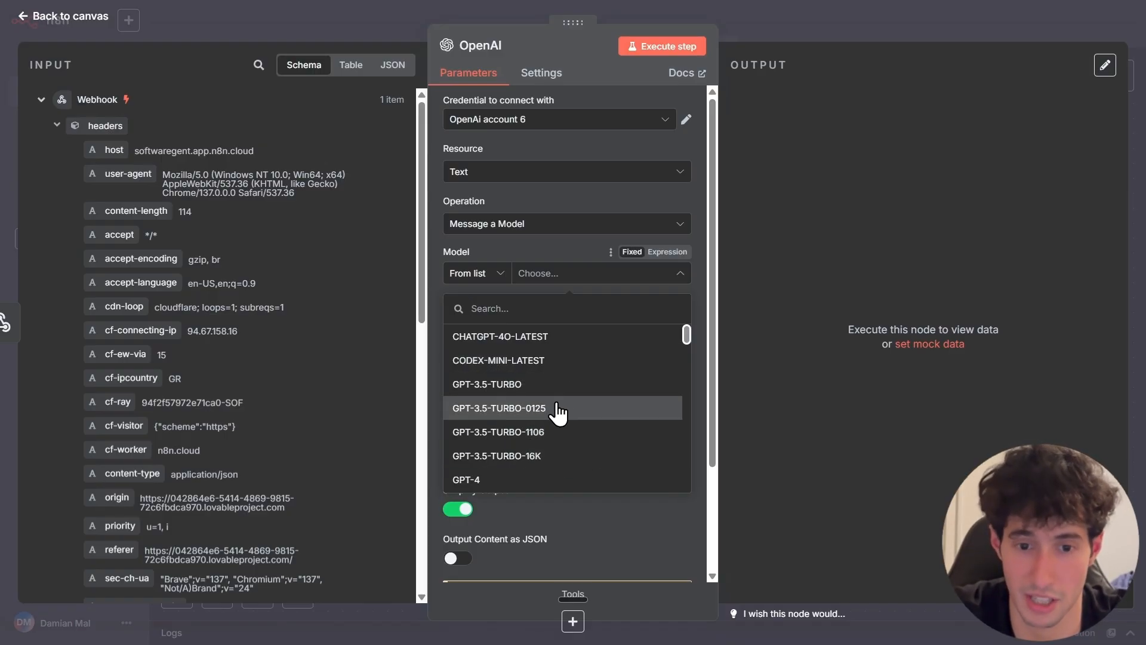
pyautogui.scroll(-1, 546, 406)
pyautogui.scroll(-5, 543, 397)
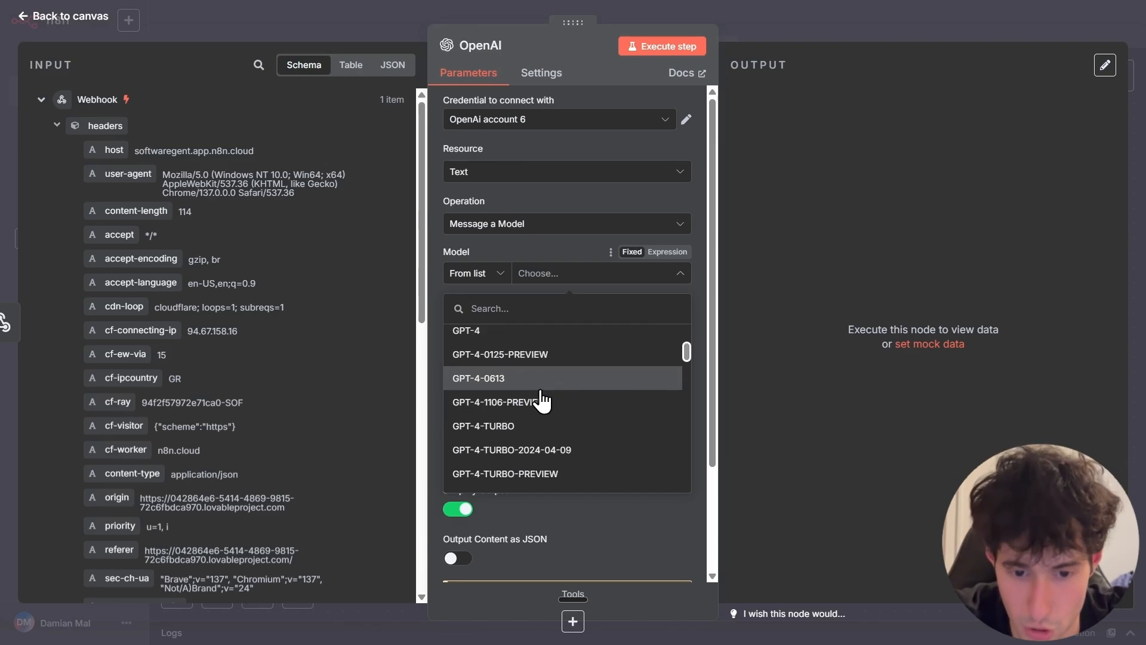
pyautogui.scroll(-6, 525, 400)
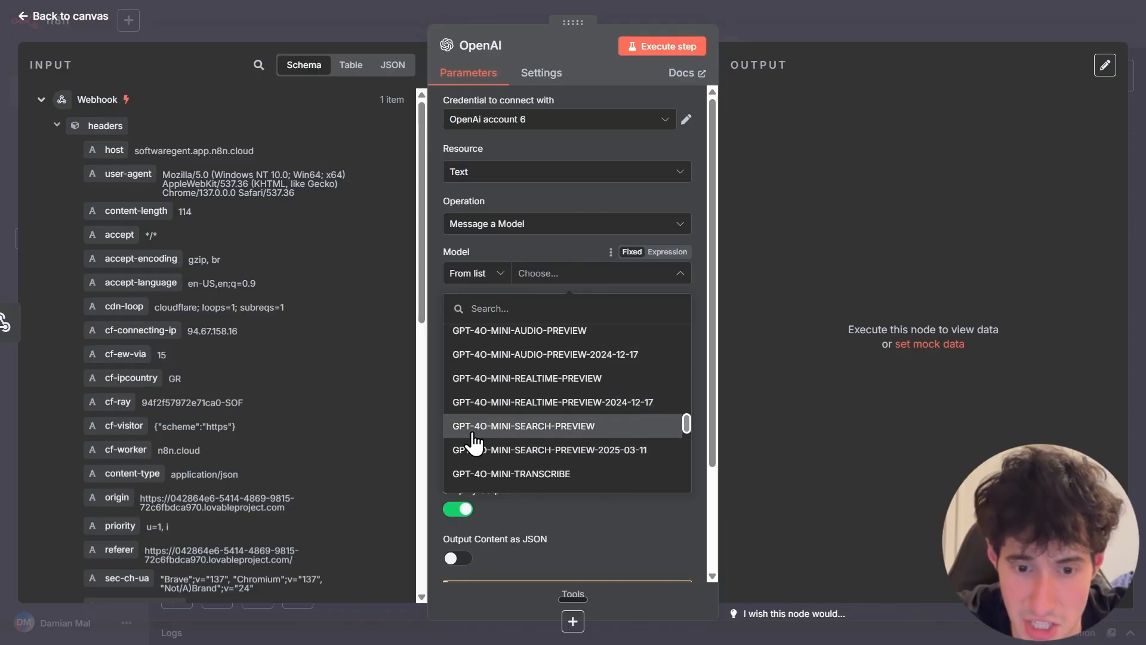
pyautogui.click(524, 425)
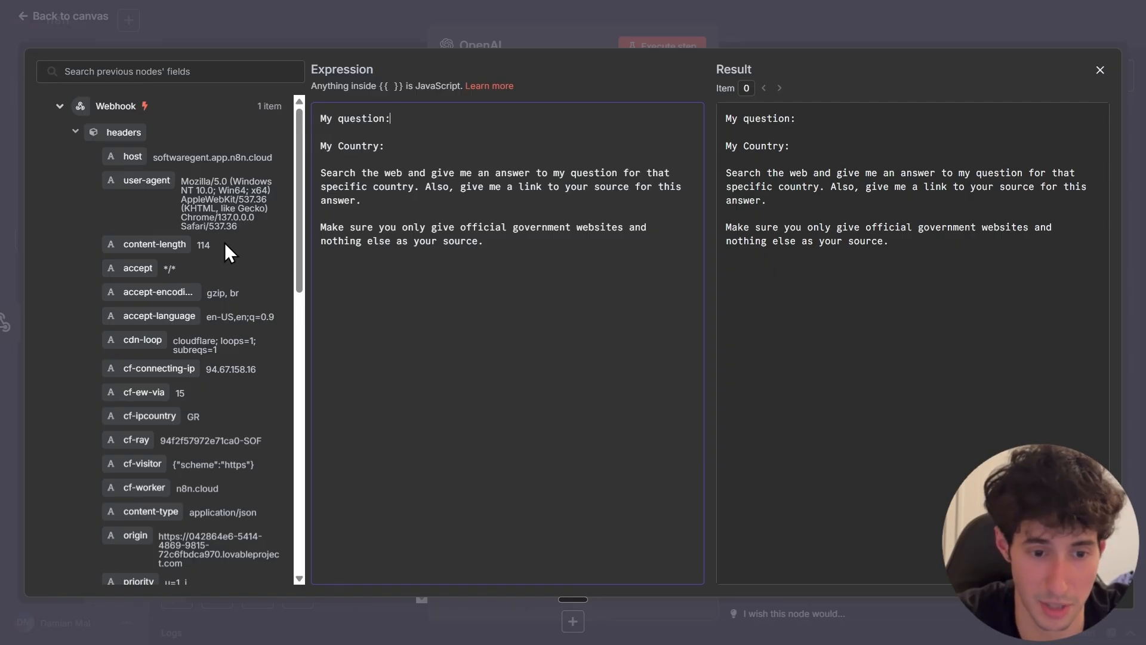
# Insert the webhook body's question field after "My question:" and its country field after "My Country:" in the prompt expression, and close the editor
pyautogui.scroll(-15, 224, 245)
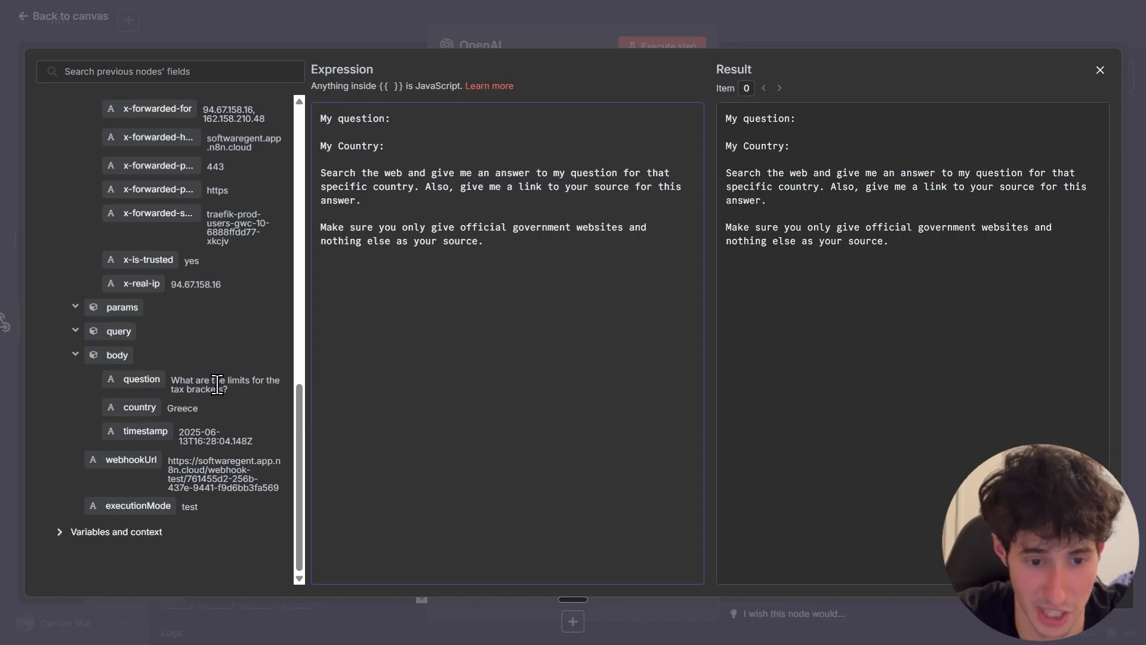
pyautogui.moveTo(140, 380); pyautogui.dragTo(410, 119)
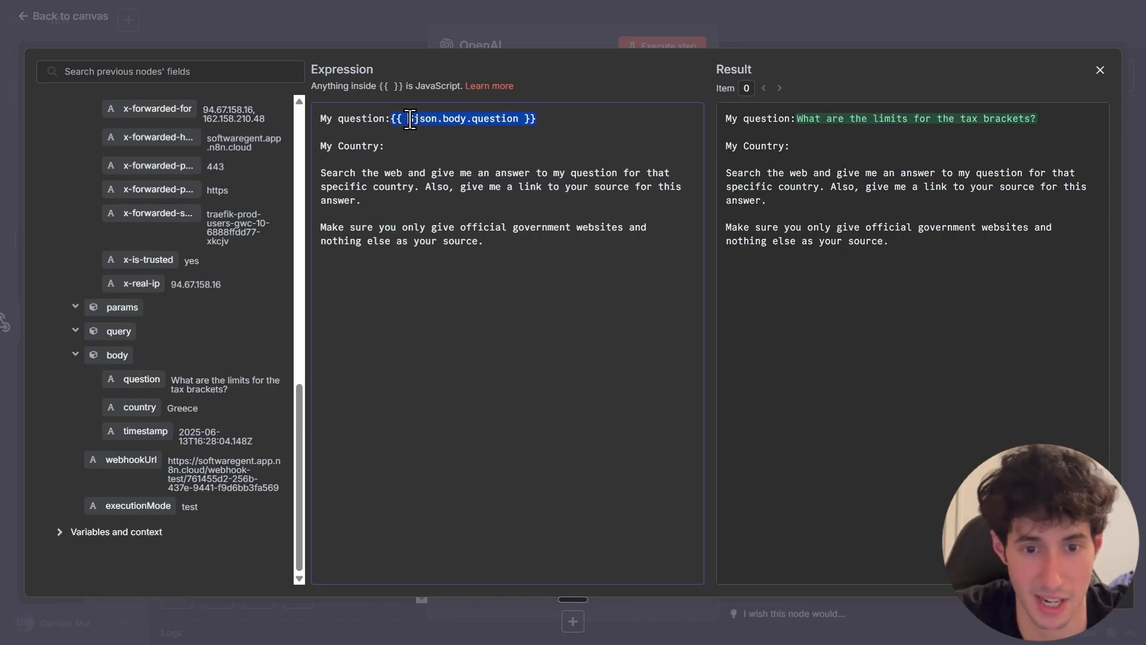
pyautogui.click(403, 147)
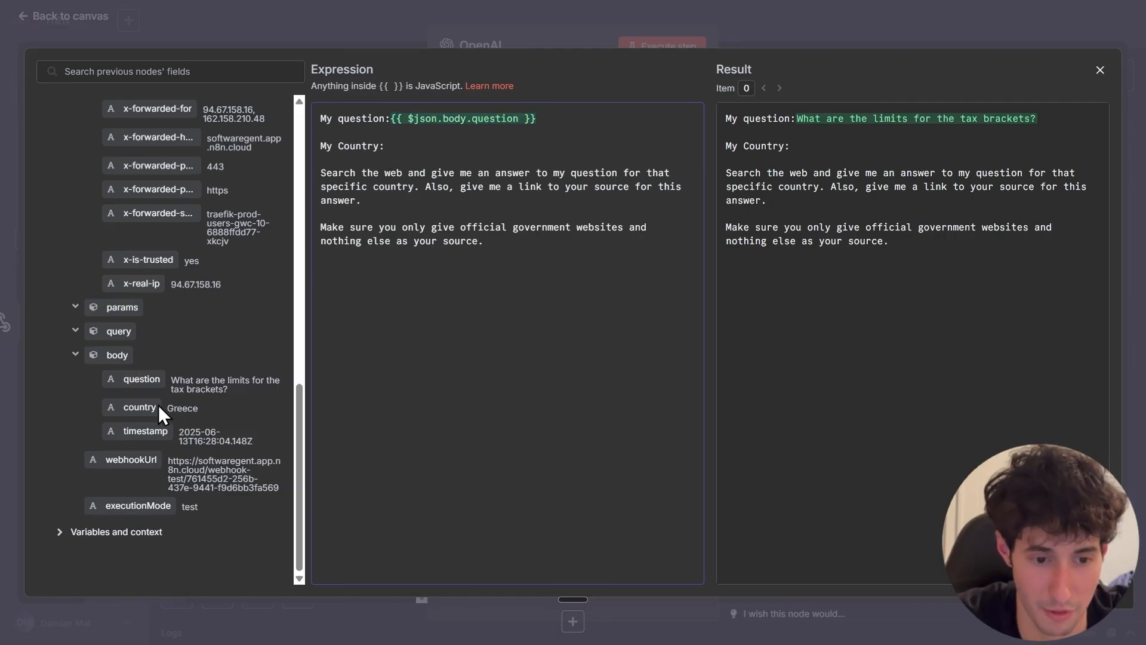
pyautogui.moveTo(142, 408); pyautogui.dragTo(438, 154)
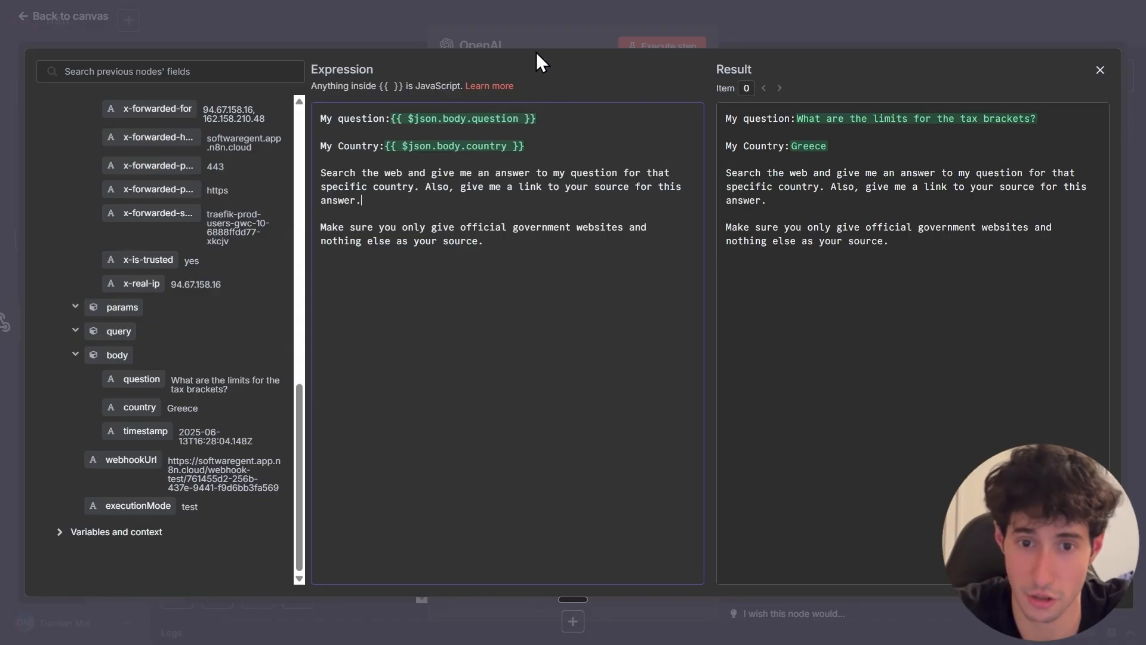
pyautogui.click(543, 33)
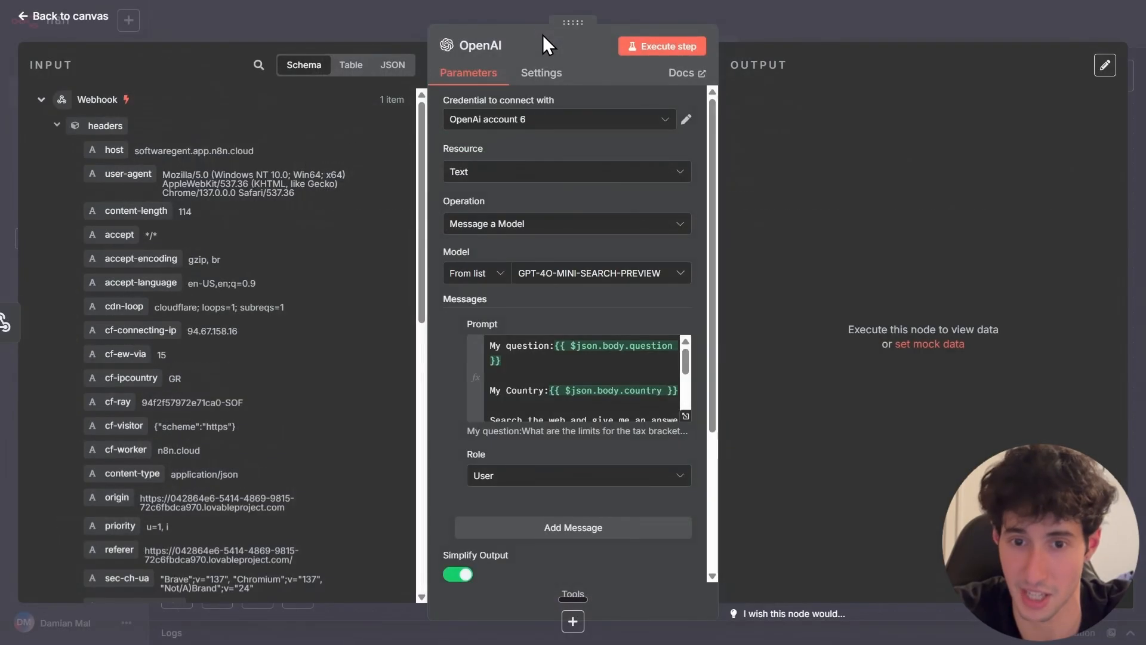
# Execute the OpenAI node, and open the first cited aade.gr source URL from its output in a new browser tab
pyautogui.click(653, 48)
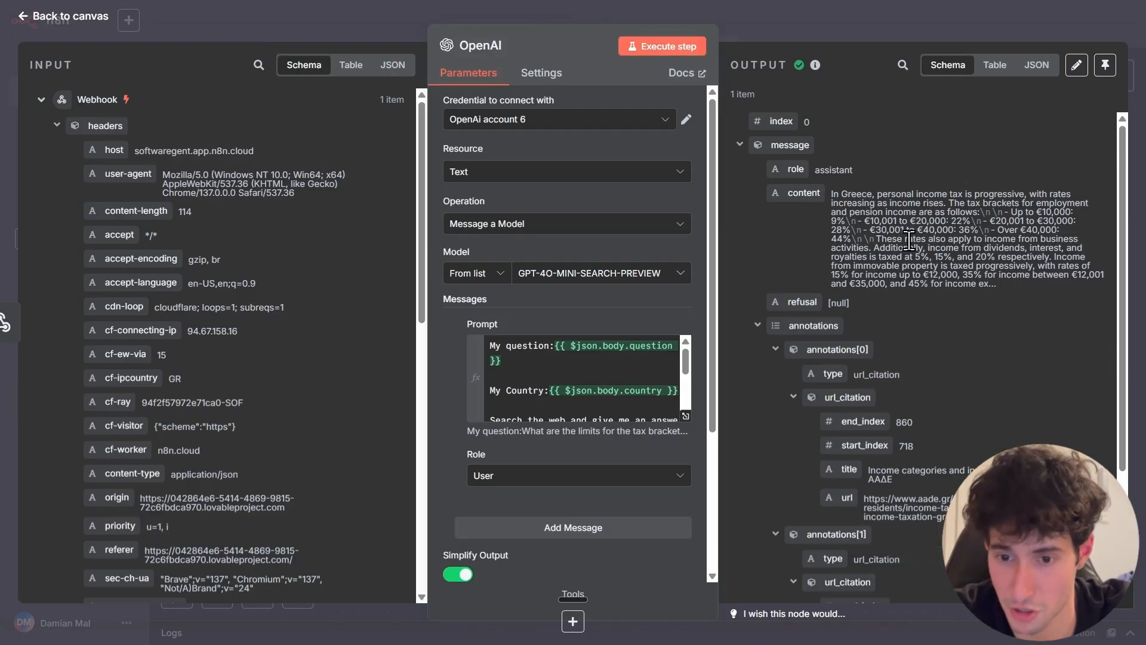
pyautogui.scroll(-3, 974, 239)
pyautogui.moveTo(865, 332); pyautogui.dragTo(1059, 355)
pyautogui.click(1059, 356)
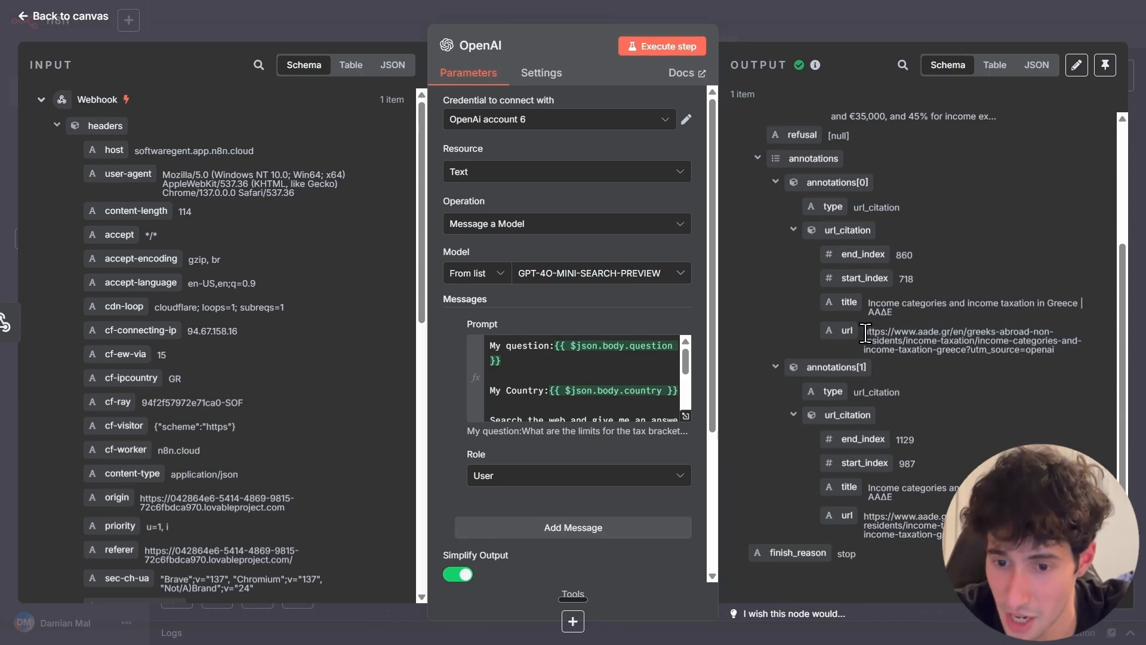
pyautogui.moveTo(865, 332); pyautogui.dragTo(1058, 352)
pyautogui.rightClick(998, 334)
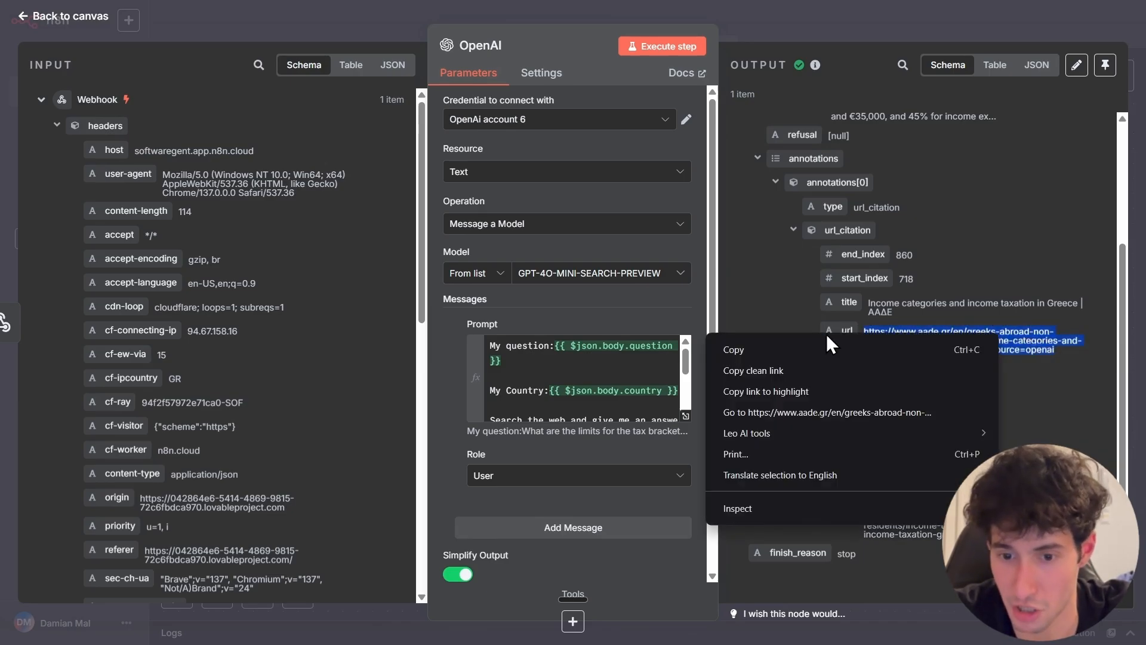
pyautogui.click(821, 347)
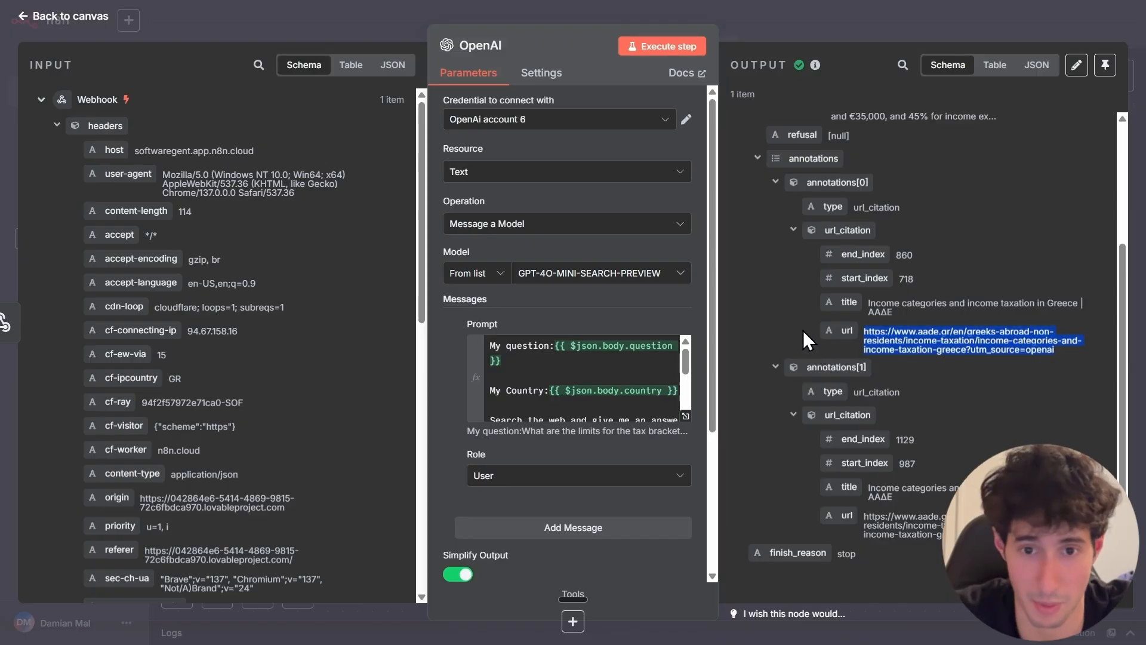
pyautogui.doubleClick(900, 44)
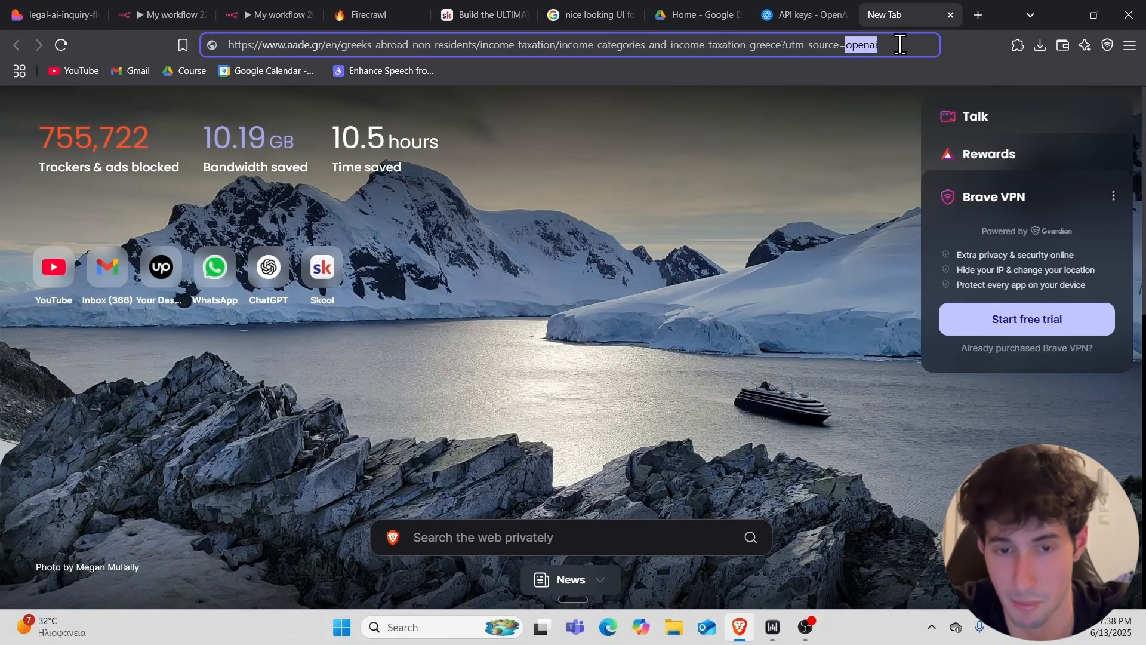
pyautogui.press('Return')
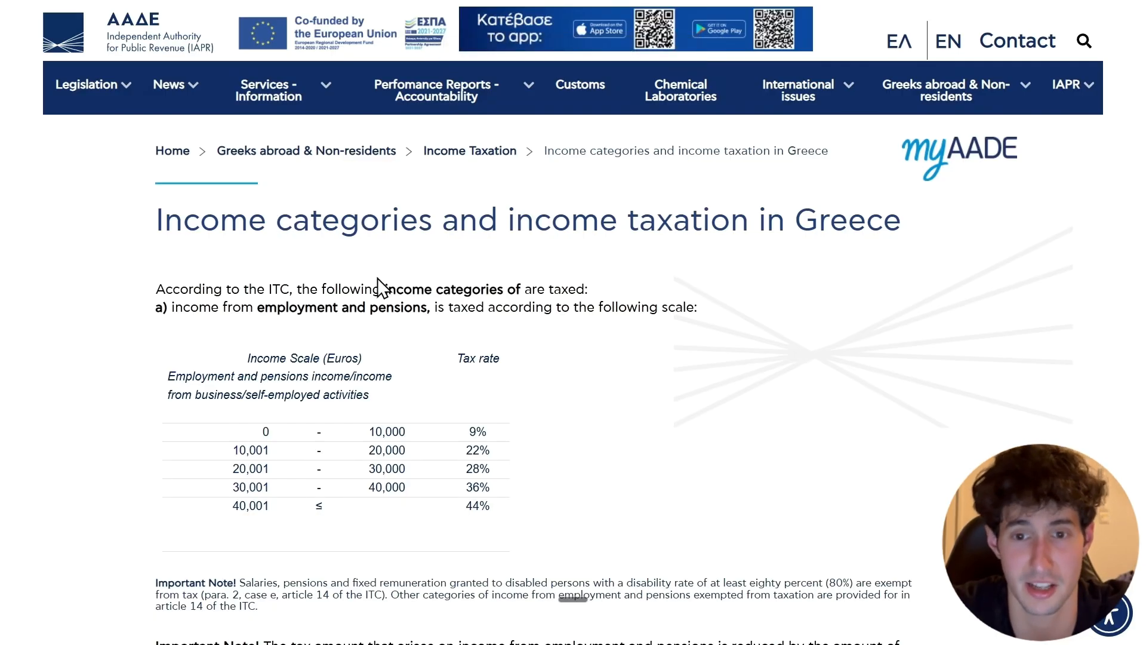
# Examine the Greek income taxation page's tax scales, and return to n8n to review the answer content and citation URLs in the OpenAI output
pyautogui.scroll(-1, 226, 266)
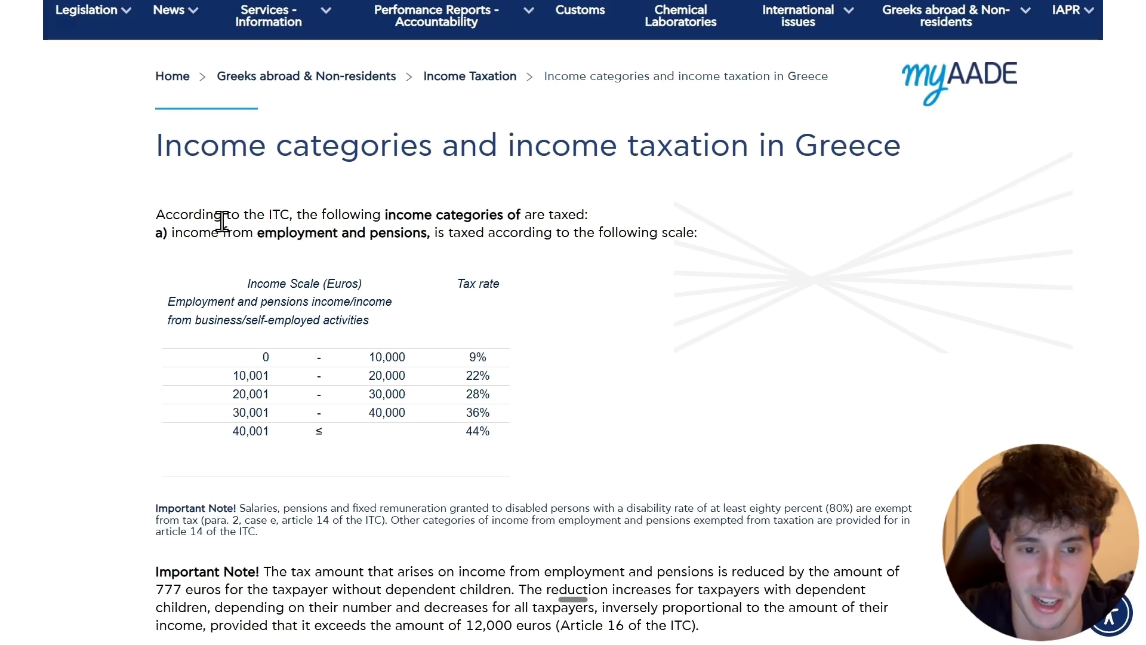
pyautogui.scroll(1, 303, 194)
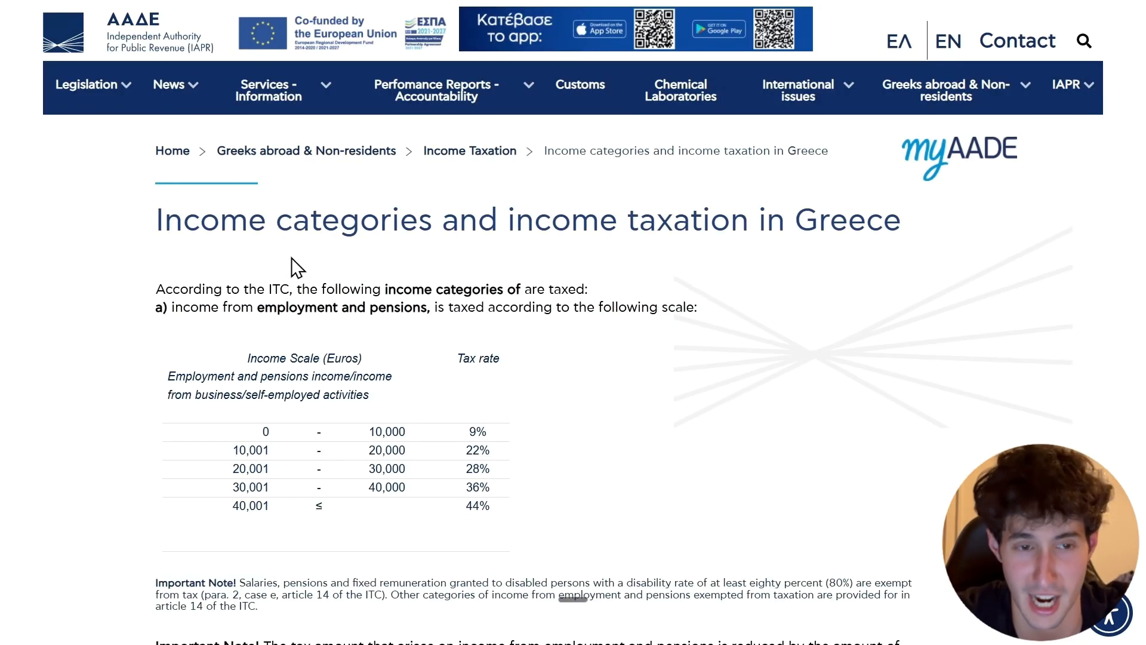
pyautogui.scroll(-3, 248, 274)
pyautogui.scroll(-6, 263, 327)
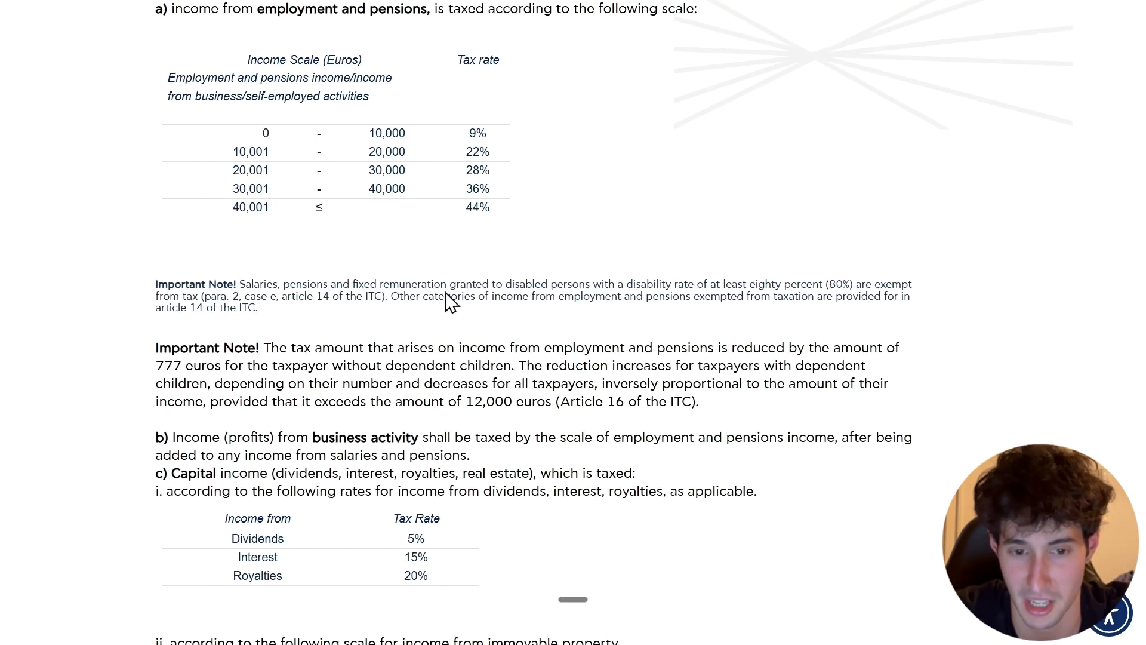
pyautogui.scroll(4, 325, 428)
pyautogui.scroll(5, 365, 421)
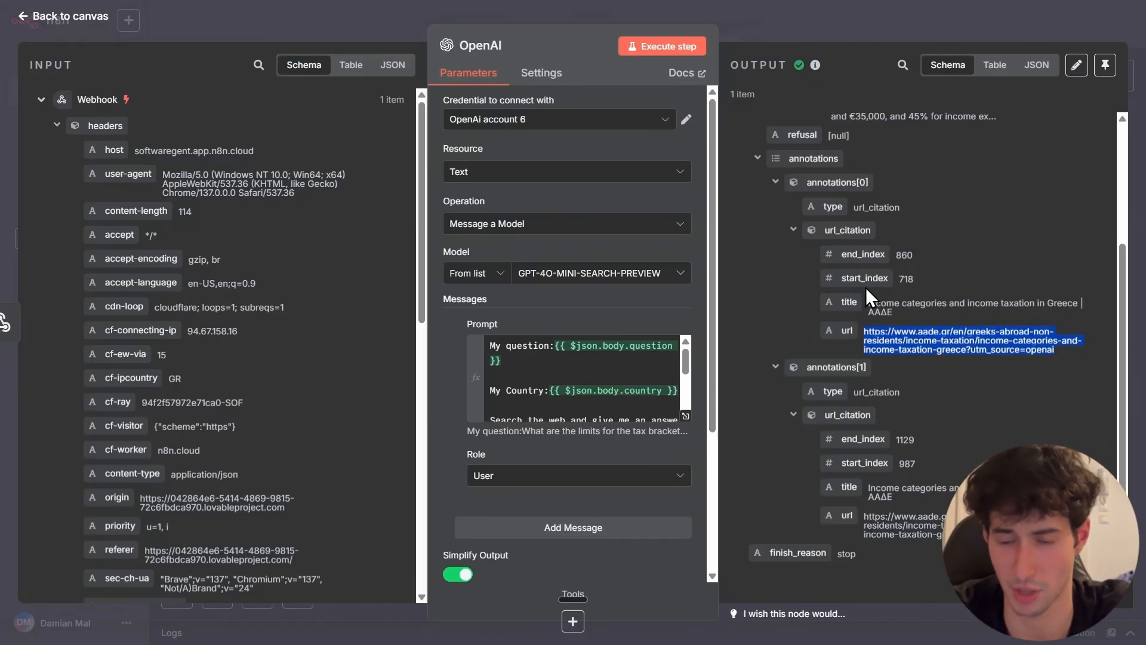
pyautogui.scroll(3, 866, 286)
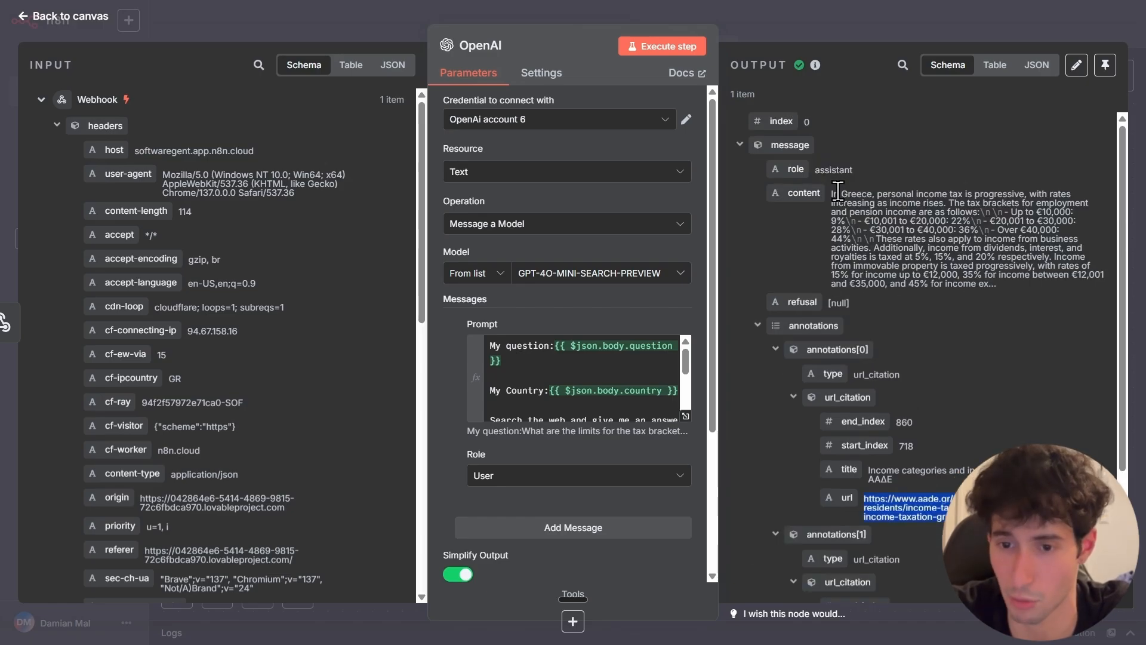
pyautogui.moveTo(831, 193); pyautogui.dragTo(1003, 248)
pyautogui.click(1003, 248)
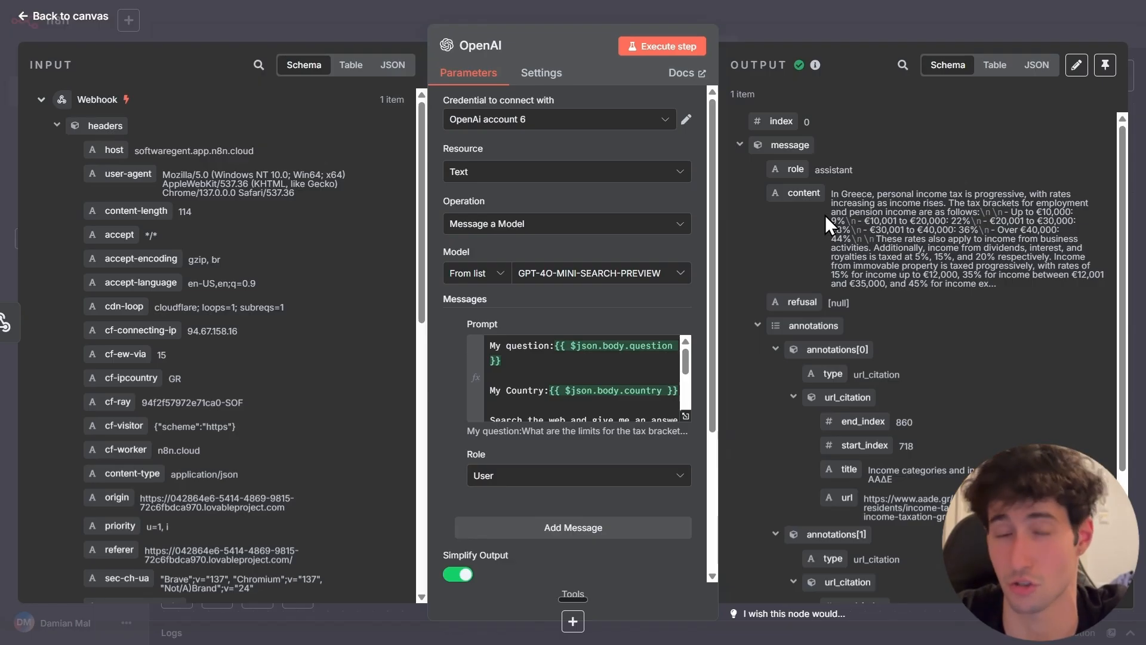
pyautogui.scroll(-1, 820, 371)
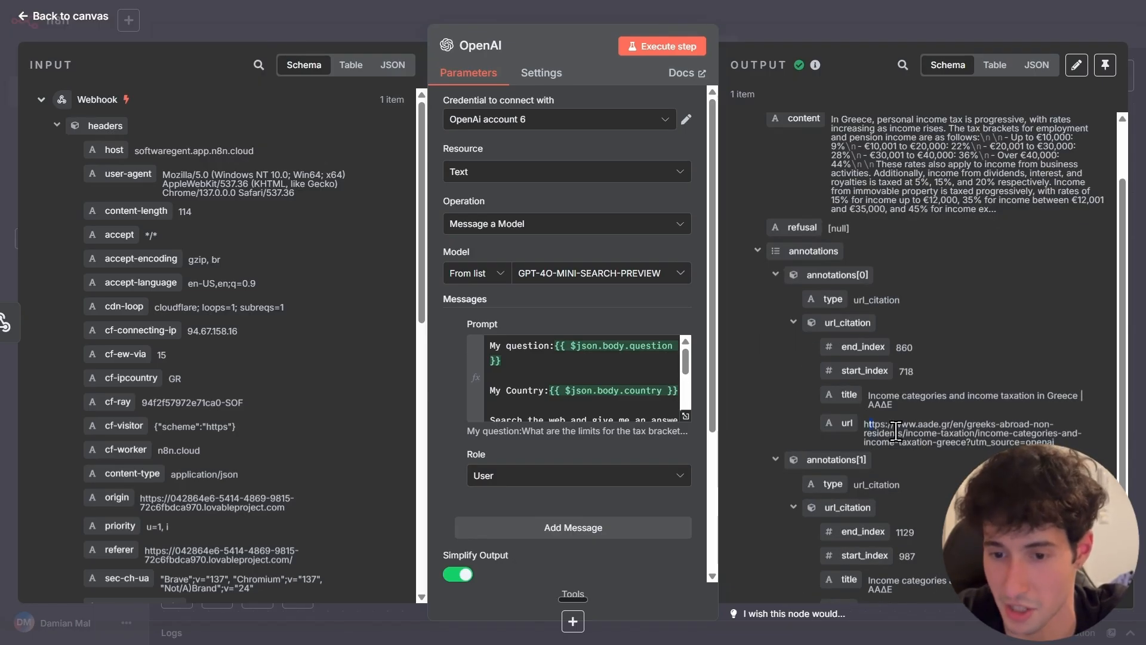
# Return to the workflow canvas and add an HTTP Request node after the OpenAI node
pyautogui.press('Escape')
pyautogui.scroll(-1, 892, 189)
pyautogui.moveTo(892, 204); pyautogui.dragTo(739, 184)
pyautogui.click(747, 267)
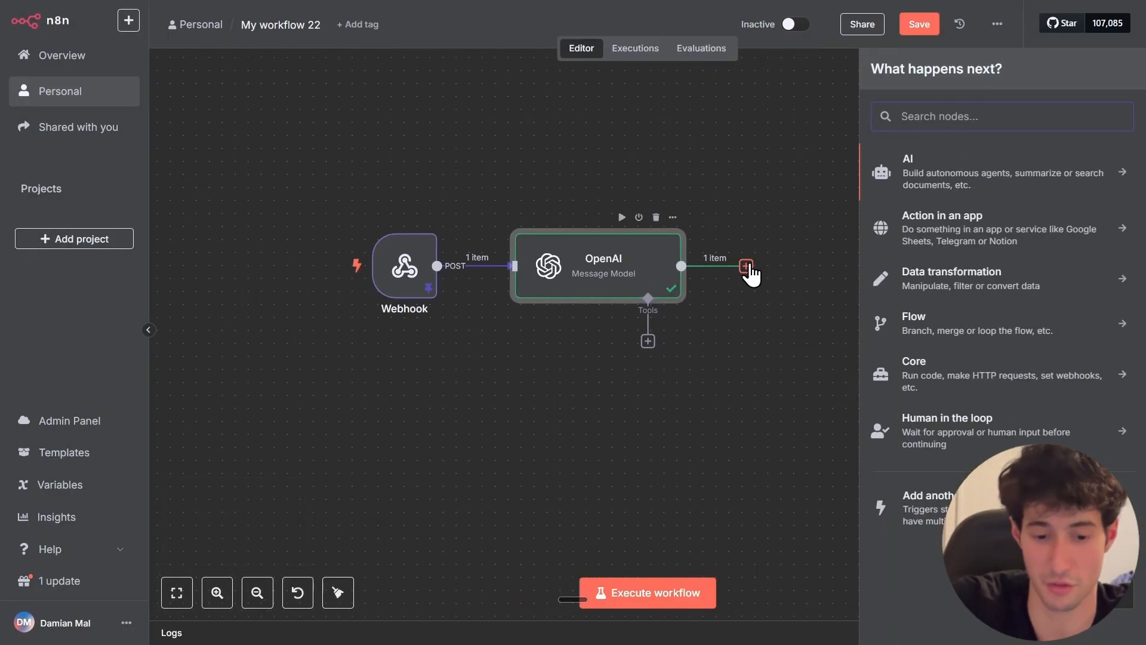
pyautogui.write('http')
pyautogui.click(902, 179)
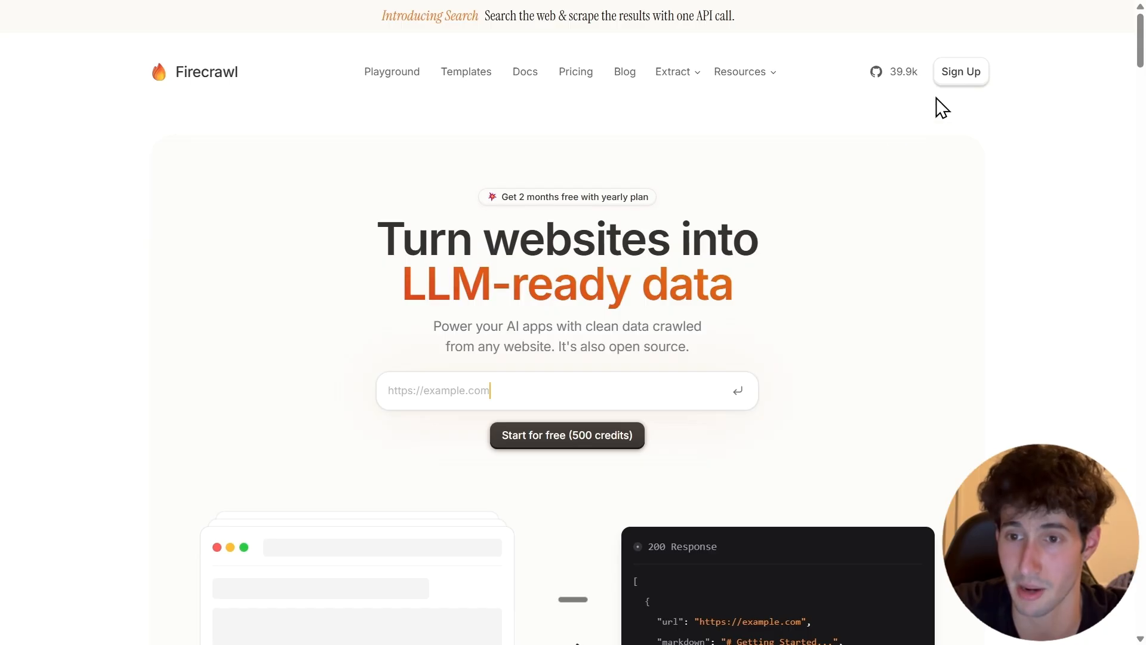
# On the Firecrawl website, enter the dashboard and open the documentation's JSON mode page under the Scrape feature
pyautogui.click(950, 89)
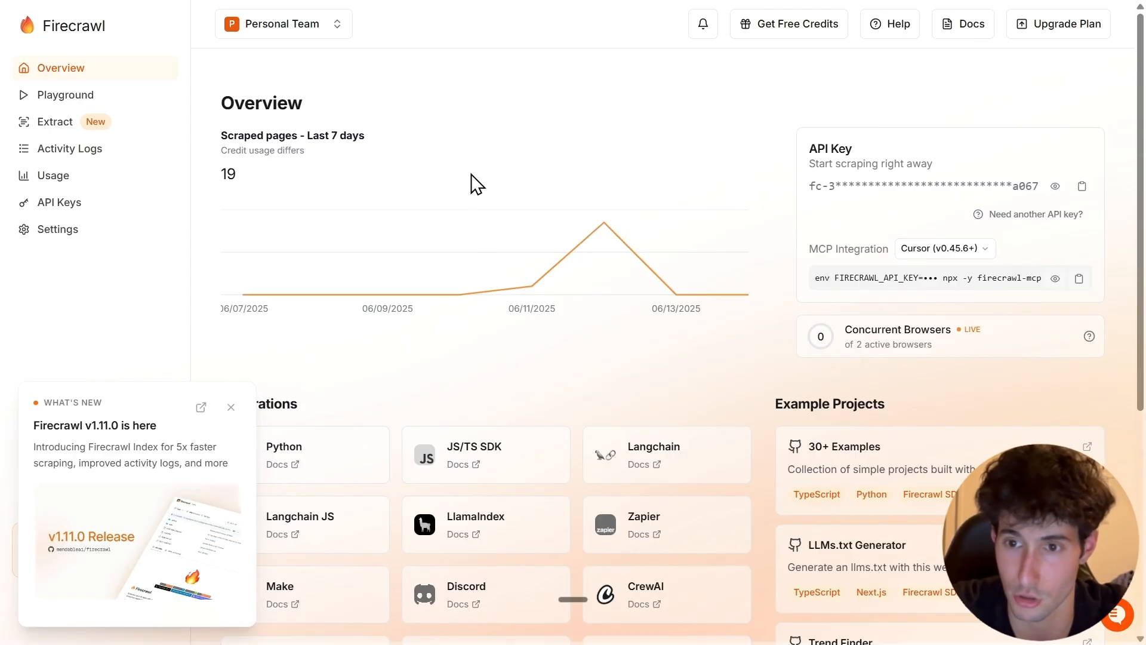
pyautogui.click(962, 37)
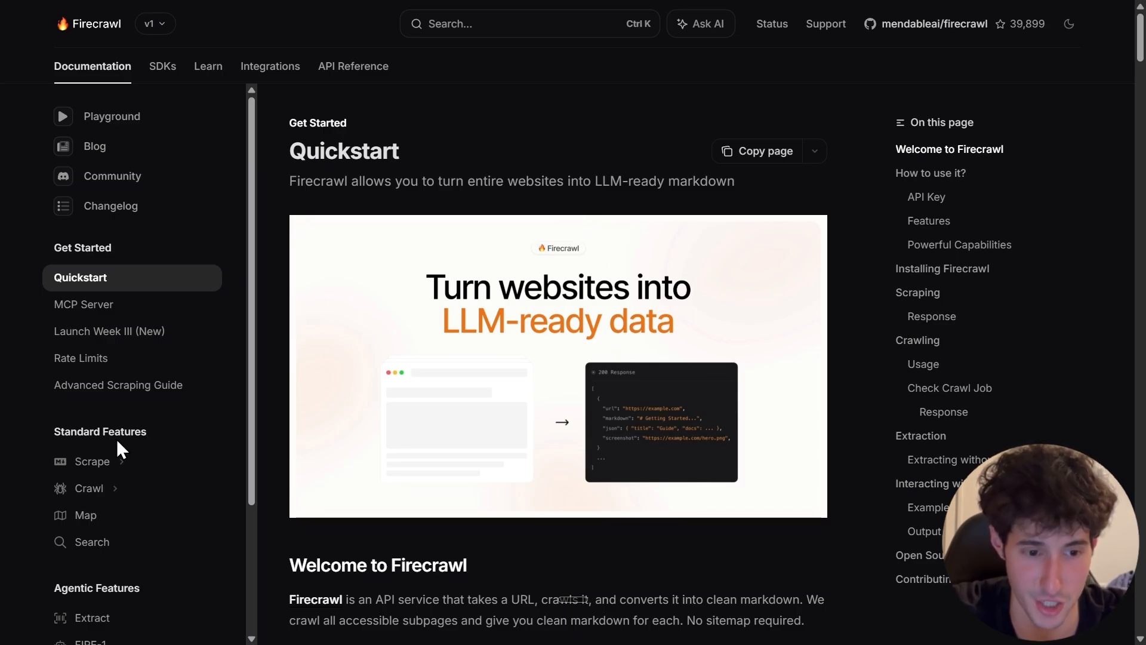
pyautogui.click(101, 468)
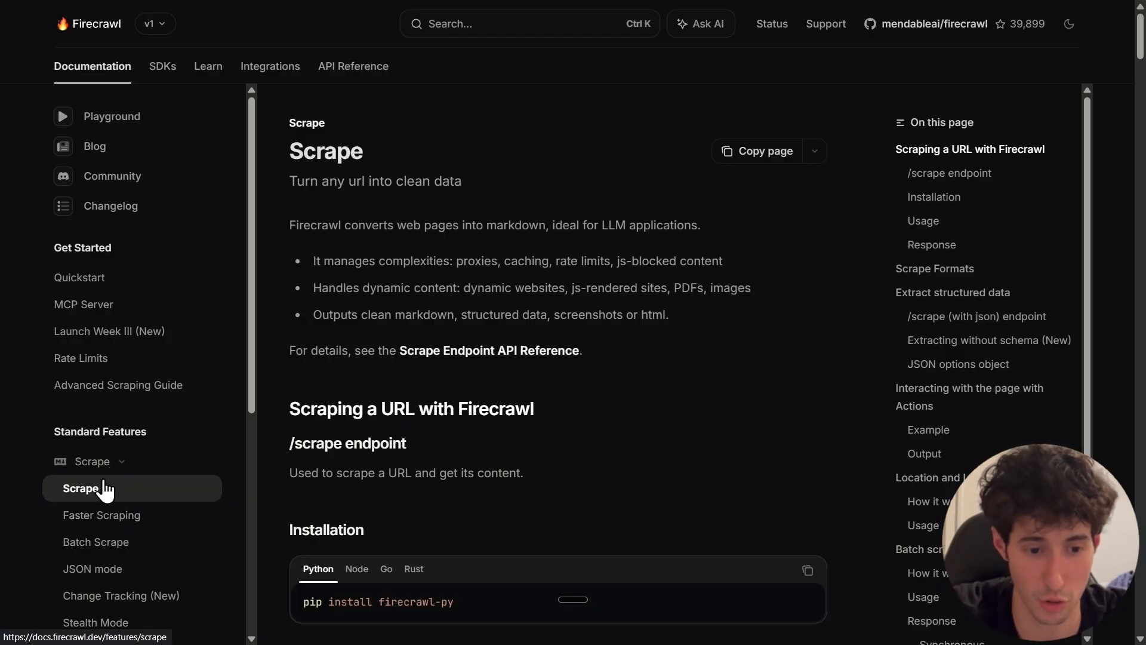
pyautogui.click(84, 573)
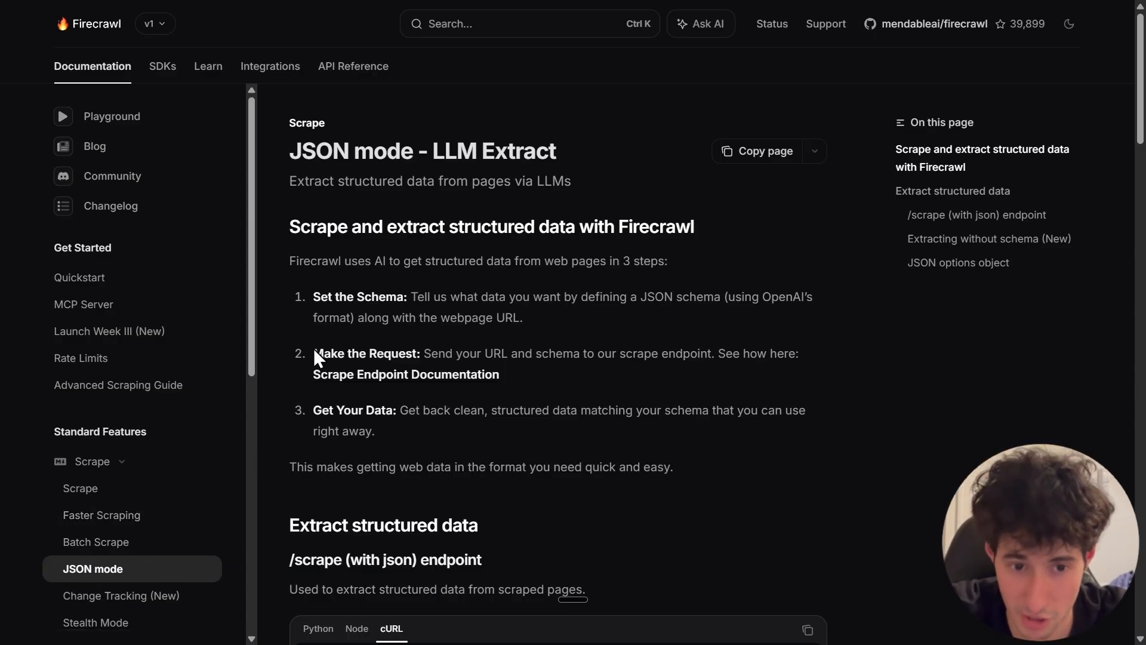
# Find the /scrape (with json) endpoint example on the JSON mode page and copy its cURL code
pyautogui.scroll(-1, 444, 382)
pyautogui.scroll(-1, 429, 376)
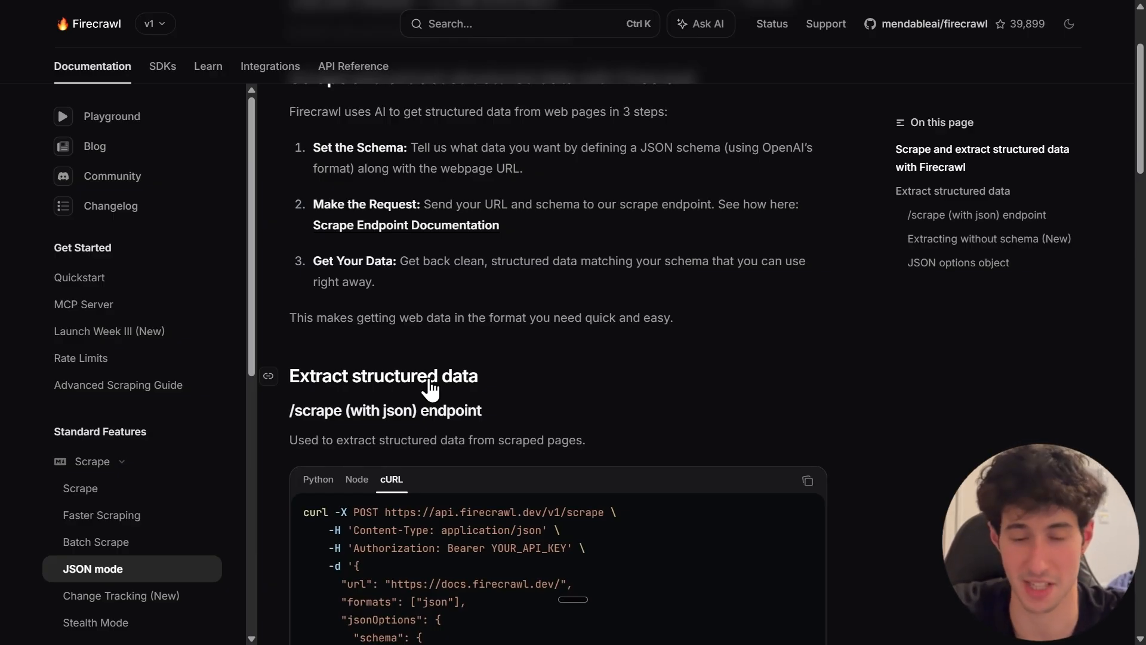
pyautogui.scroll(-3, 430, 386)
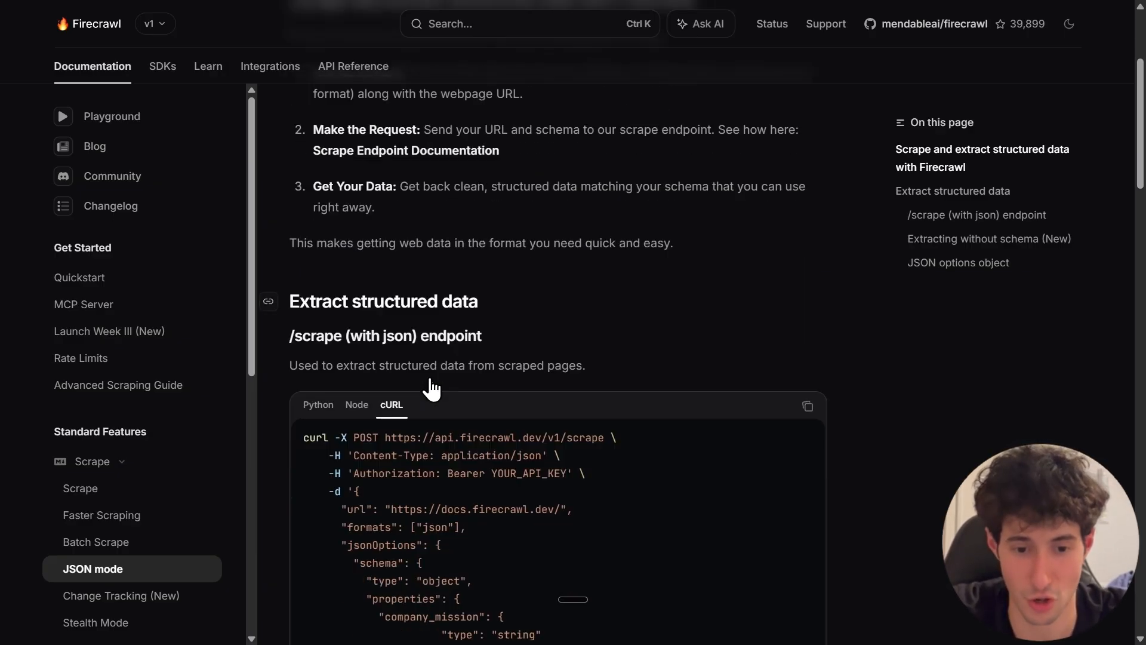
pyautogui.scroll(-2, 414, 322)
pyautogui.click(318, 255)
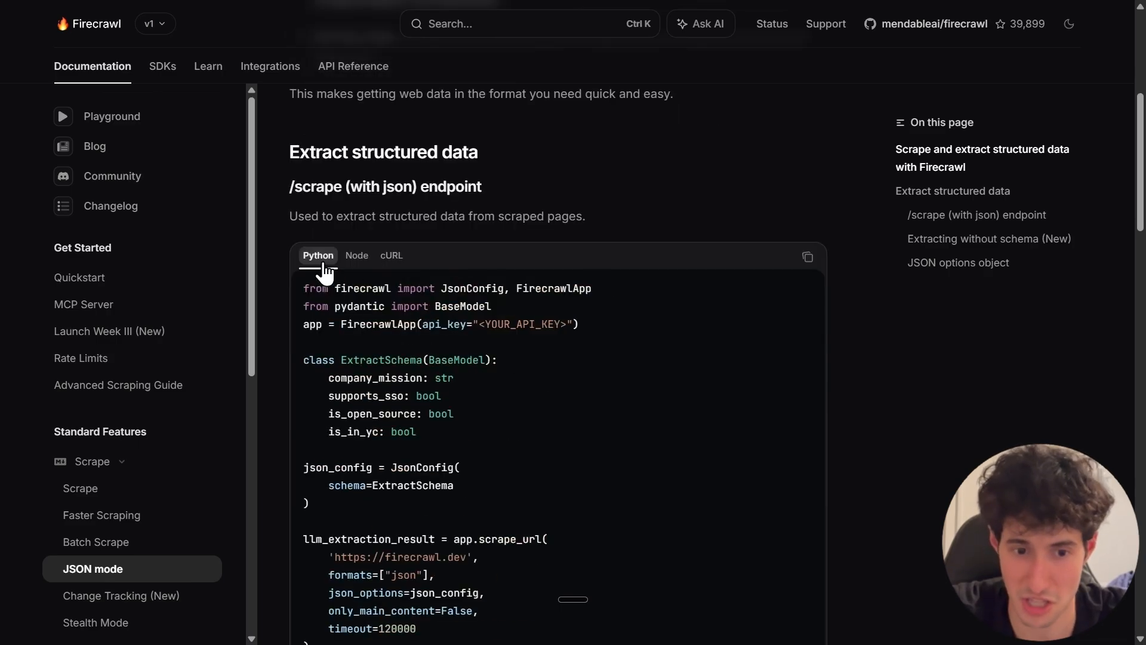
pyautogui.click(392, 263)
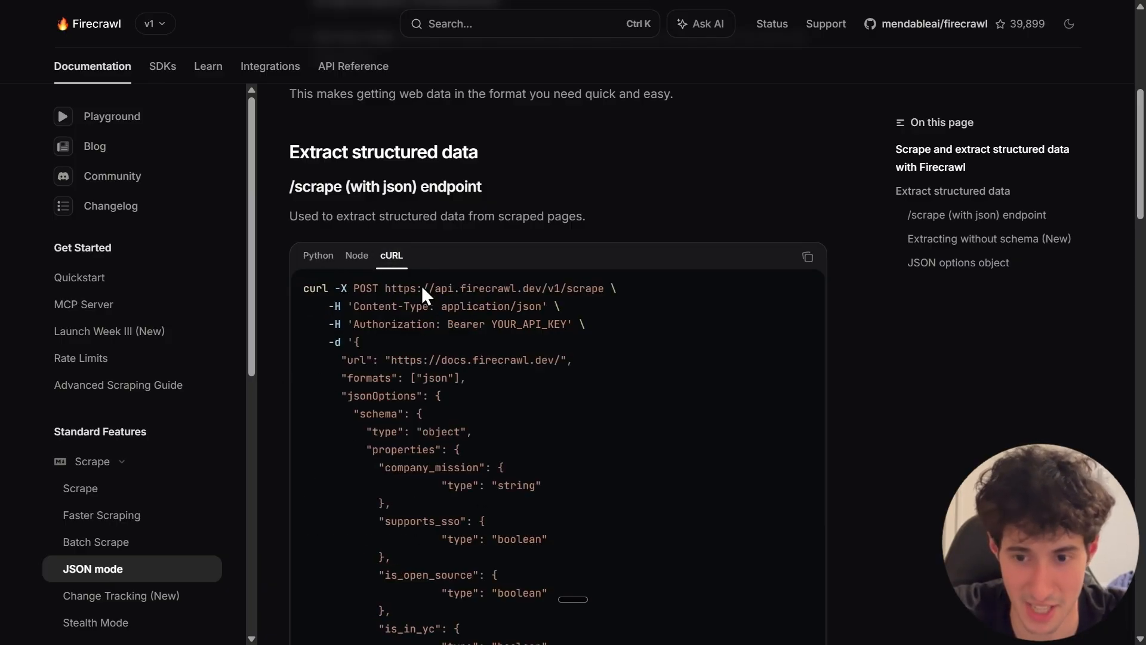
pyautogui.click(807, 258)
pyautogui.scroll(-3, 728, 332)
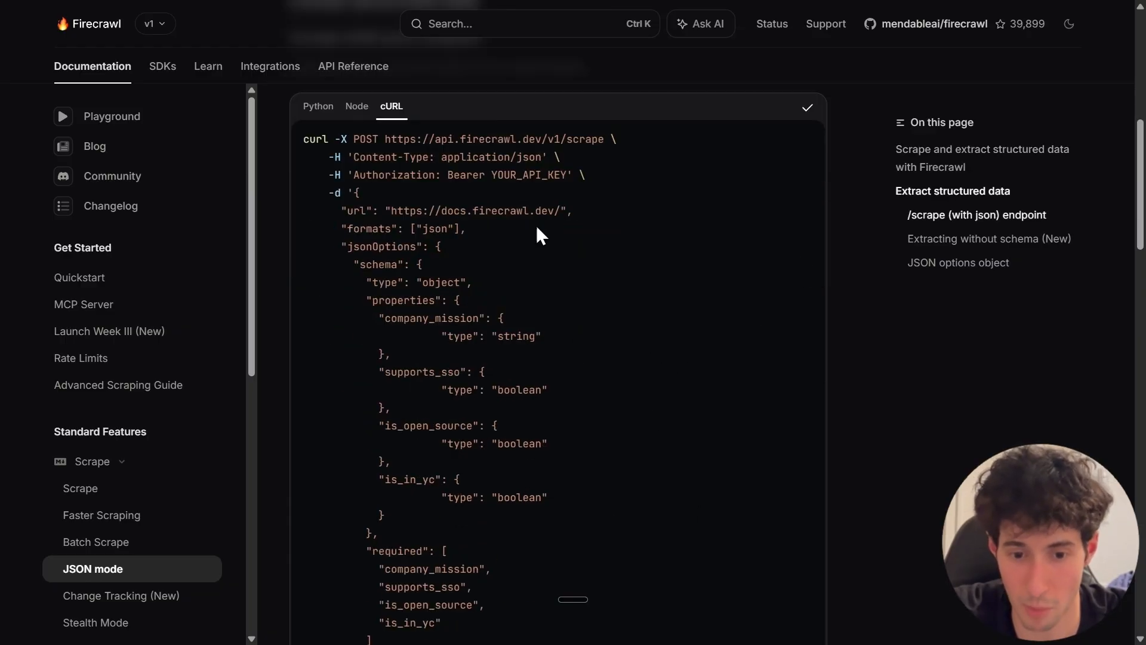
pyautogui.scroll(1, 605, 293)
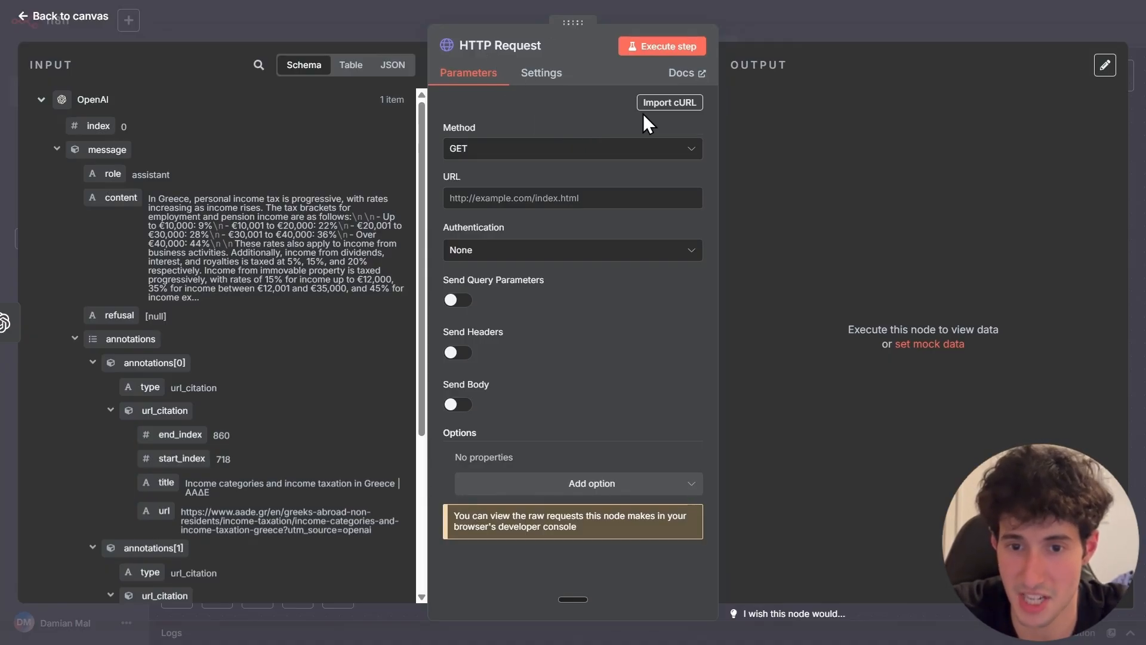
# Switch to n8n and import the copied Firecrawl scrape cURL command into the HTTP Request node
pyautogui.click(660, 113)
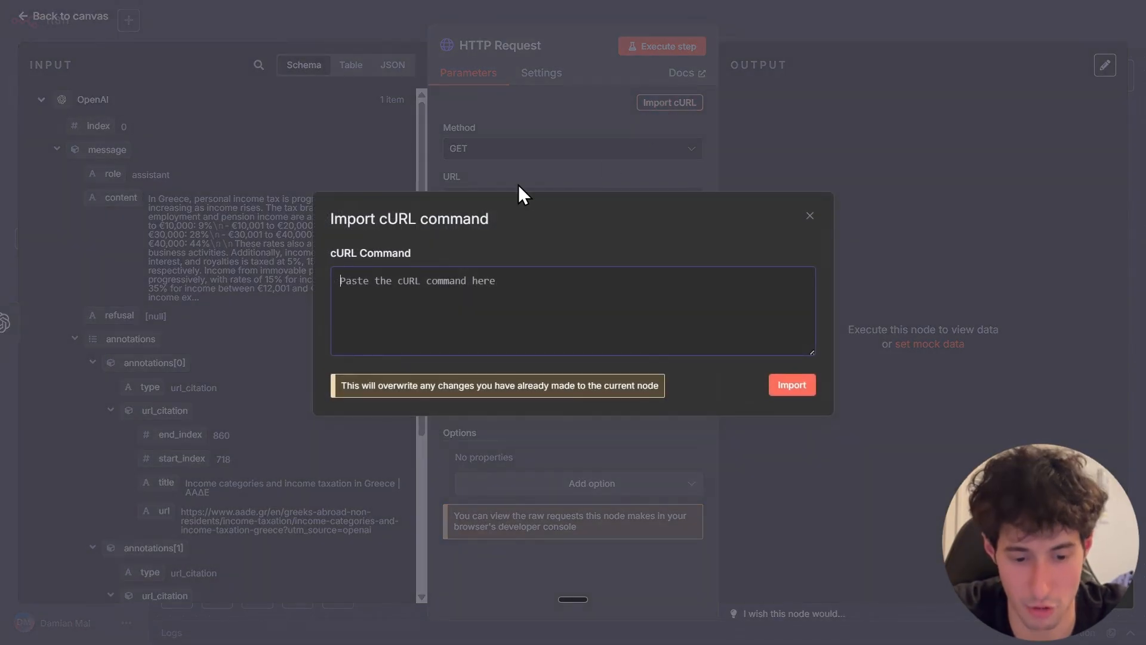
pyautogui.hotkey('ctrl', 'v')
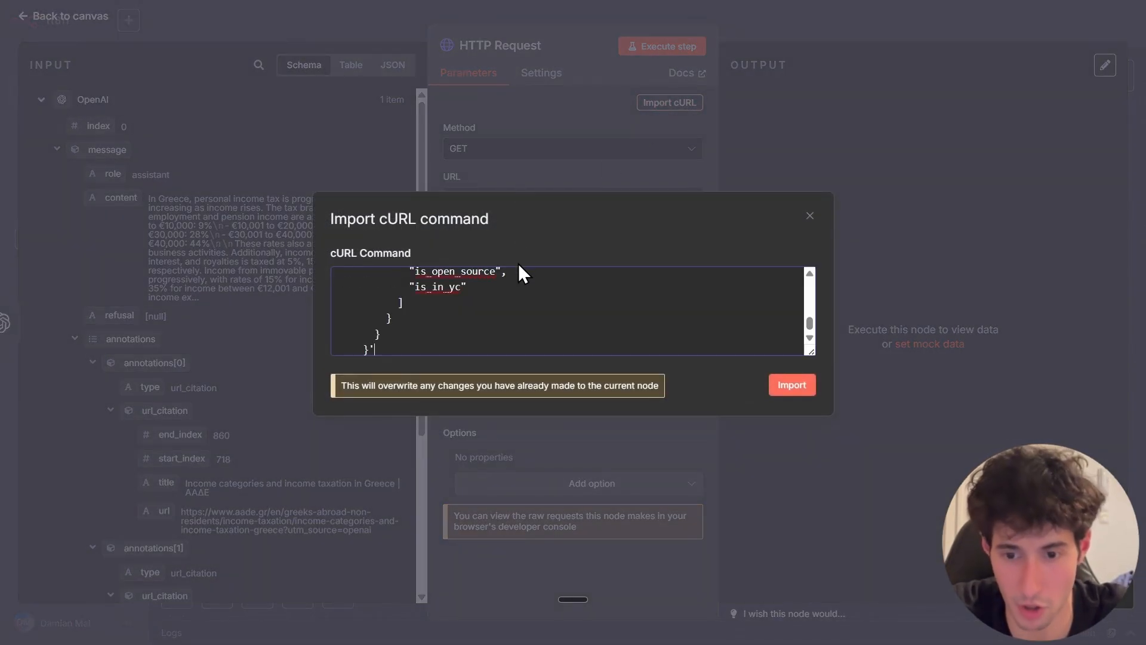
pyautogui.click(792, 385)
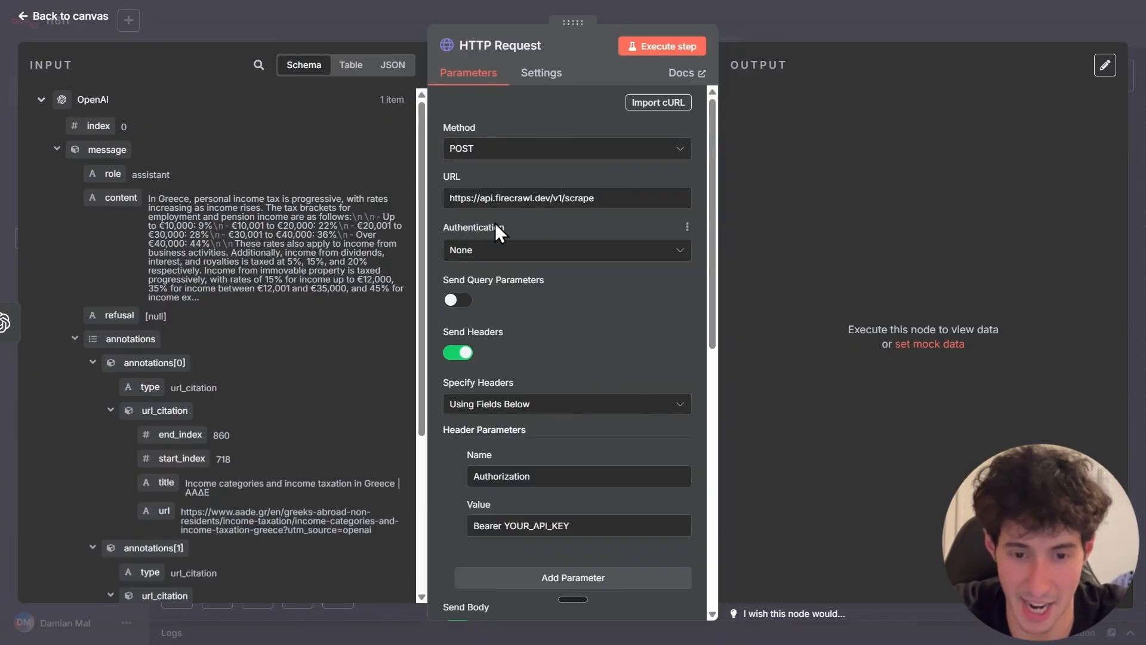
# Review the imported request's method, URL, headers and JSON body, and locate the API key placeholder in the Authorization header value
pyautogui.scroll(-3, 539, 288)
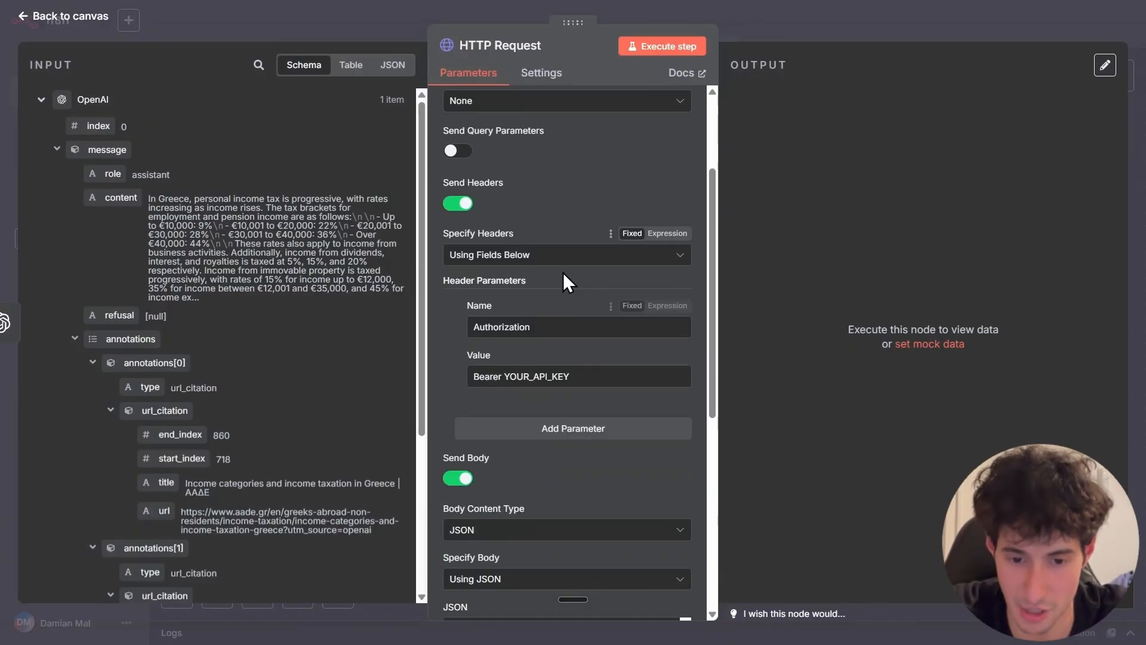
pyautogui.scroll(-2, 603, 337)
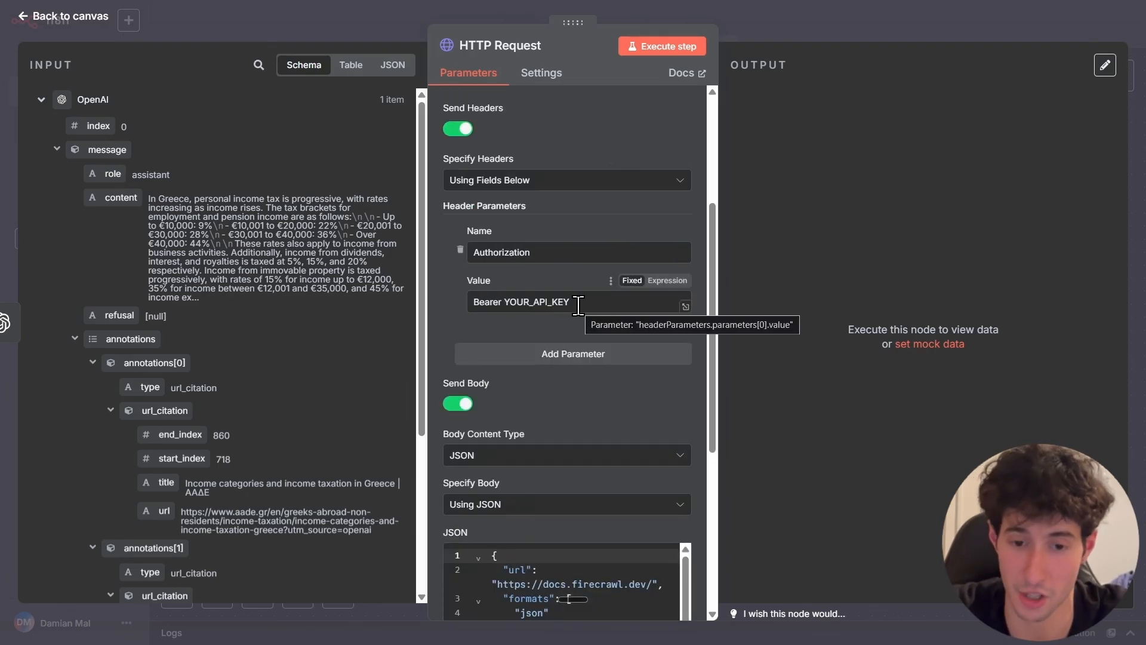
pyautogui.scroll(-3, 568, 327)
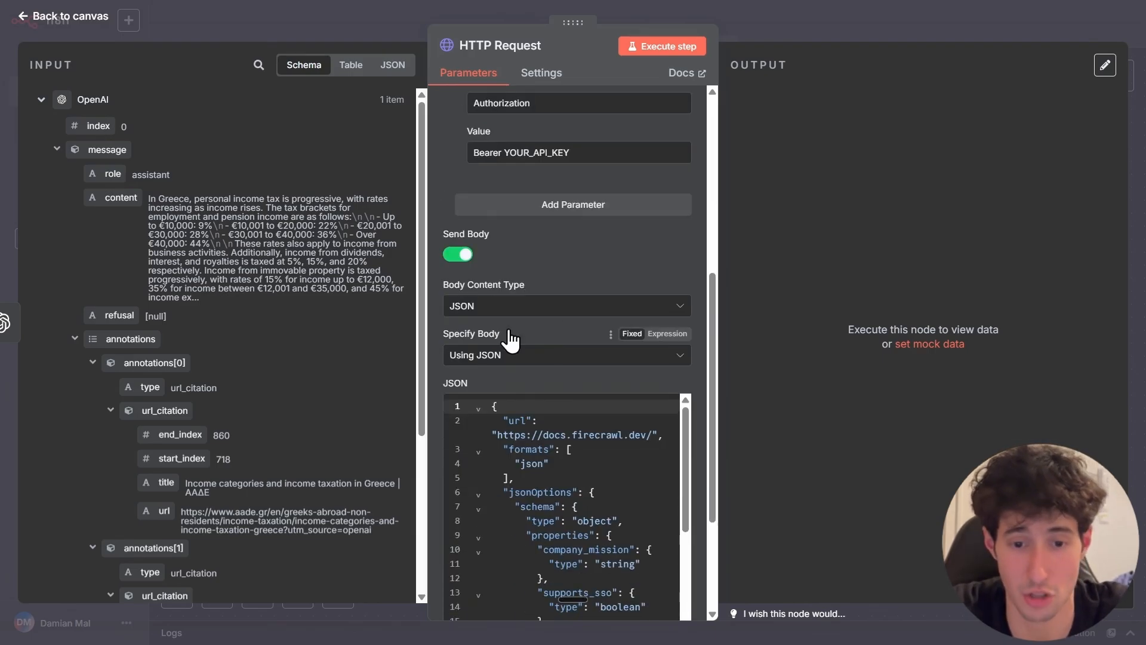
pyautogui.scroll(5, 548, 315)
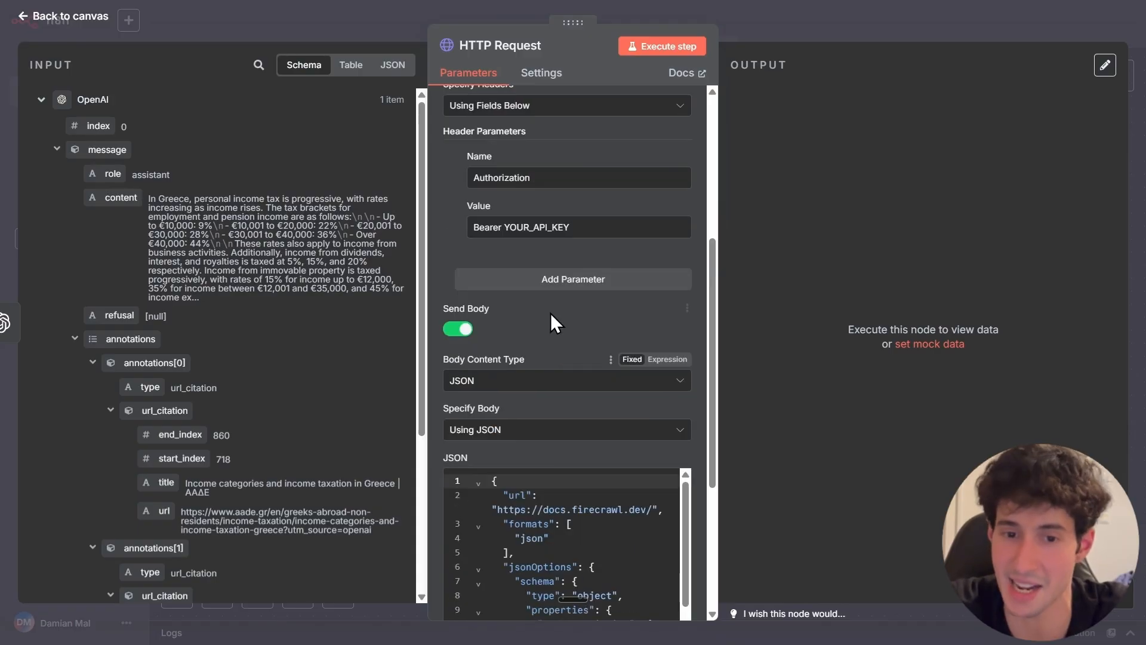
pyautogui.scroll(2, 547, 316)
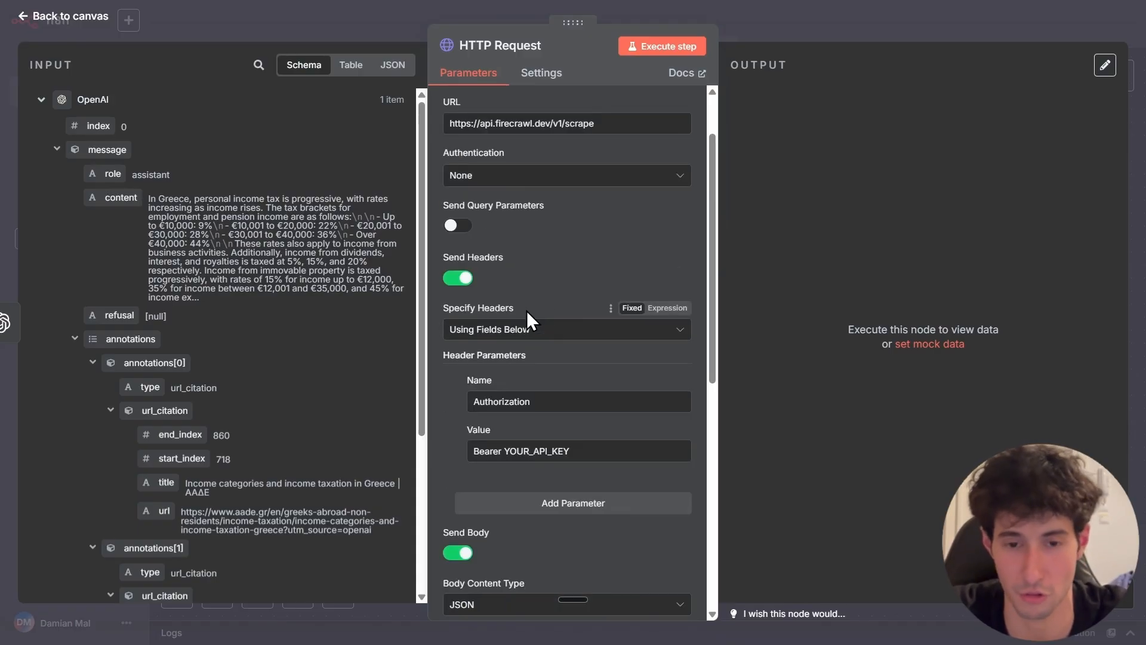
pyautogui.scroll(-8, 543, 256)
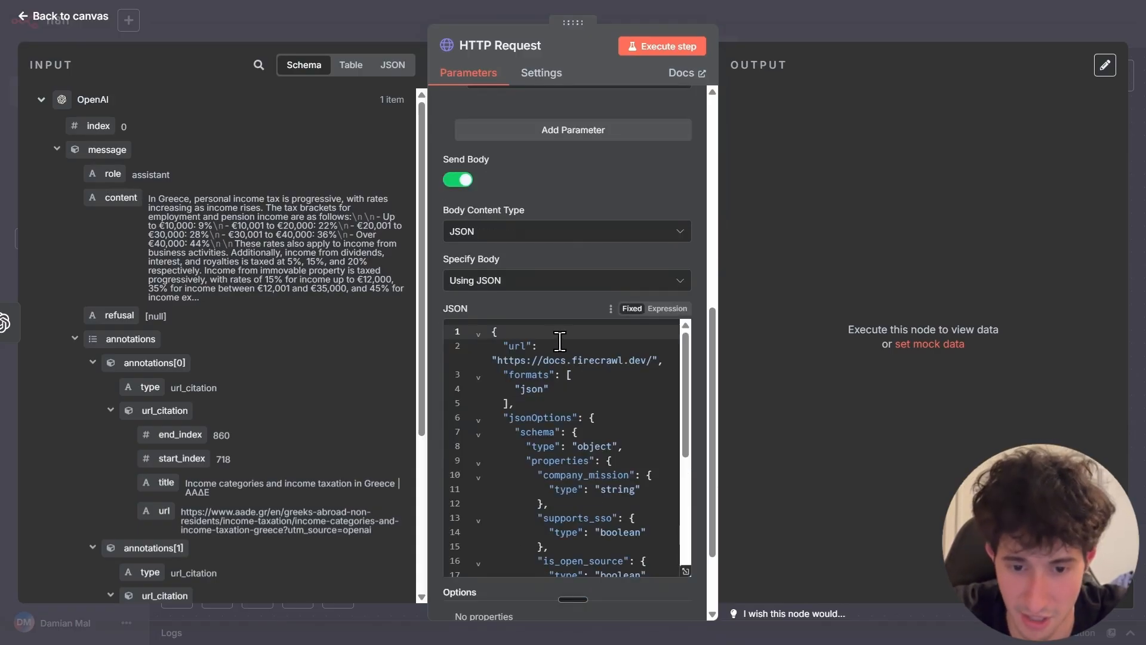
pyautogui.scroll(2, 563, 326)
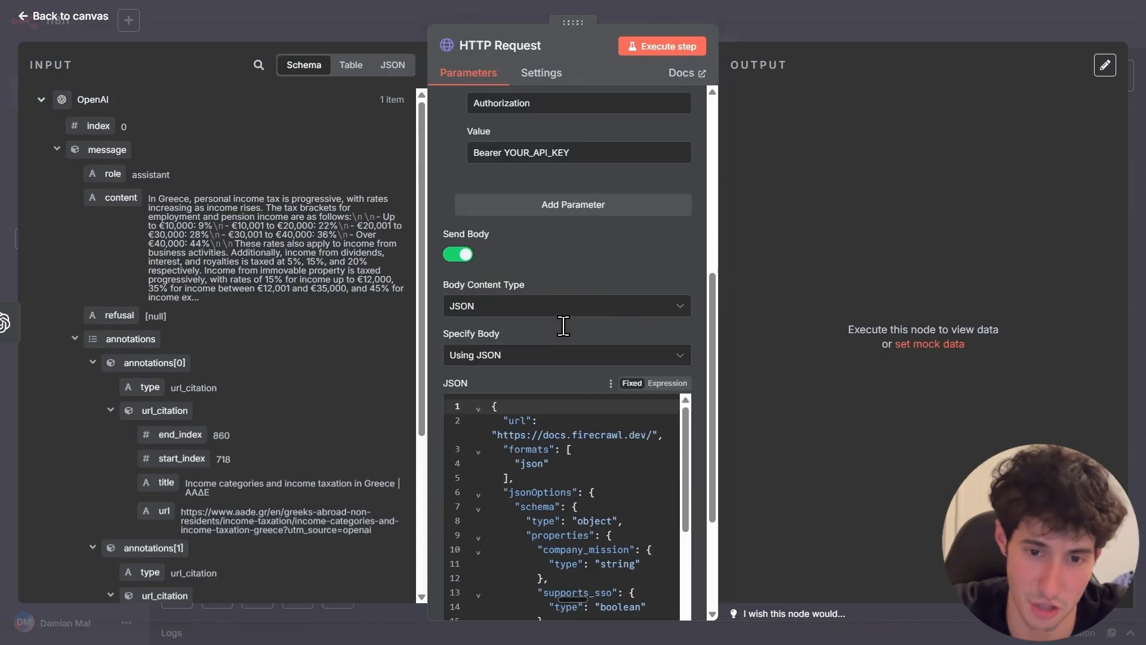
pyautogui.scroll(8, 563, 326)
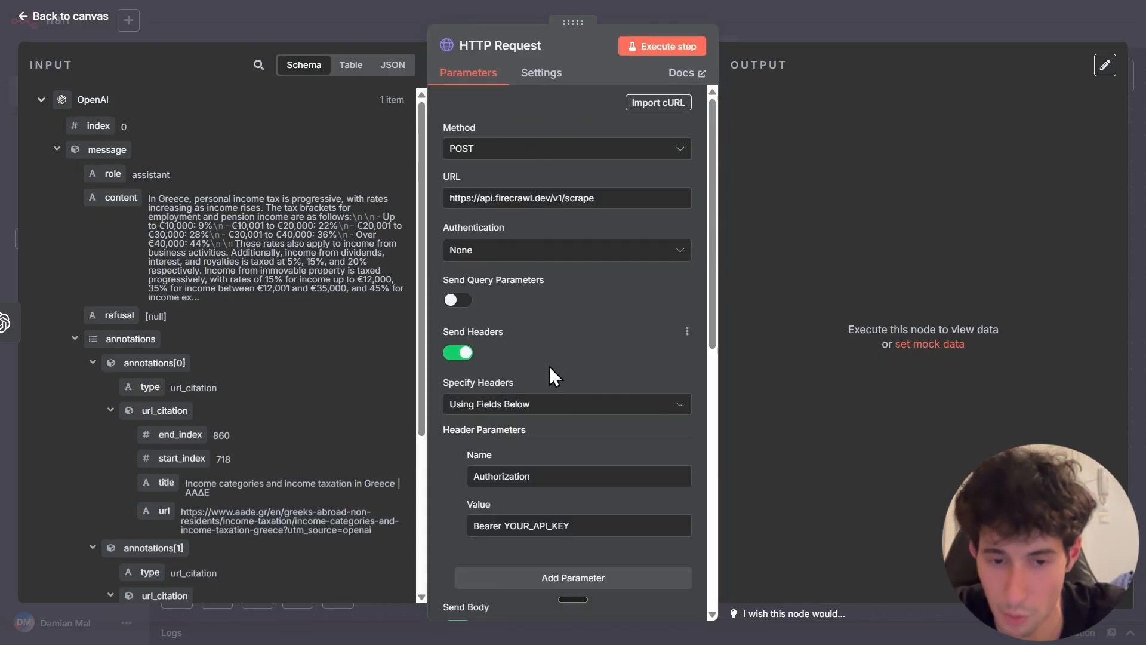
pyautogui.scroll(-3, 627, 440)
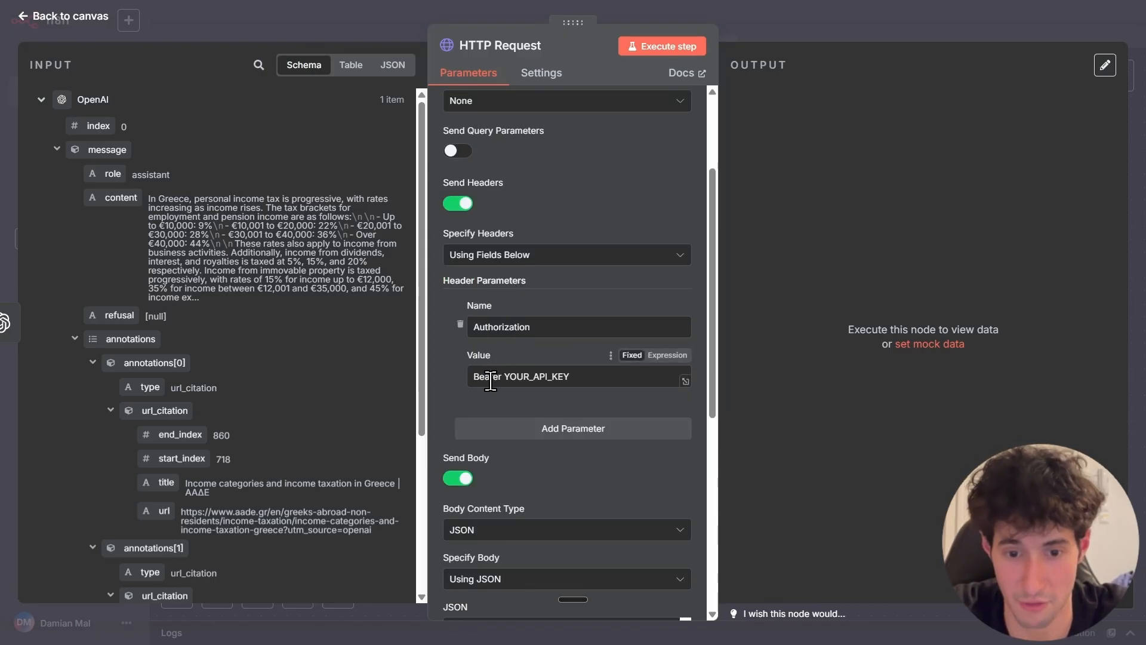
pyautogui.moveTo(583, 376); pyautogui.dragTo(505, 377)
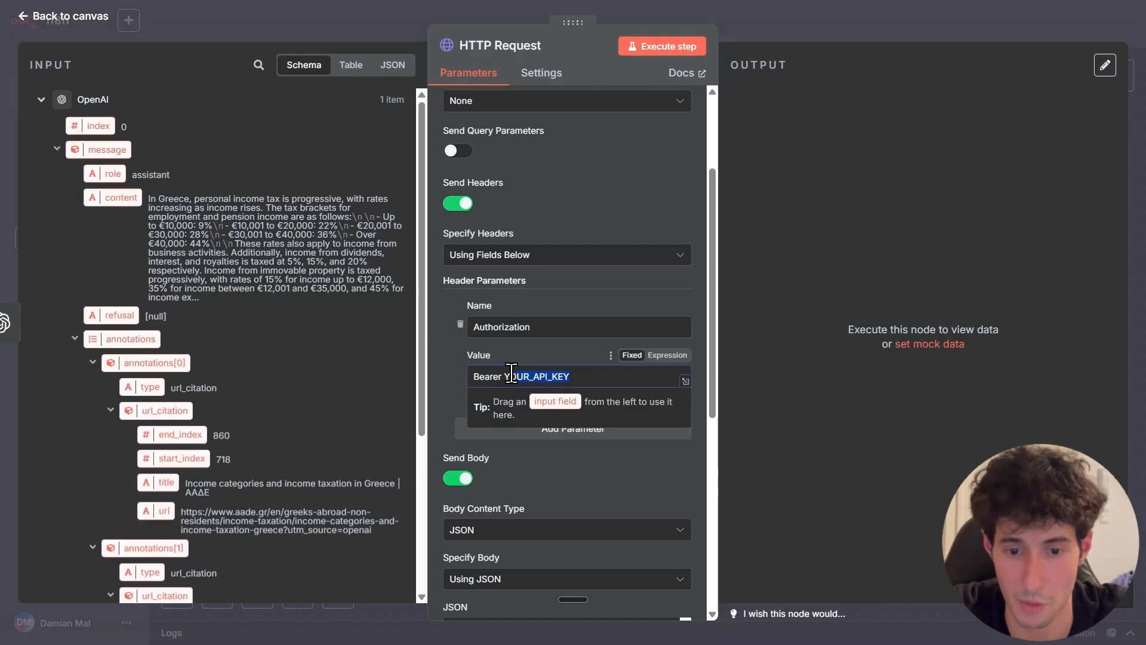
pyautogui.click(506, 376)
pyautogui.click(573, 376)
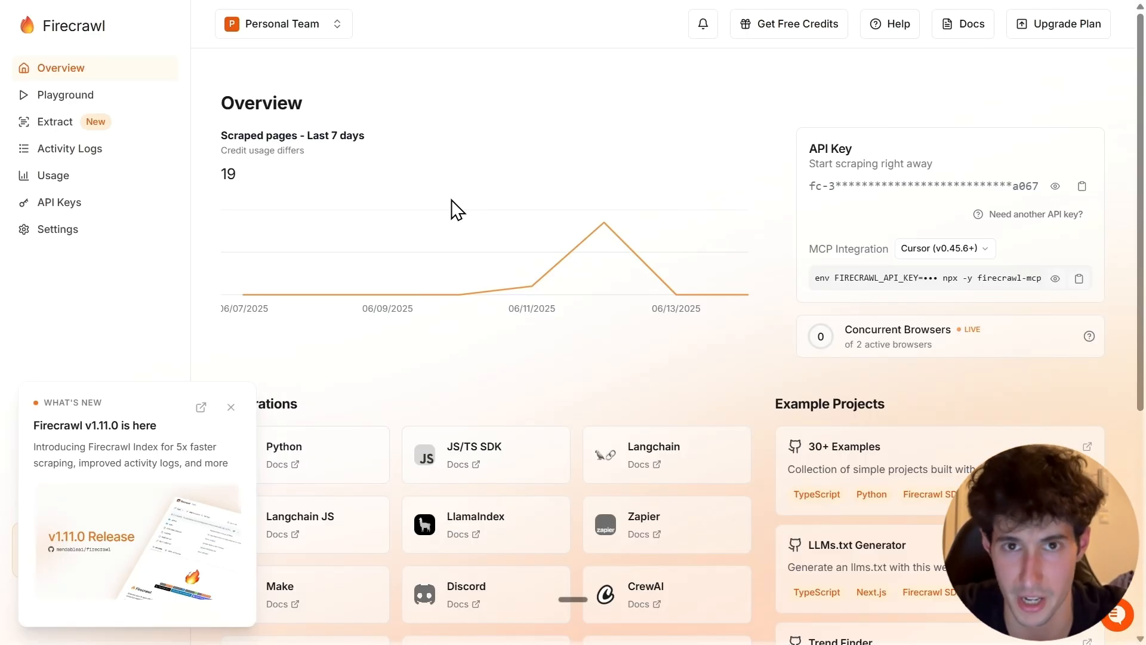
# In the Firecrawl dashboard, create a new API key named "My key" and copy it
pyautogui.click(70, 206)
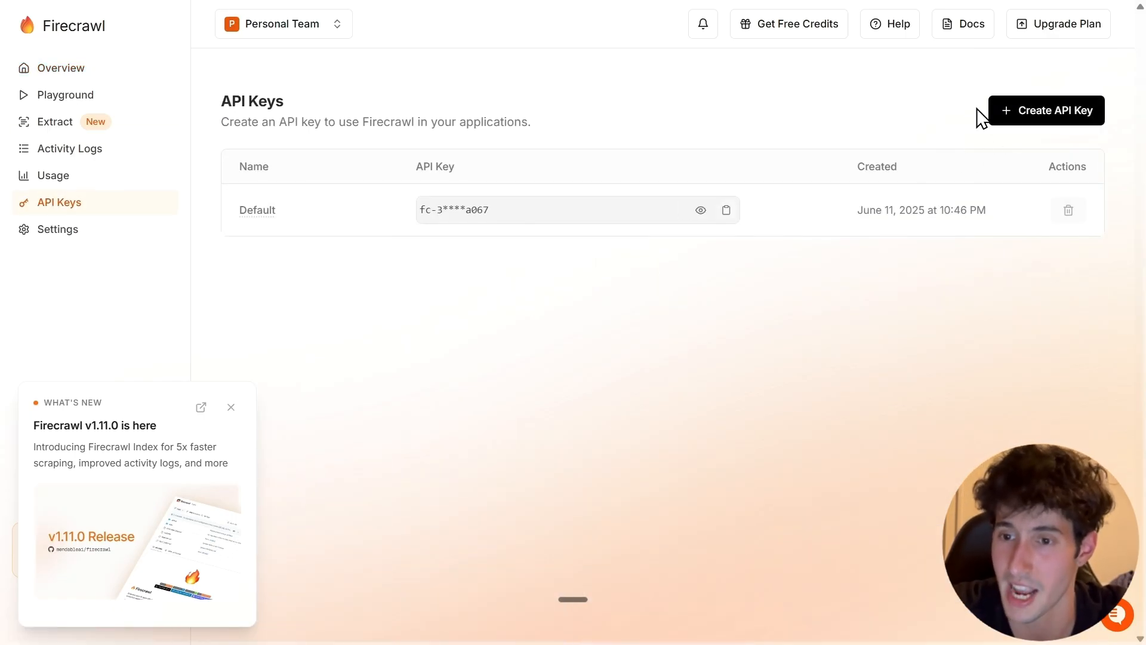
pyautogui.click(1040, 121)
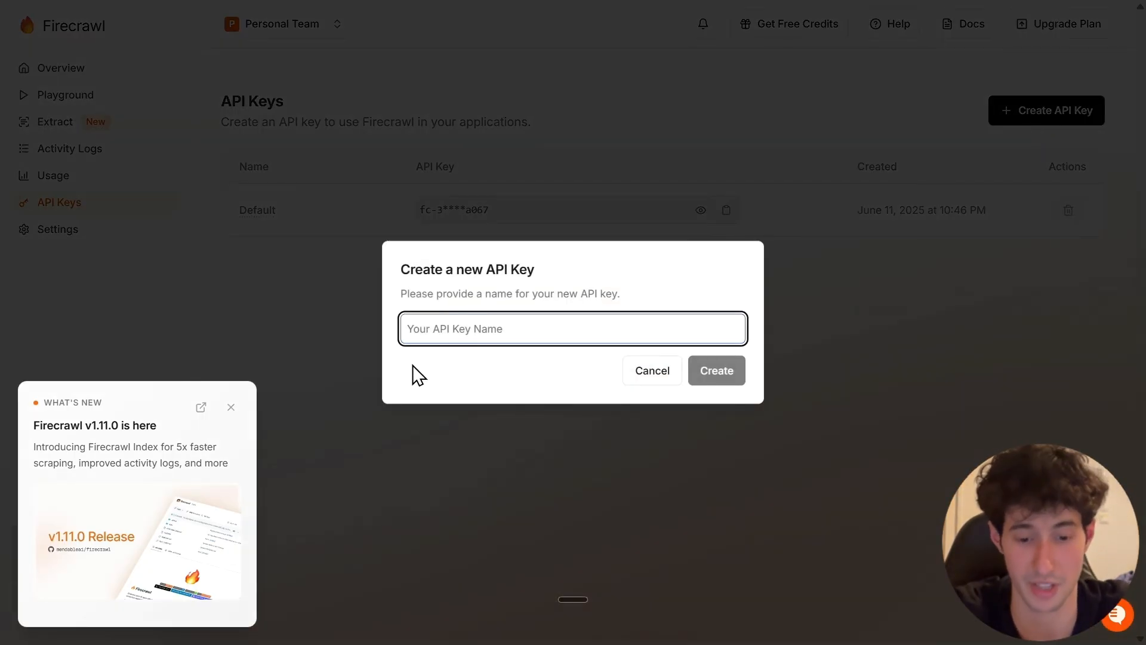
pyautogui.write('My key')
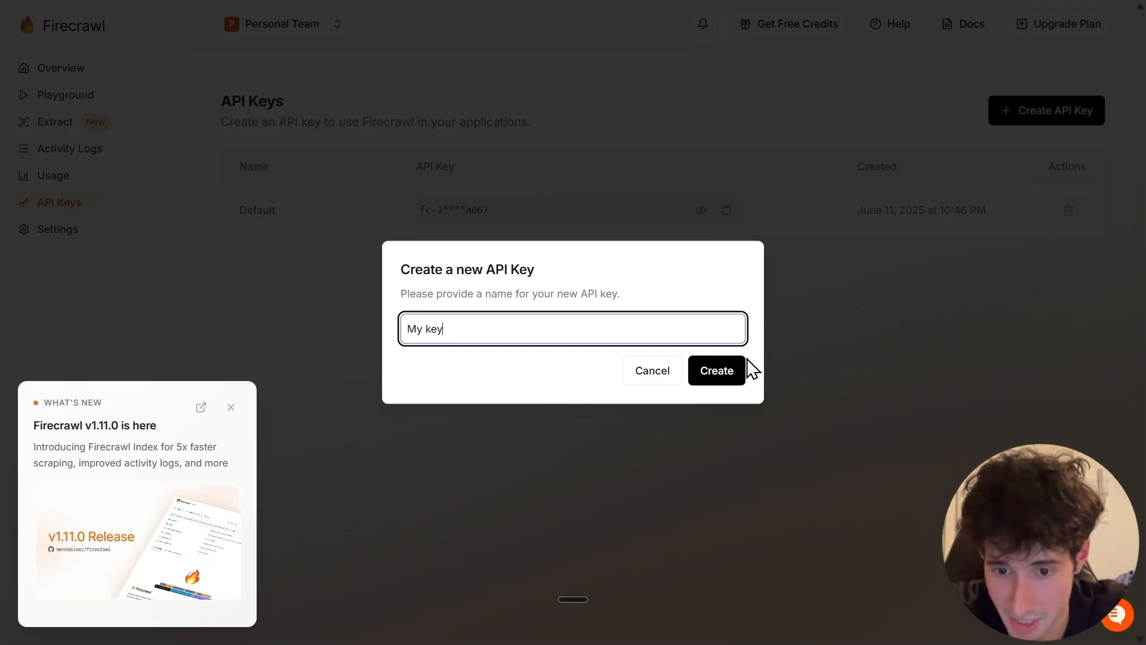
pyautogui.click(719, 371)
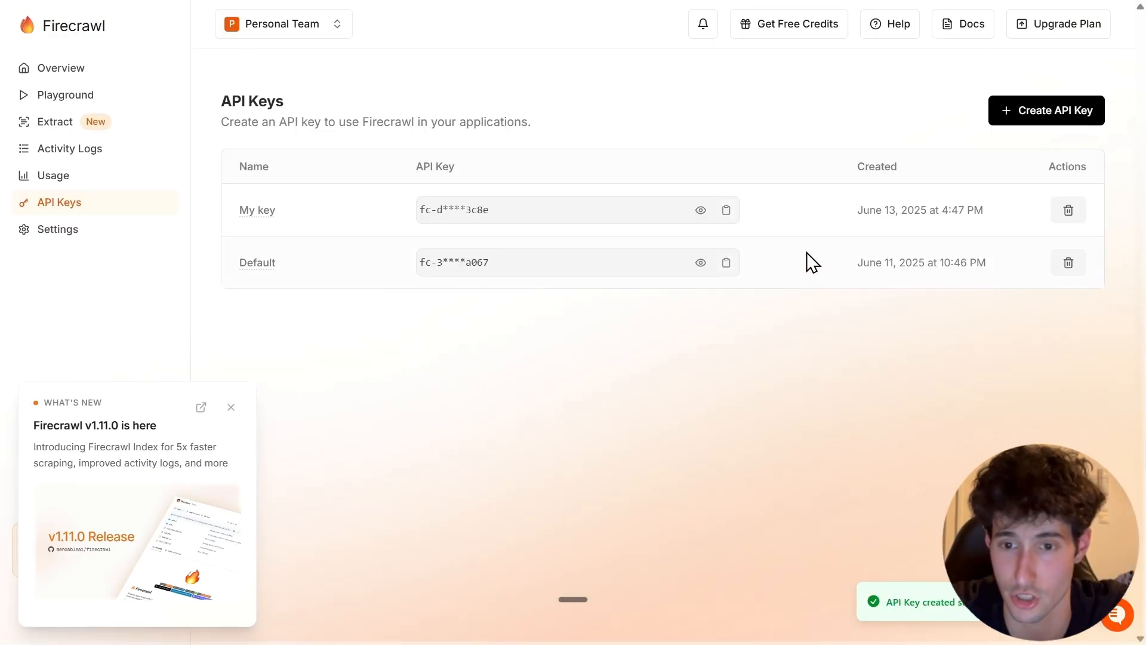
pyautogui.click(727, 212)
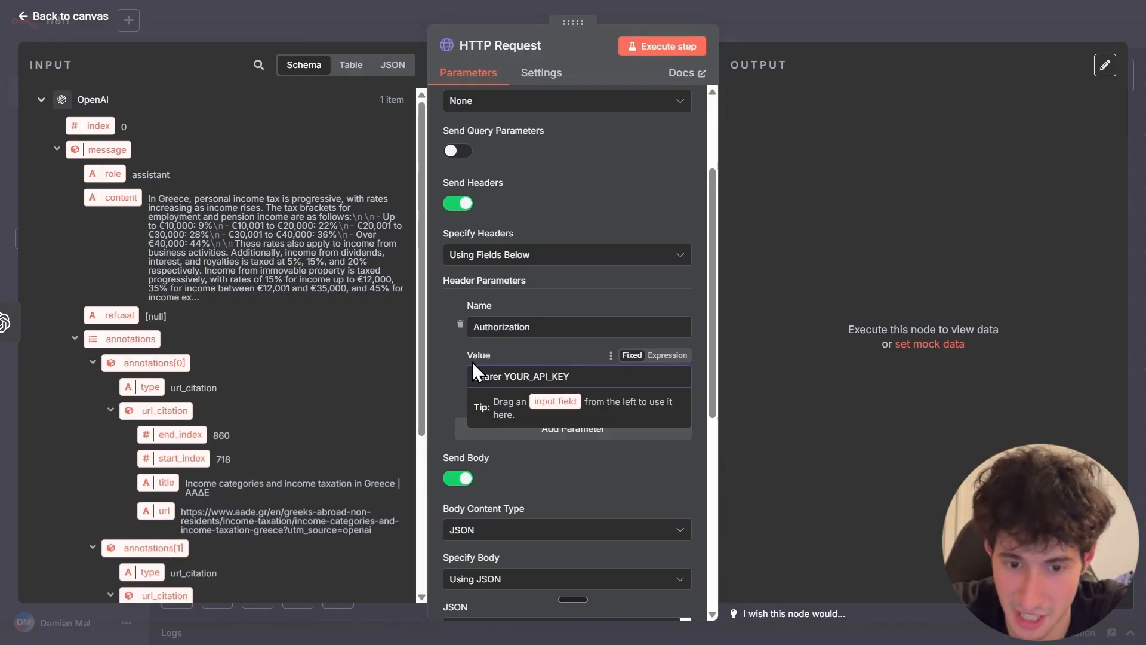
# Back in n8n's HTTP Request node, replace YOUR_API_KEY after Bearer in the Authorization header value with the copied Firecrawl API key
pyautogui.moveTo(581, 376); pyautogui.dragTo(504, 382)
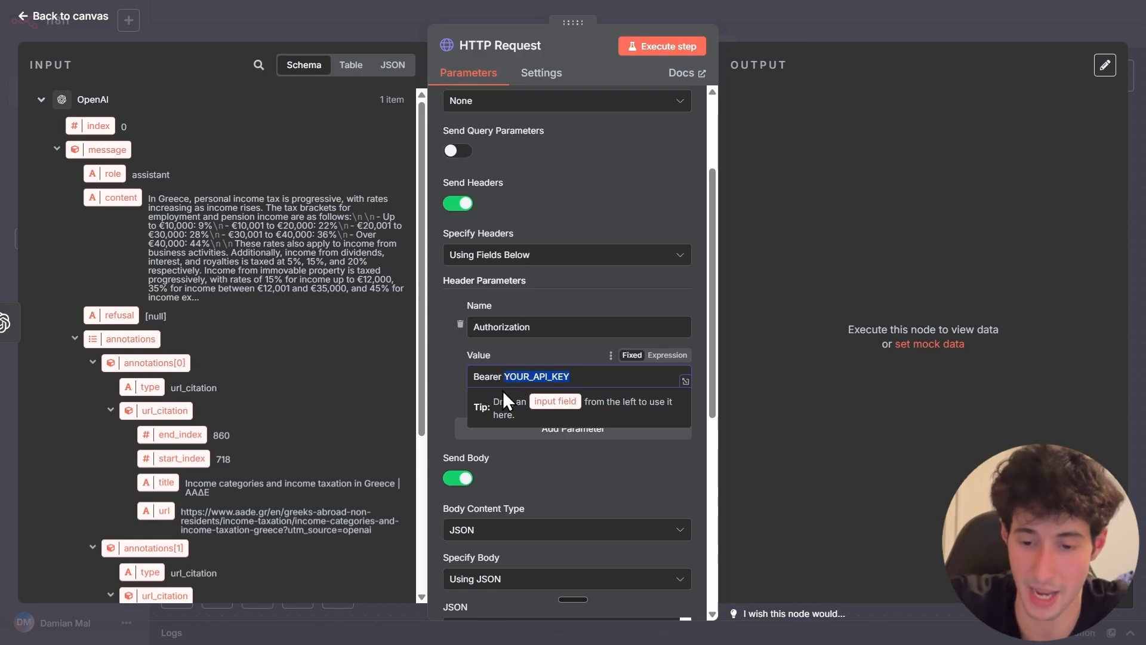
pyautogui.press('BackSpace')
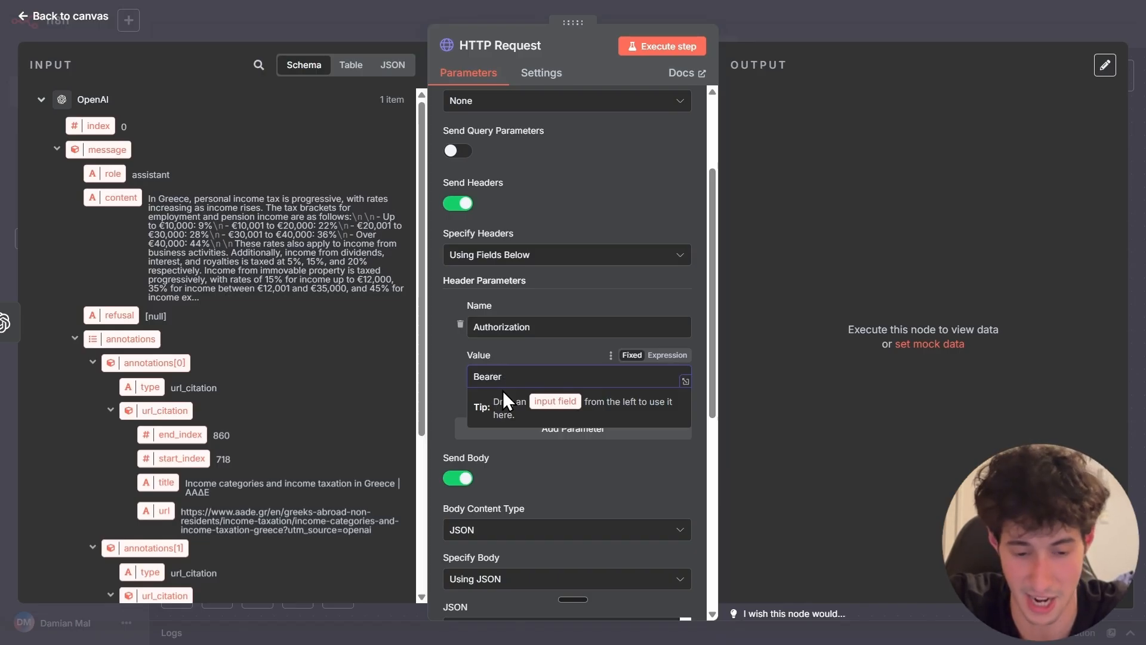
pyautogui.hotkey('ctrl', 'v')
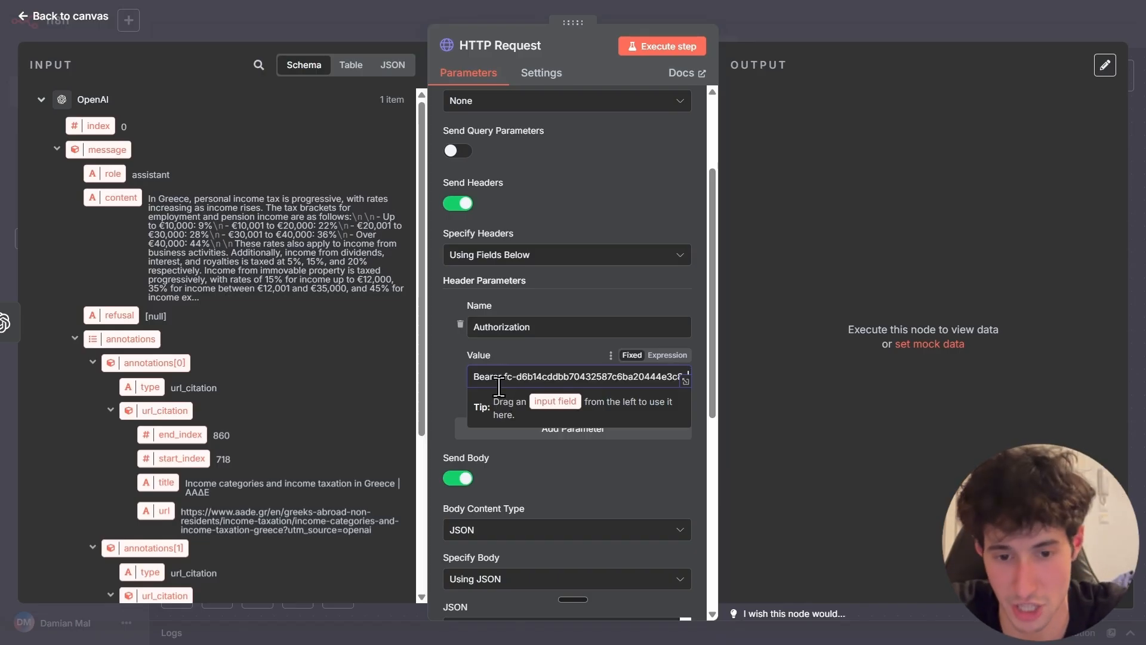
pyautogui.click(460, 364)
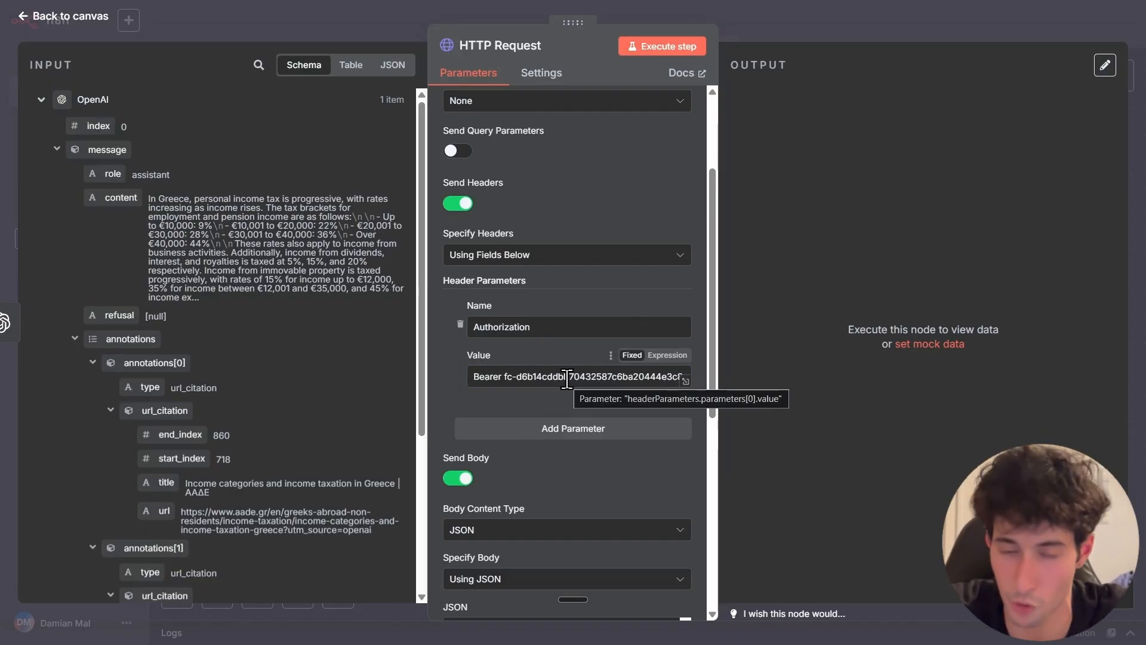
# Switch the request's JSON body from Fixed to Expression and open it in the expanded expression editor
pyautogui.scroll(-2, 565, 373)
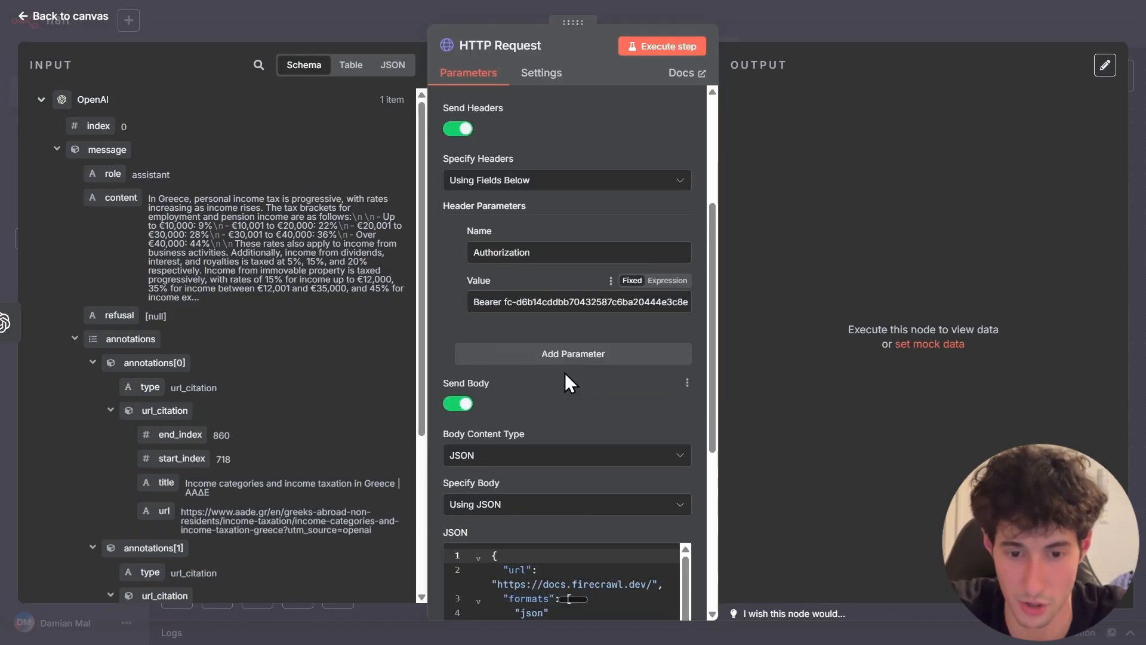
pyautogui.scroll(1, 564, 367)
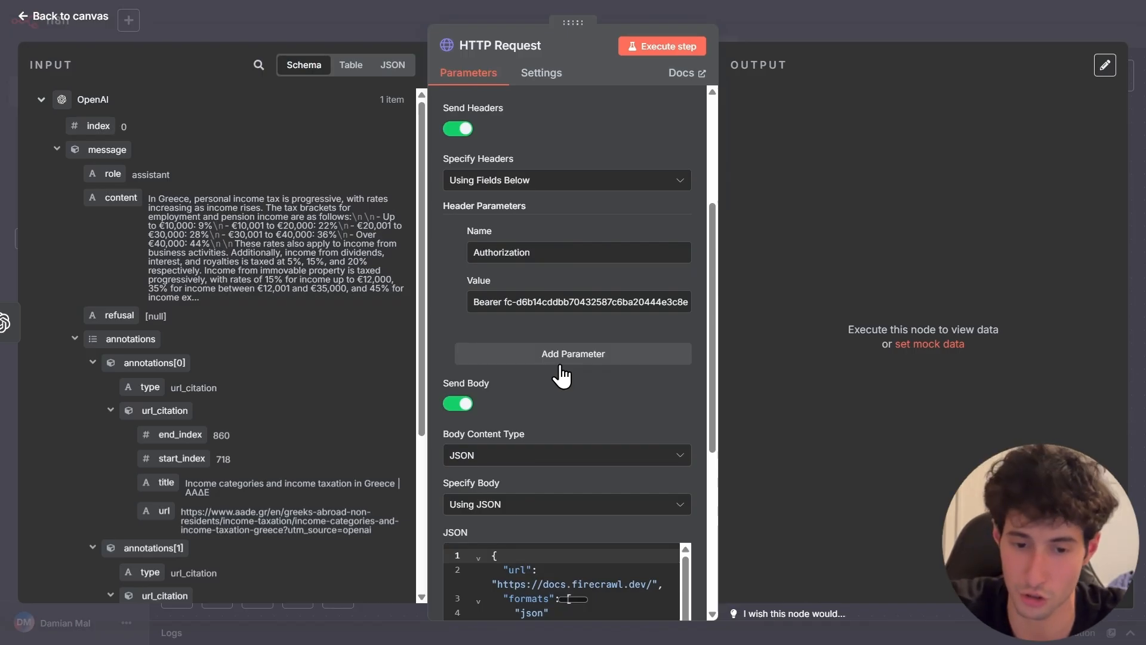
pyautogui.scroll(-10, 562, 376)
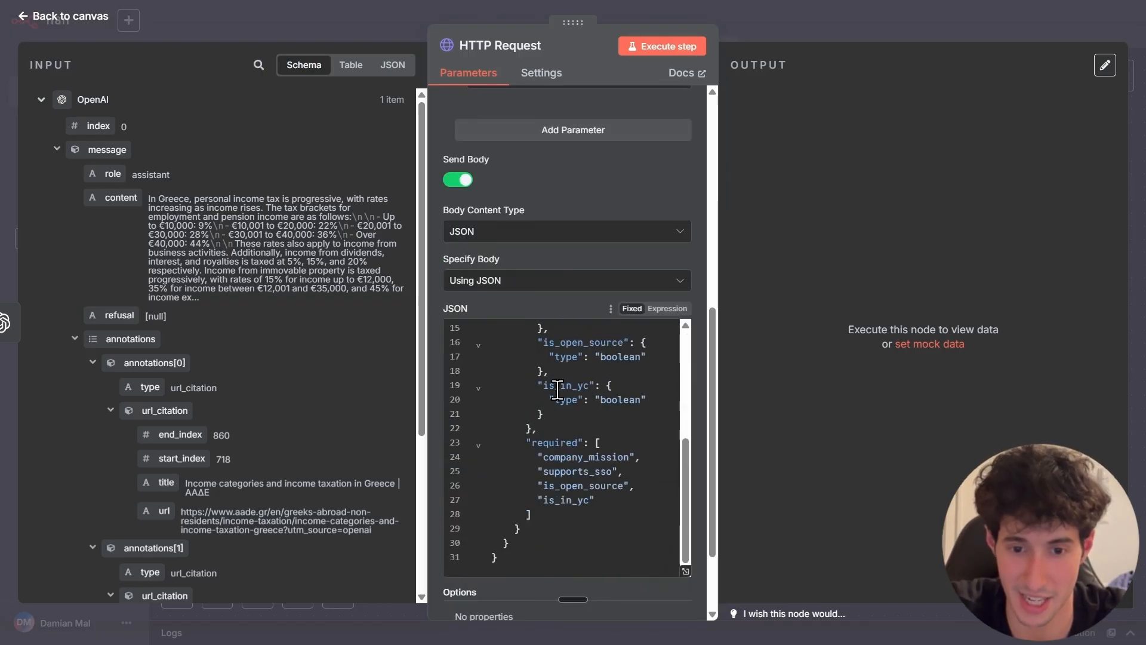
pyautogui.scroll(-3, 557, 391)
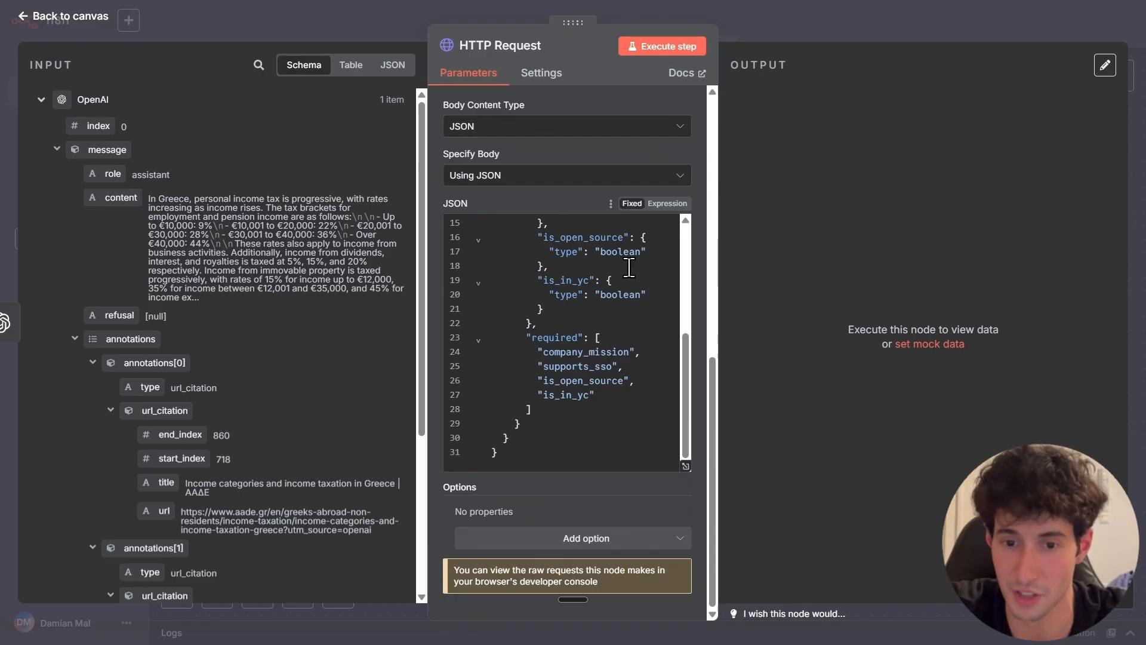
pyautogui.click(667, 204)
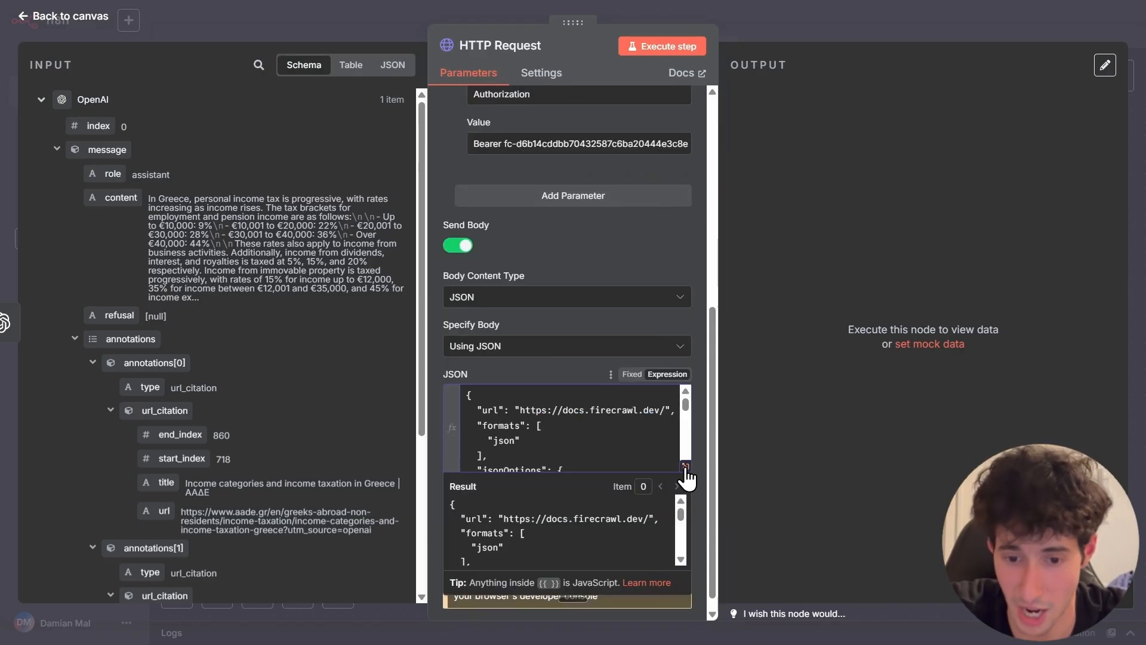
pyautogui.click(686, 468)
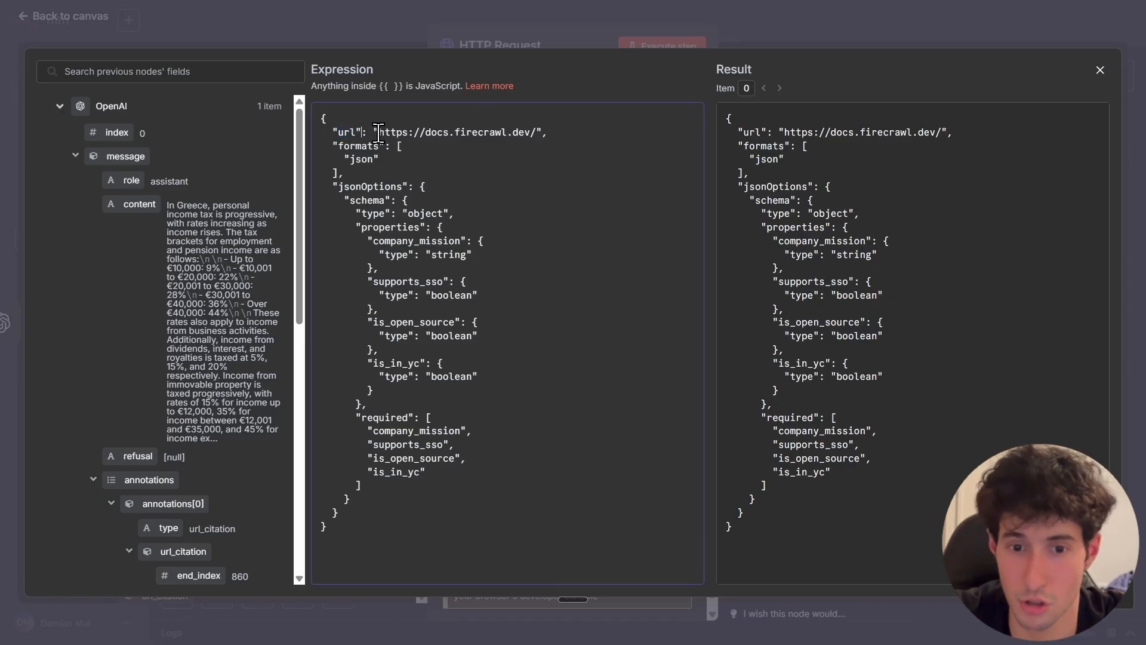
# Replace the JSON body's url value with the url from annotations[0].url_citation in the OpenAI node's output
pyautogui.moveTo(379, 132); pyautogui.dragTo(533, 133)
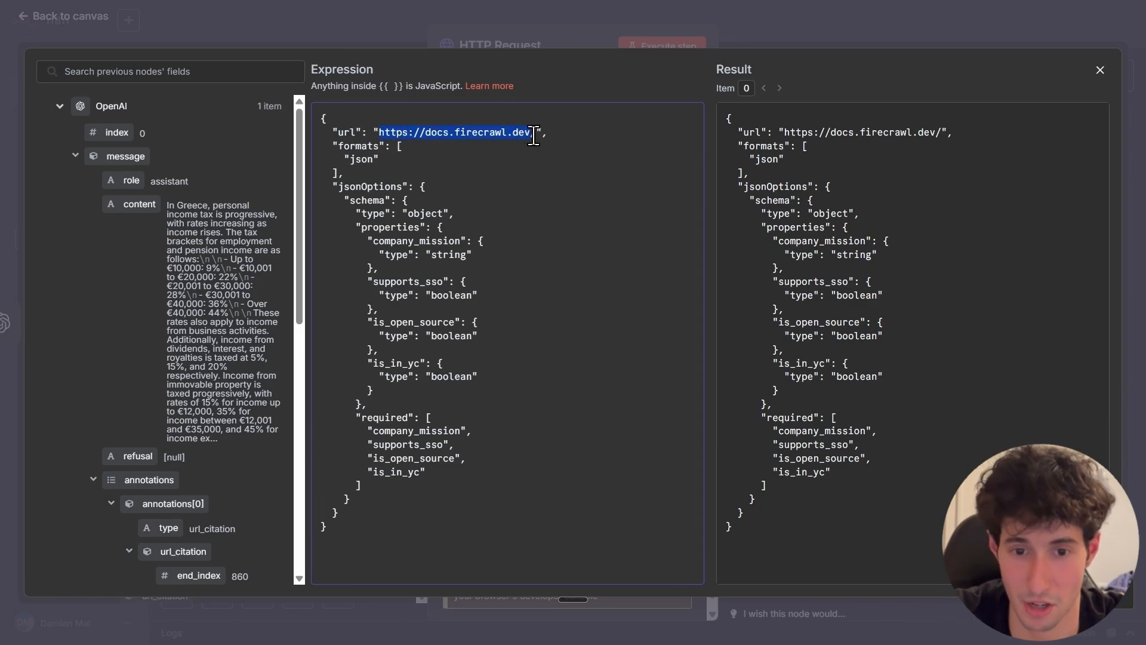
pyautogui.press('BackSpace')
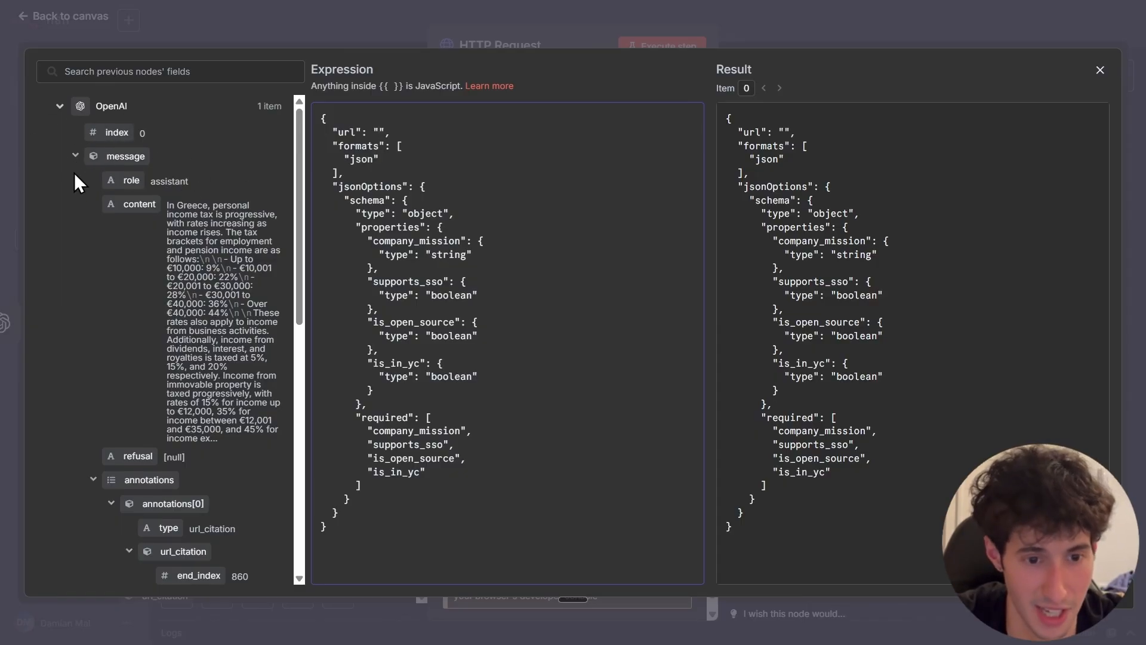
pyautogui.scroll(-5, 74, 170)
pyautogui.scroll(-3, 76, 179)
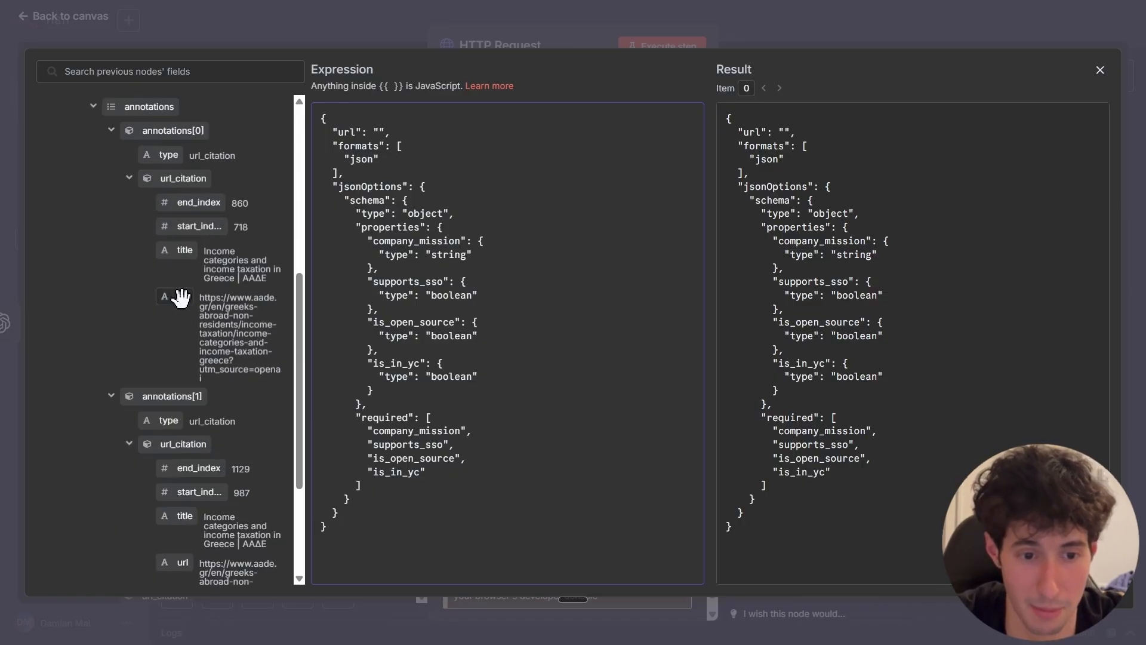
pyautogui.moveTo(200, 297)
pyautogui.mouseDown()
pyautogui.moveTo(243, 342)
pyautogui.moveTo(250, 374)
pyautogui.mouseUp()
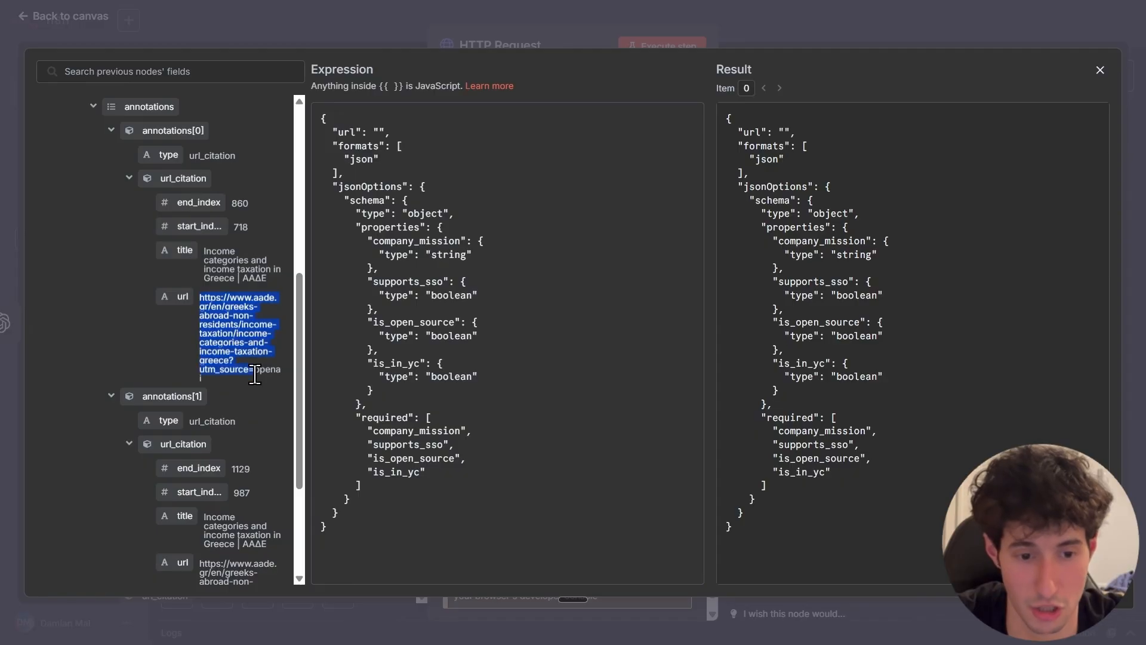
pyautogui.click(243, 378)
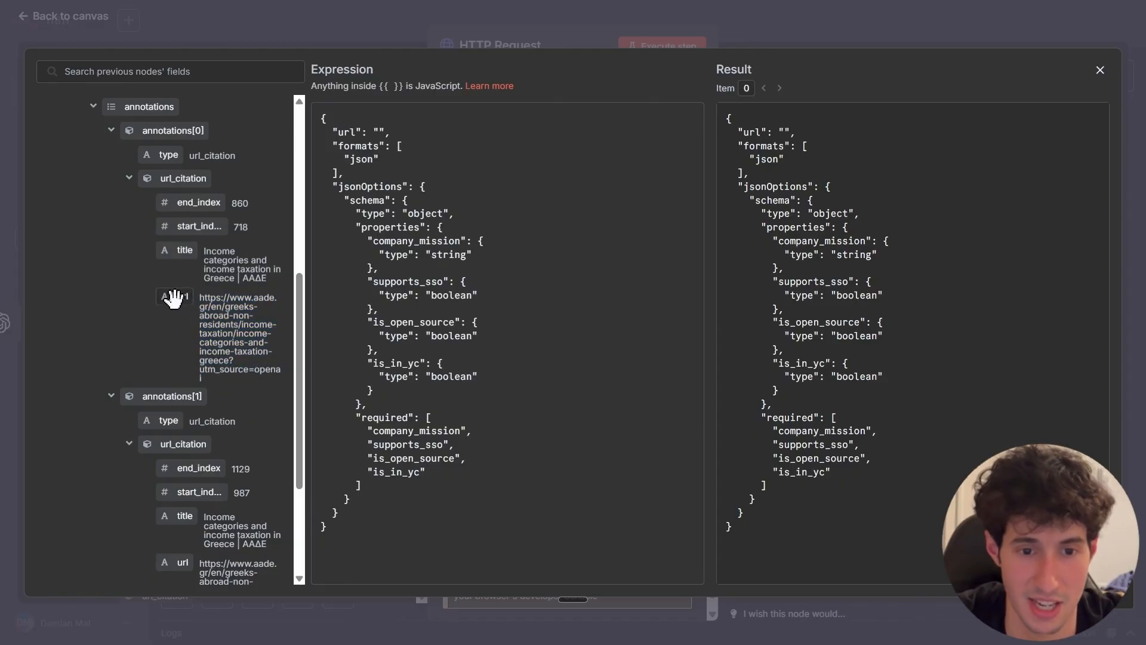
pyautogui.moveTo(173, 299)
pyautogui.mouseDown()
pyautogui.moveTo(309, 216)
pyautogui.moveTo(373, 141)
pyautogui.moveTo(399, 133)
pyautogui.mouseUp()
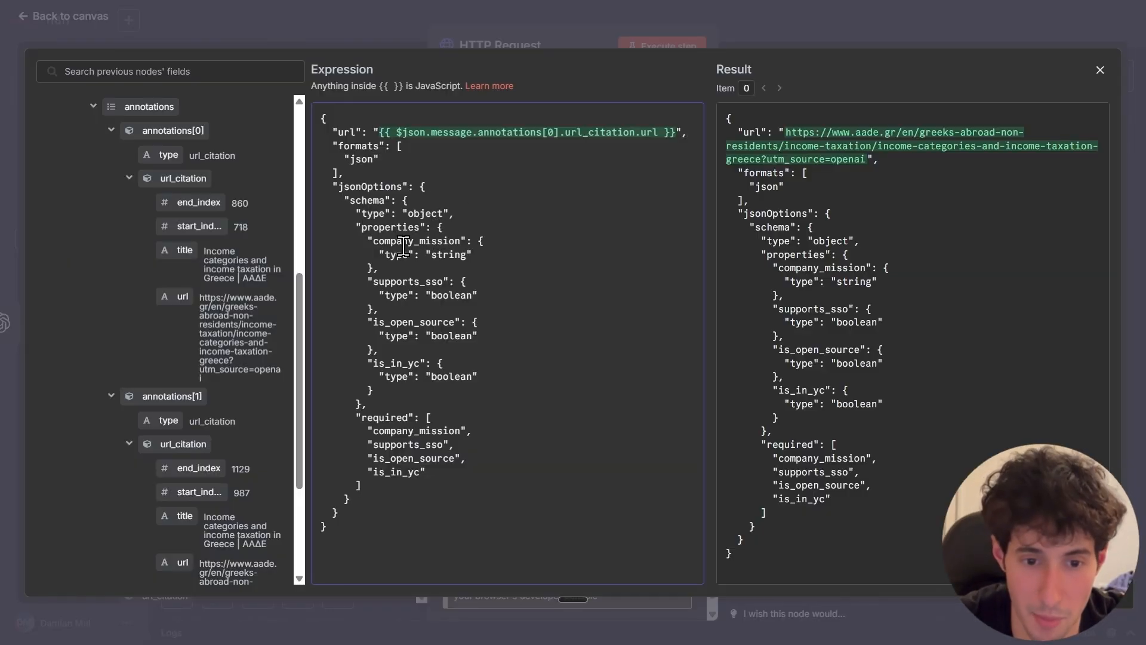
# Replace the company_mission key under the schema's properties with the Webhook body's question field and close the expression editor
pyautogui.moveTo(373, 241); pyautogui.dragTo(457, 237)
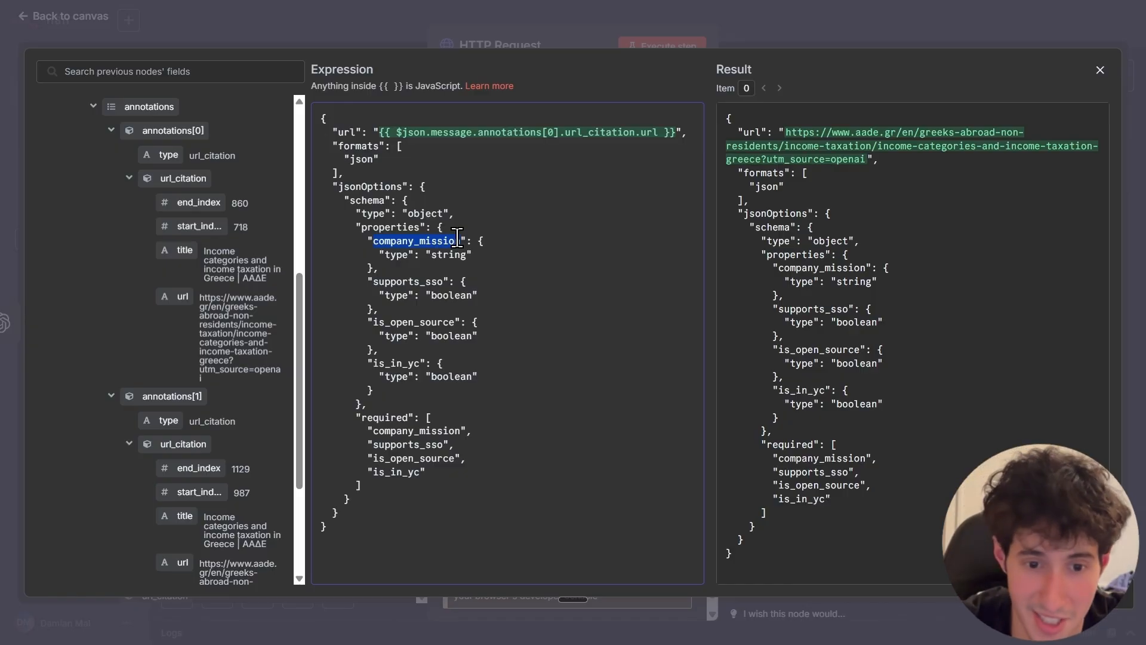
pyautogui.press('BackSpace')
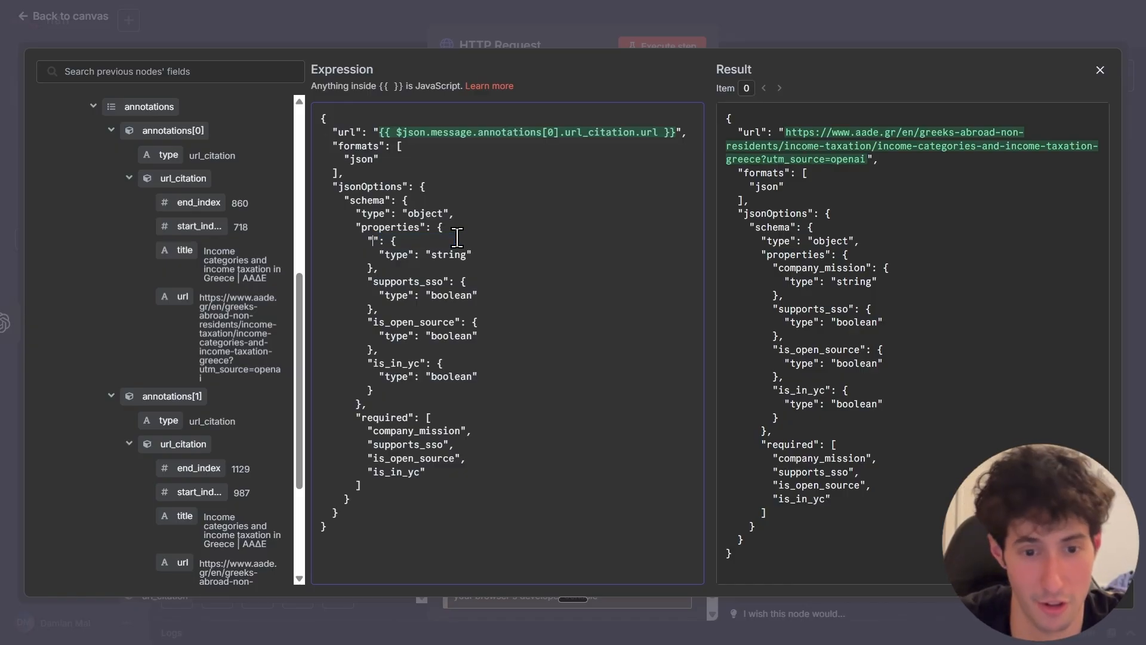
pyautogui.scroll(-3, 179, 333)
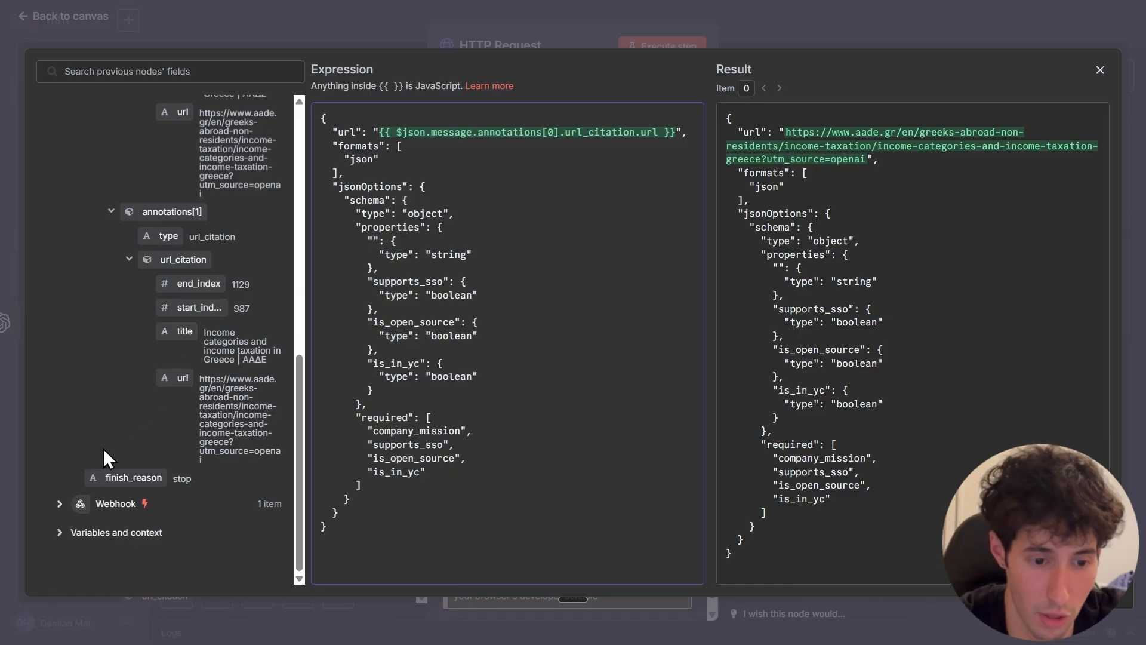
pyautogui.click(62, 506)
pyautogui.scroll(-3, 143, 477)
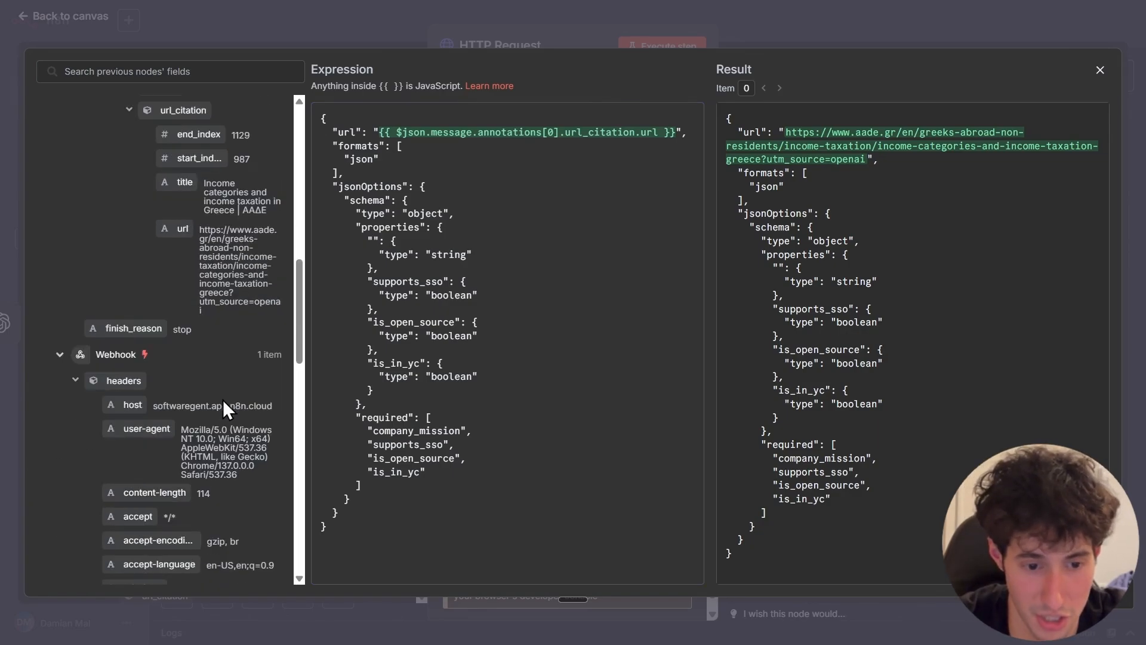
pyautogui.scroll(-10, 179, 418)
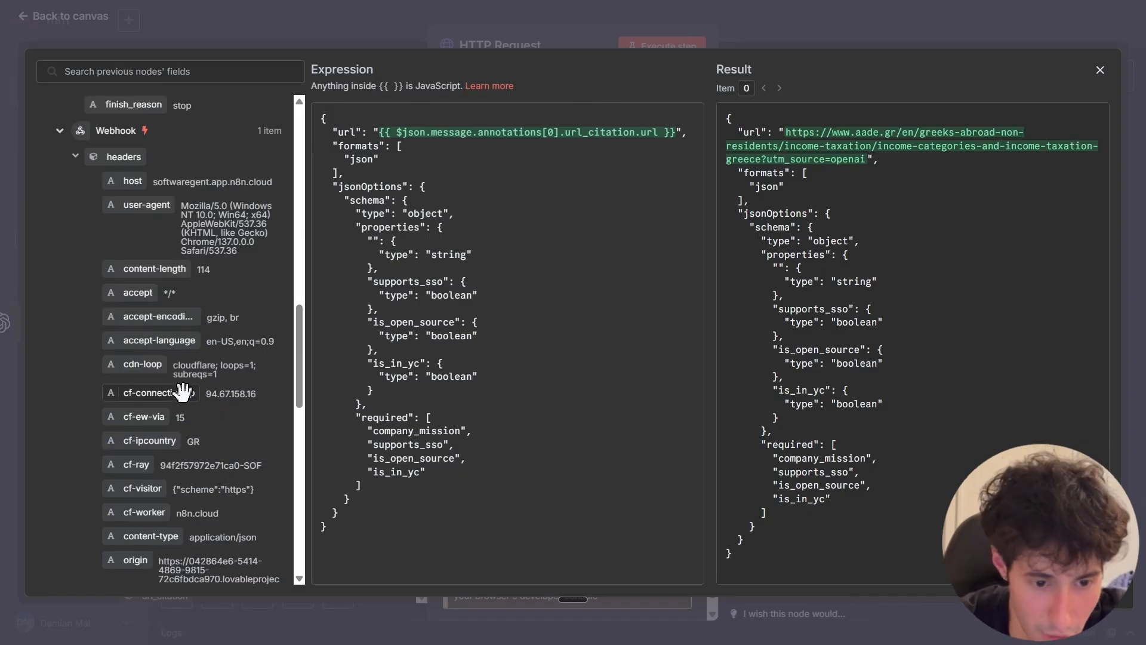
pyautogui.scroll(-8, 185, 398)
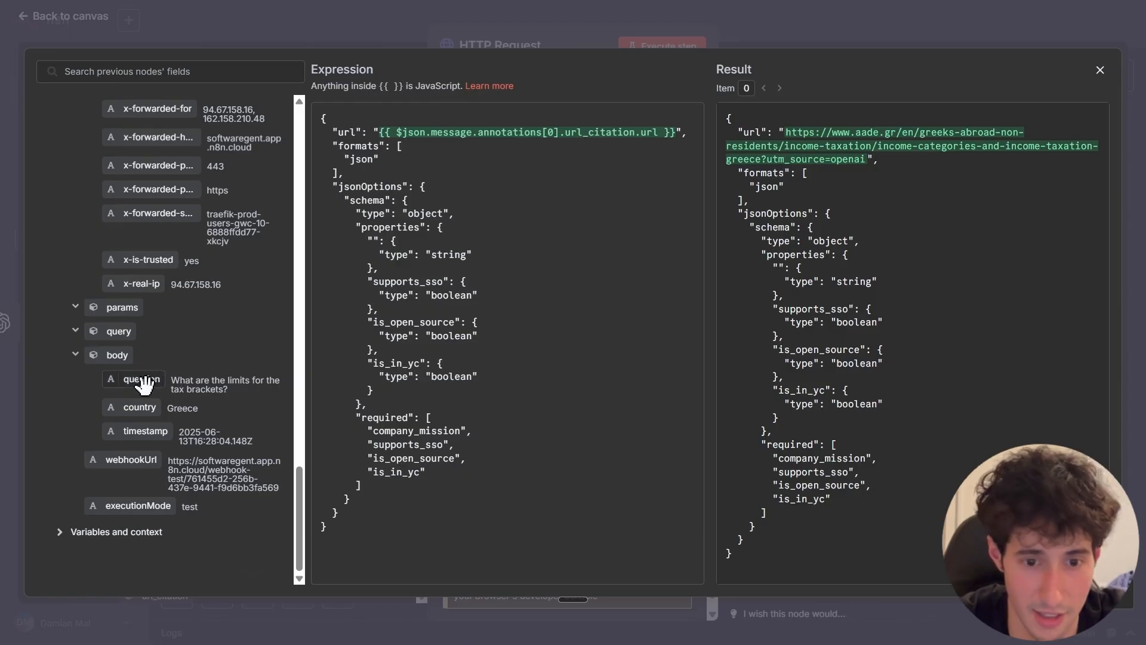
pyautogui.moveTo(143, 384); pyautogui.dragTo(375, 244)
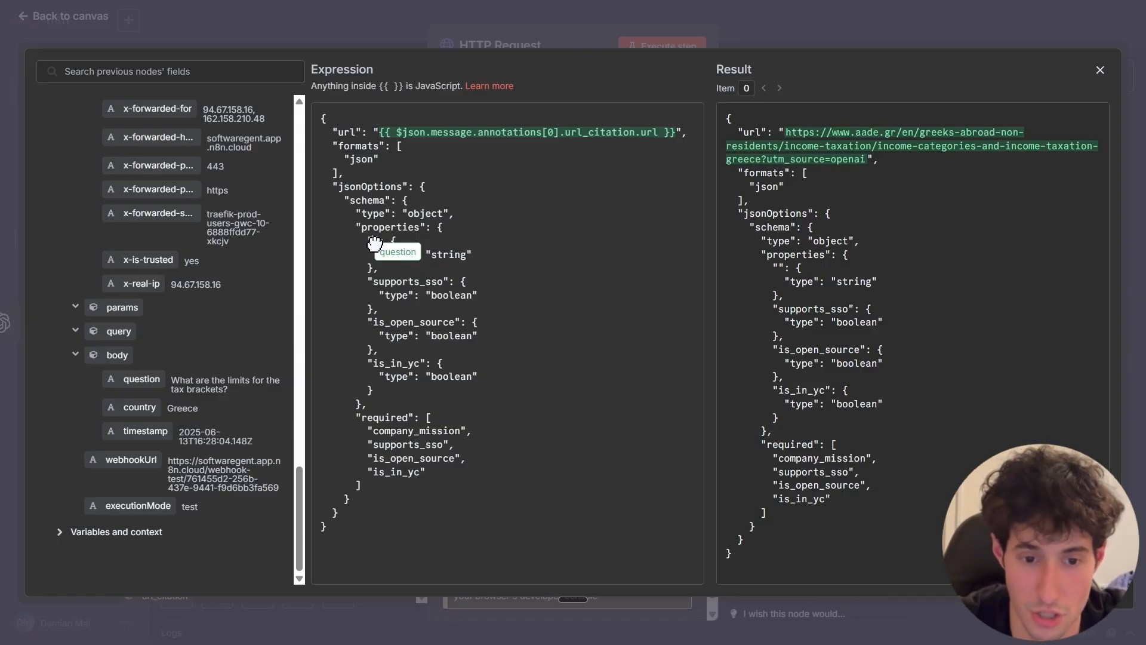
pyautogui.moveTo(375, 244); pyautogui.dragTo(374, 241)
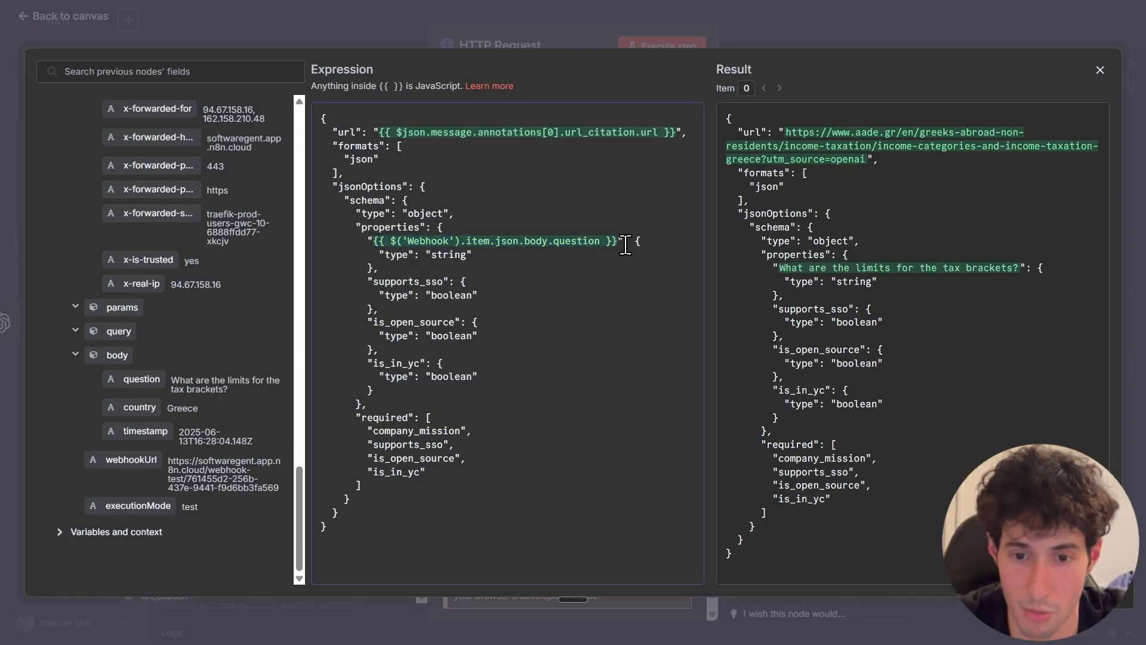
pyautogui.click(615, 261)
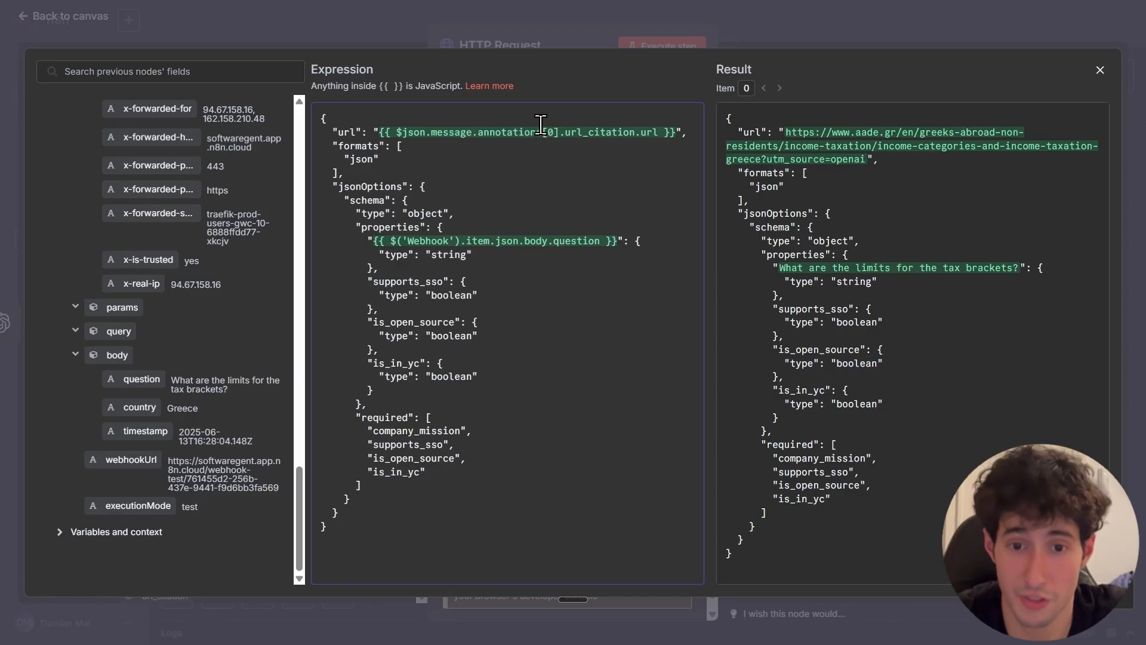
pyautogui.click(564, 41)
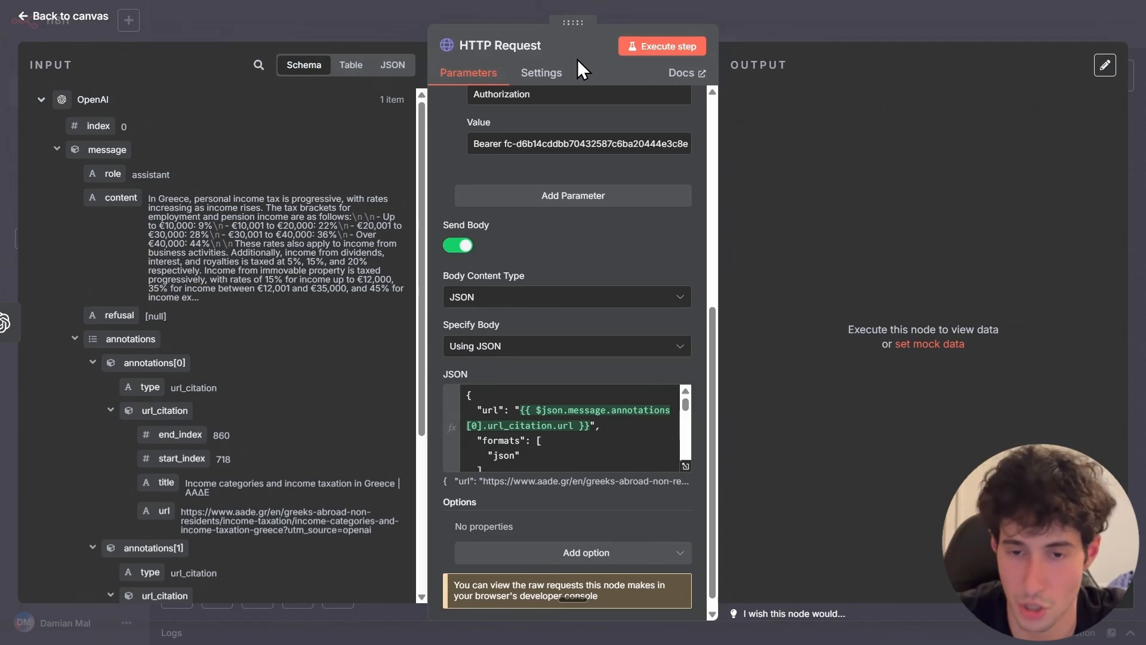
# Execute the HTTP Request node and review the scraped answer to the question under json in its output
pyautogui.click(645, 59)
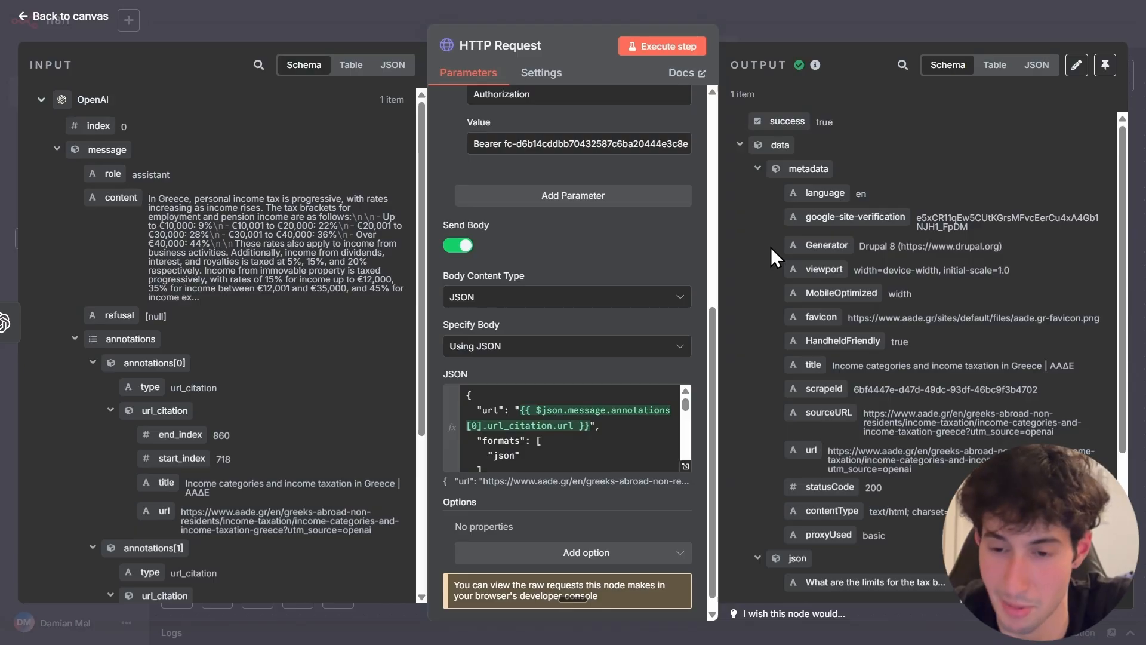
pyautogui.scroll(-4, 771, 247)
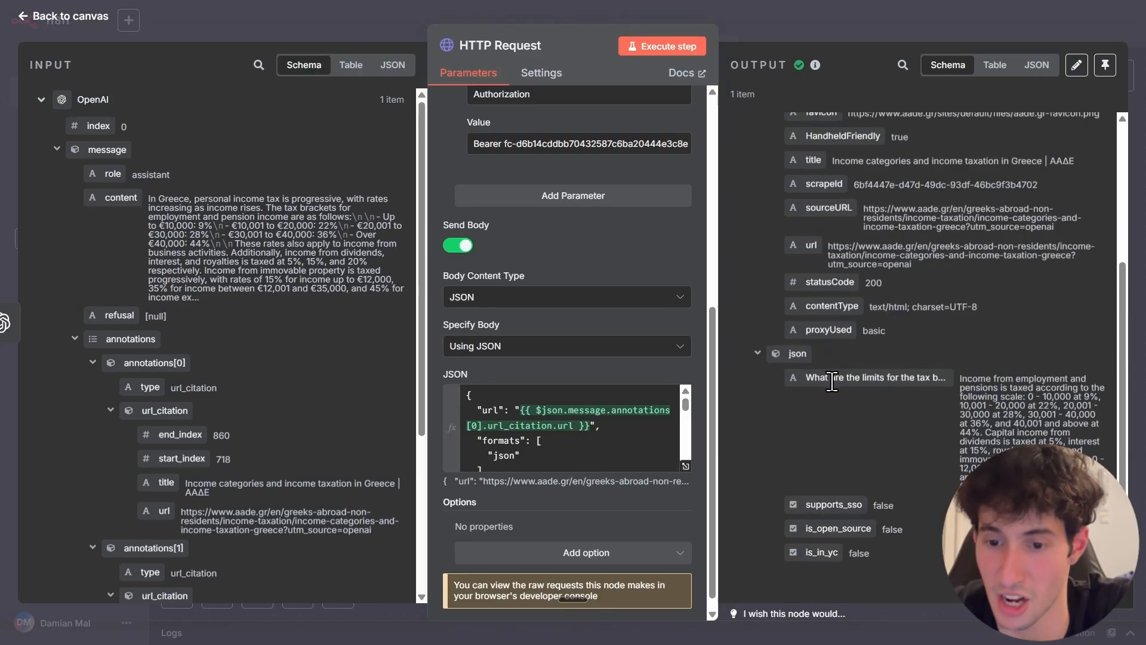
pyautogui.moveTo(804, 379); pyautogui.dragTo(1043, 485)
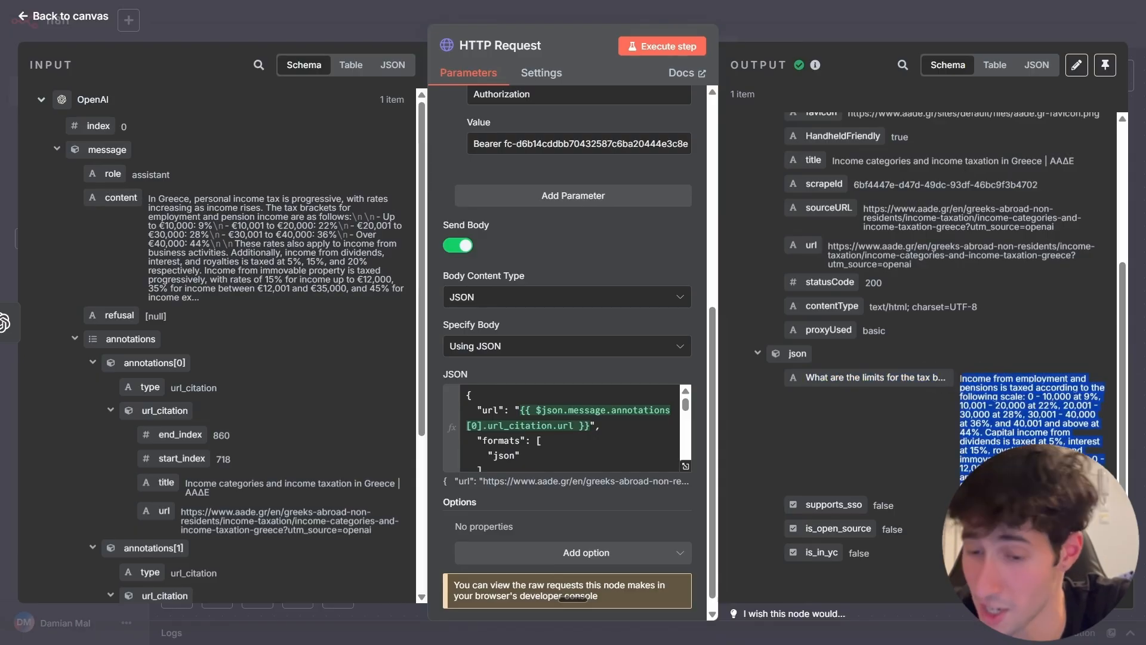
pyautogui.click(1104, 462)
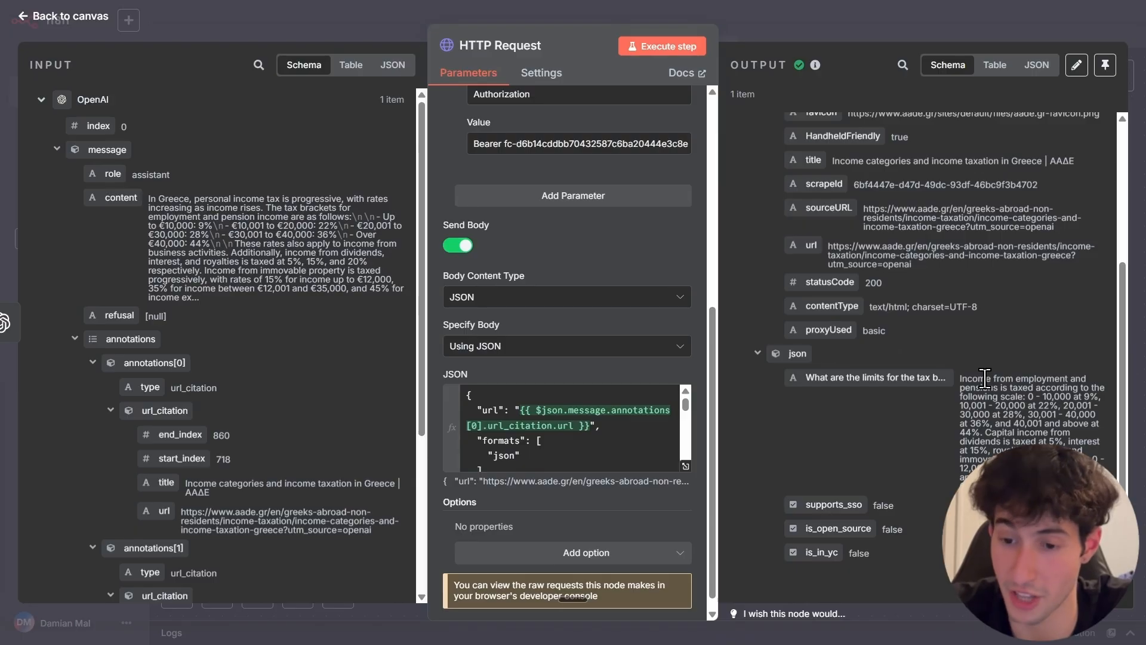
pyautogui.moveTo(968, 383); pyautogui.dragTo(1026, 487)
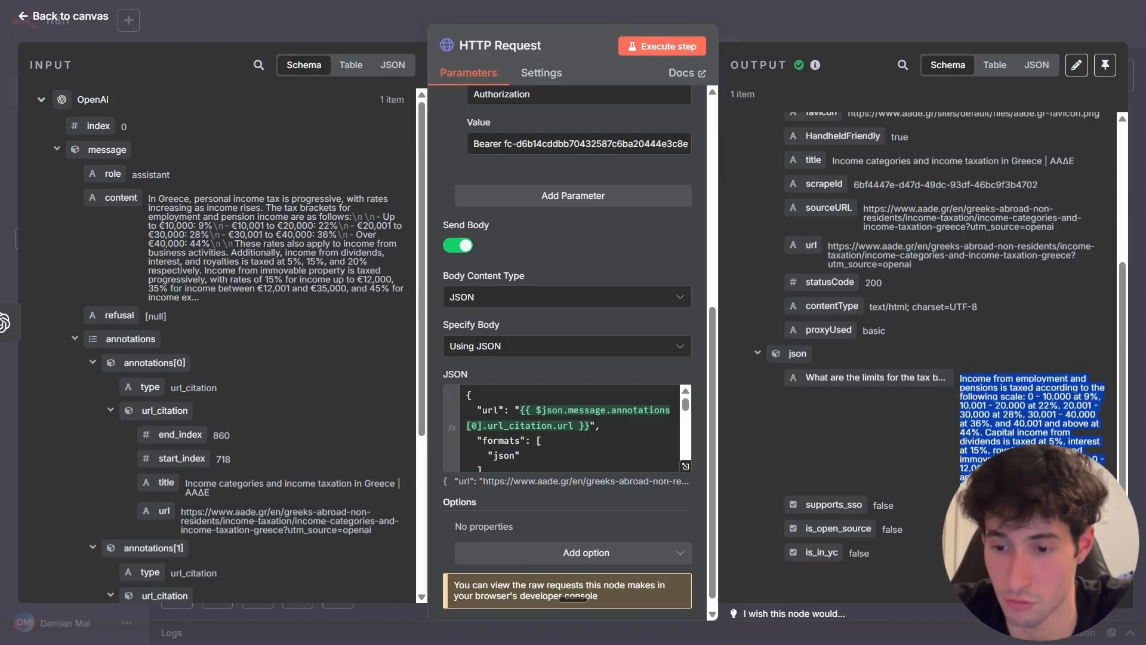
pyautogui.click(1027, 486)
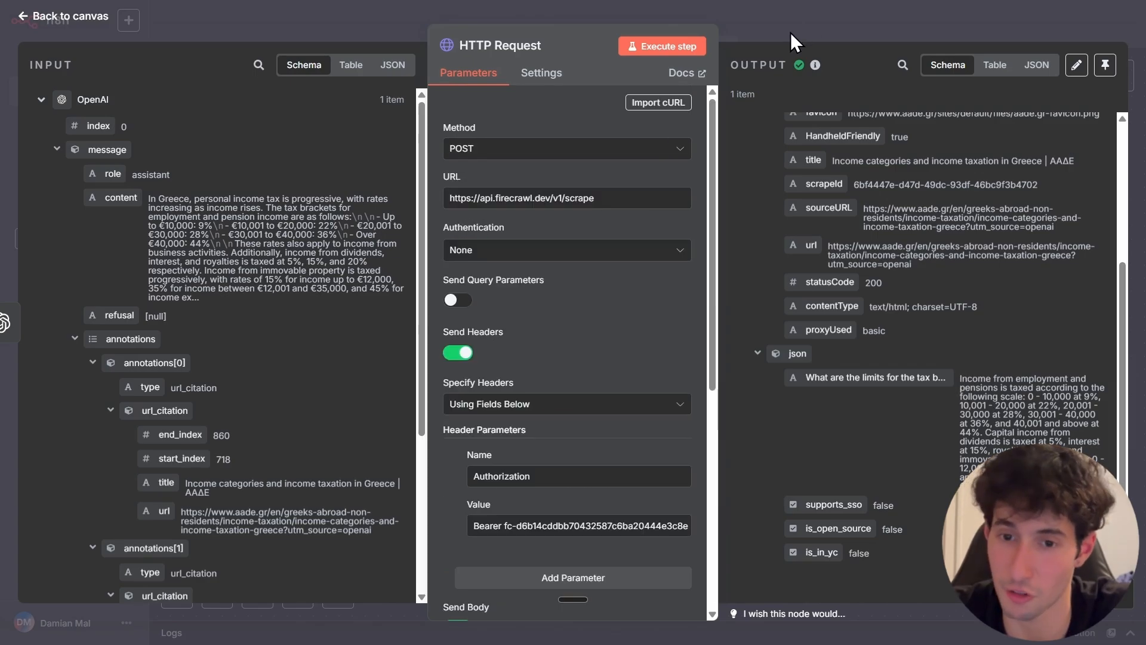
# Return to the canvas and add an Information Extractor node after the HTTP Request node
pyautogui.click(790, 33)
pyautogui.moveTo(952, 302); pyautogui.dragTo(872, 308)
pyautogui.scroll(-2, 541, 290)
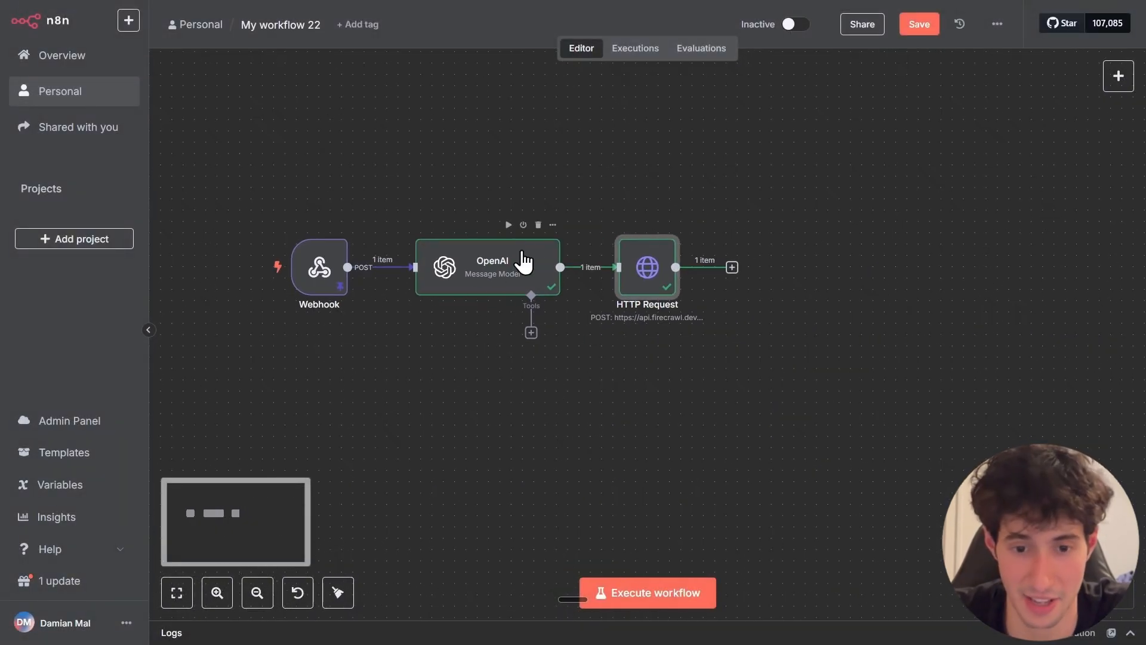
pyautogui.click(732, 268)
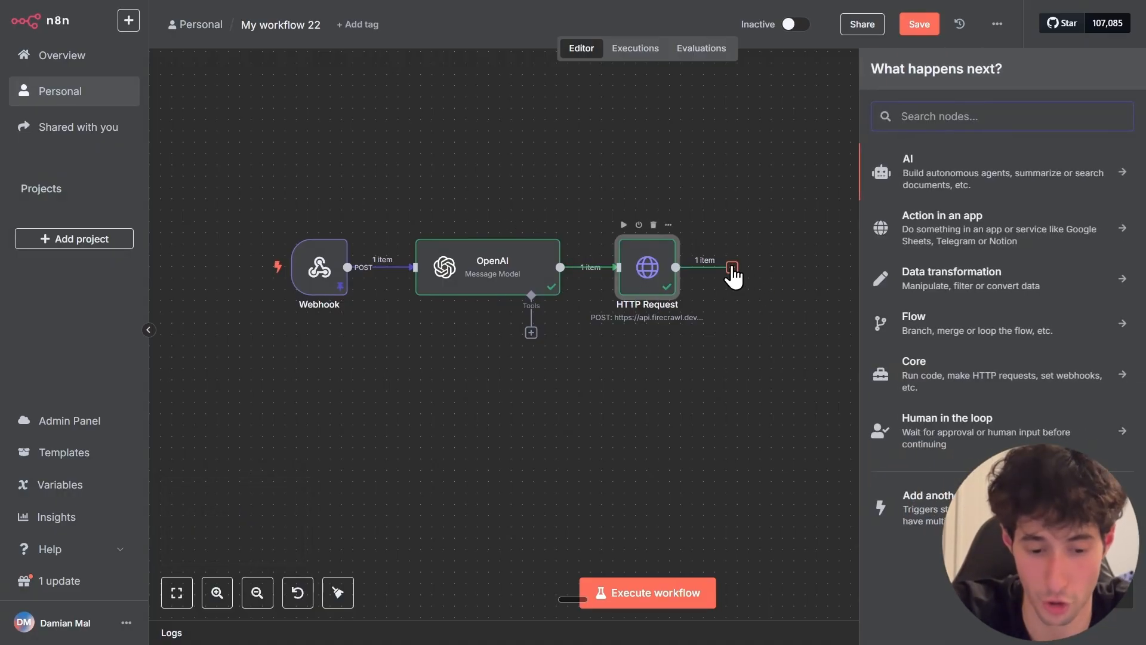
pyautogui.write('inf')
pyautogui.click(908, 342)
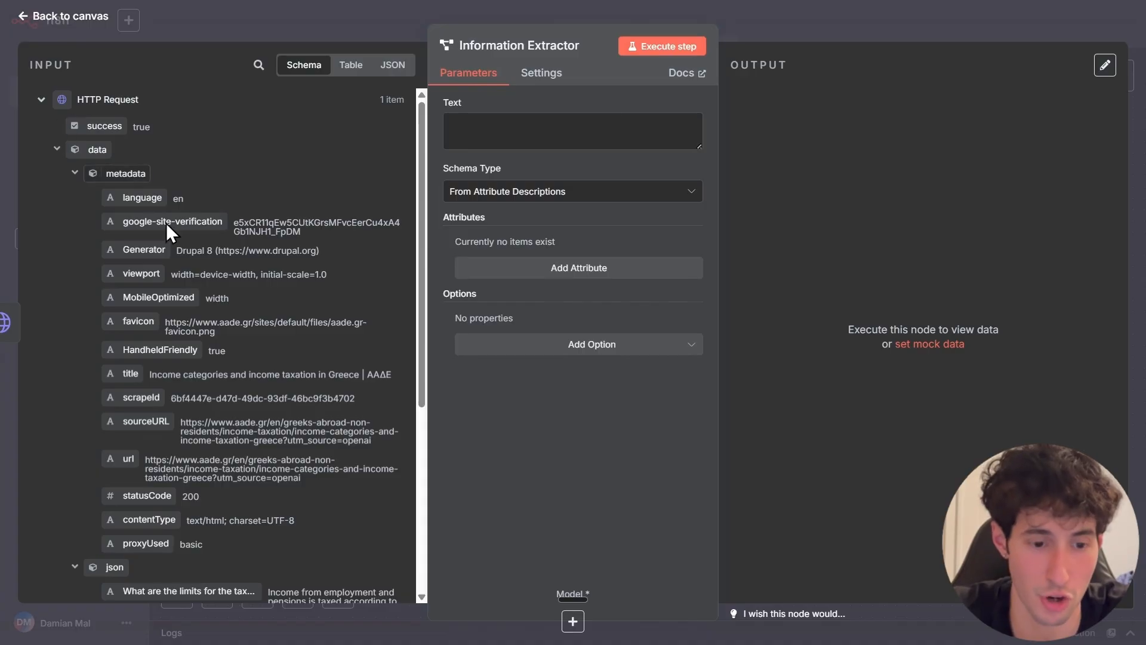
# Try mapping the HTTP Request's json answer to the tax bracket question into the Information Extractor's Text field
pyautogui.scroll(-5, 178, 276)
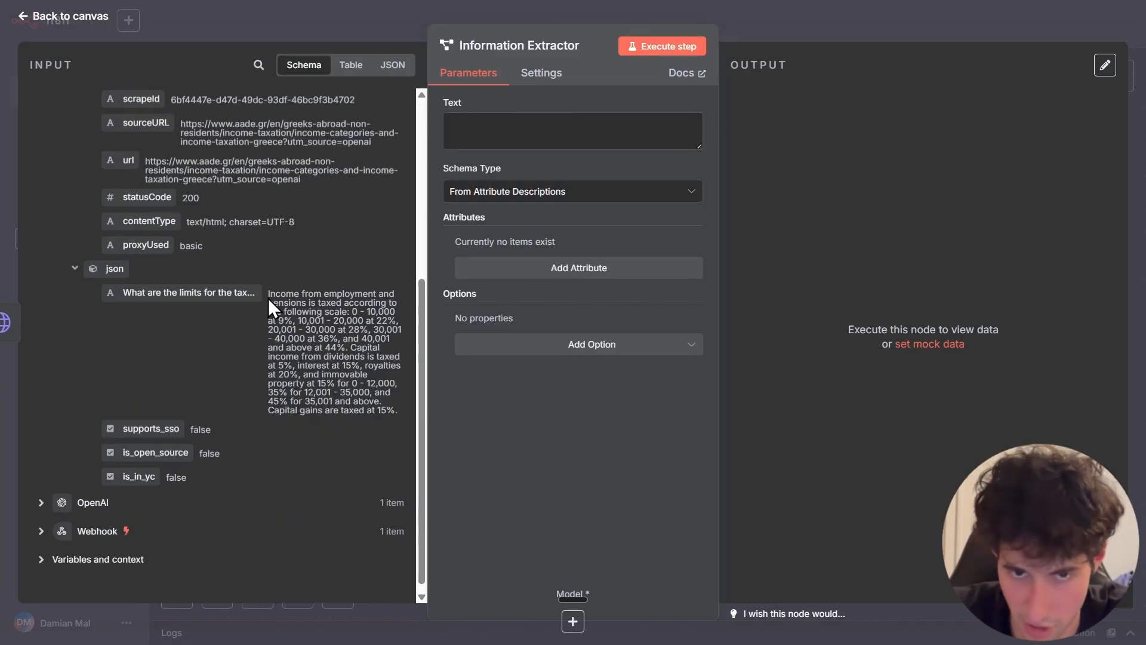
pyautogui.moveTo(268, 295); pyautogui.dragTo(411, 427)
pyautogui.click(370, 383)
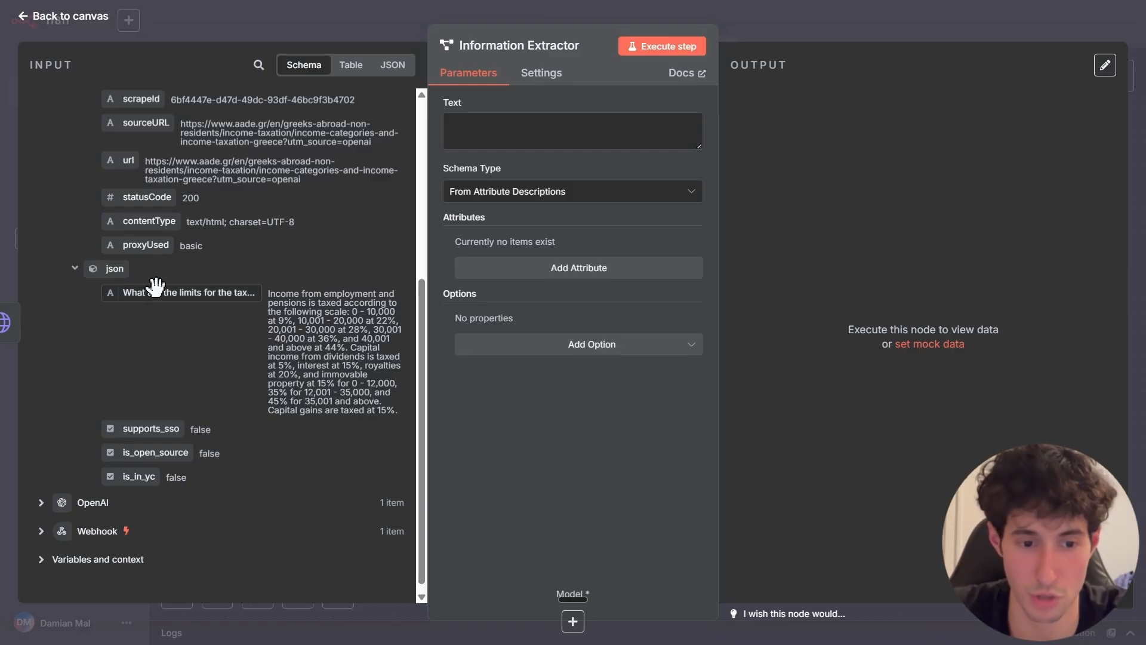
pyautogui.moveTo(154, 289); pyautogui.dragTo(486, 124)
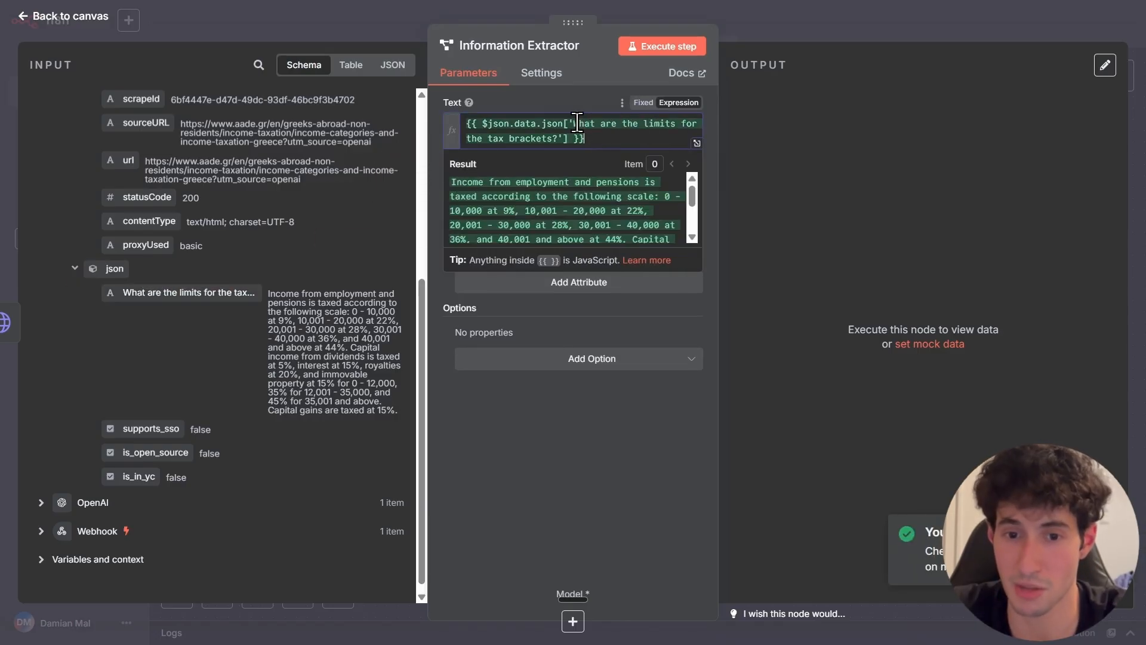
# Try replacing the hard-coded question in the Text expression with "What is the blood alcohol level"
pyautogui.moveTo(569, 124)
pyautogui.mouseDown()
pyautogui.moveTo(597, 126)
pyautogui.moveTo(556, 144)
pyautogui.mouseUp()
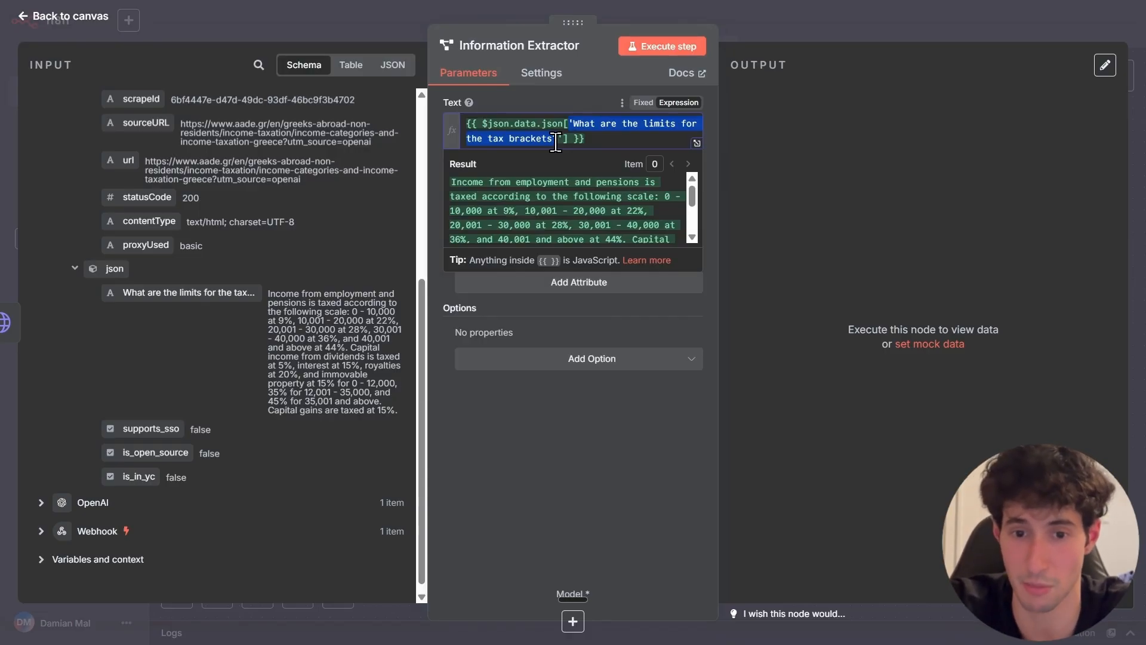
pyautogui.write('What is the blood alcohol level')
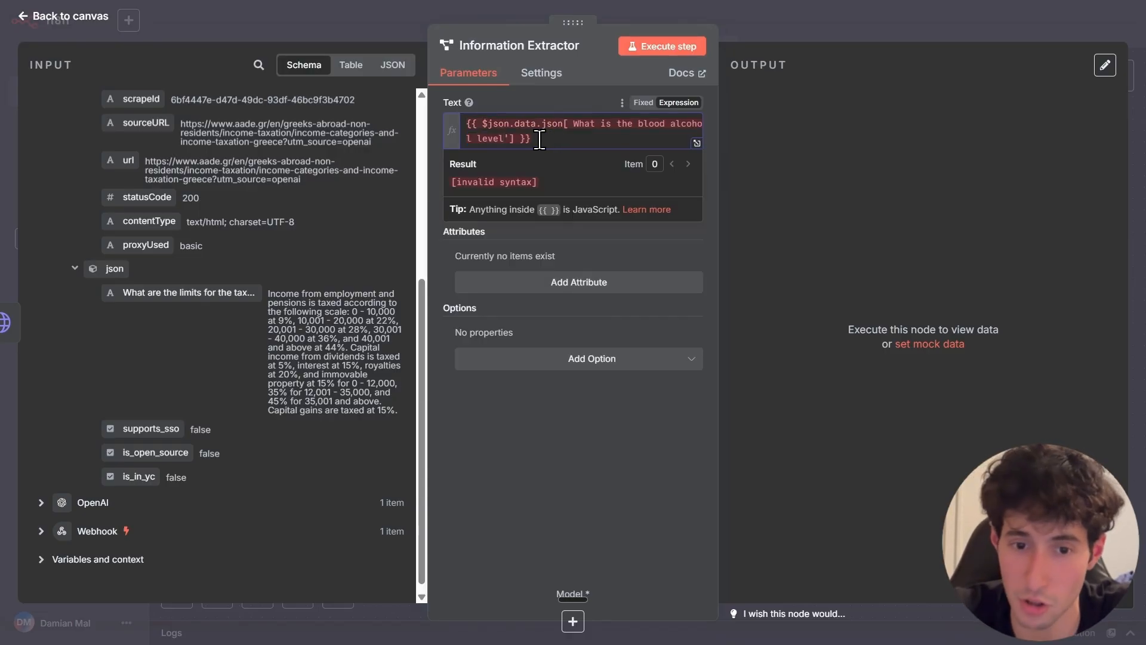
pyautogui.doubleClick(580, 125)
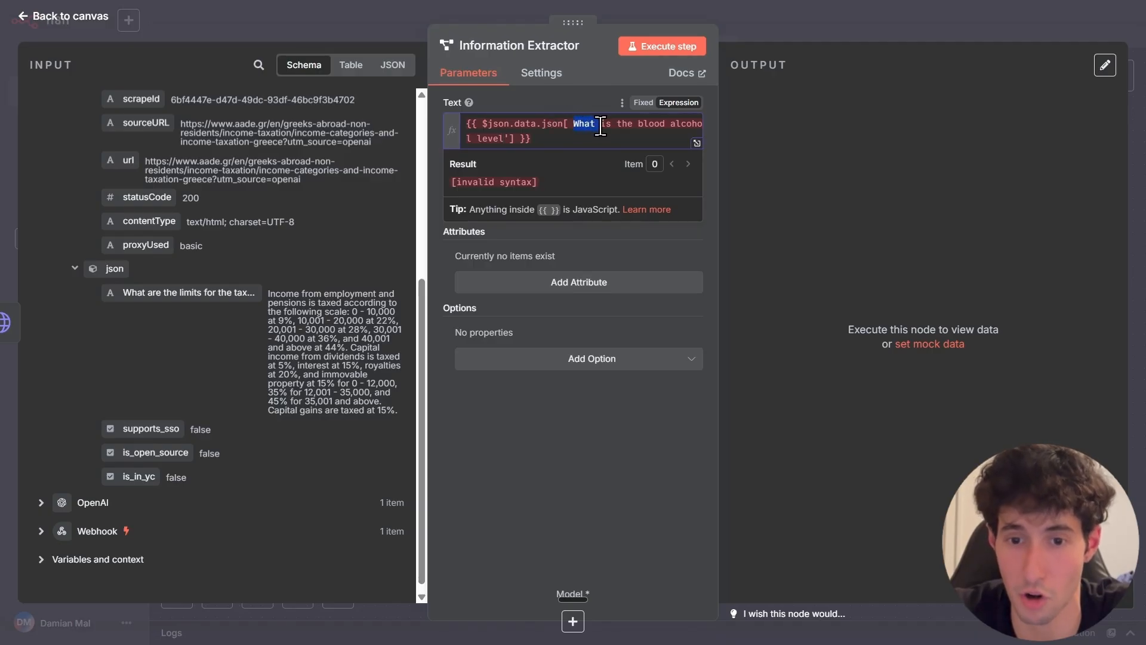
pyautogui.moveTo(600, 127); pyautogui.dragTo(506, 142)
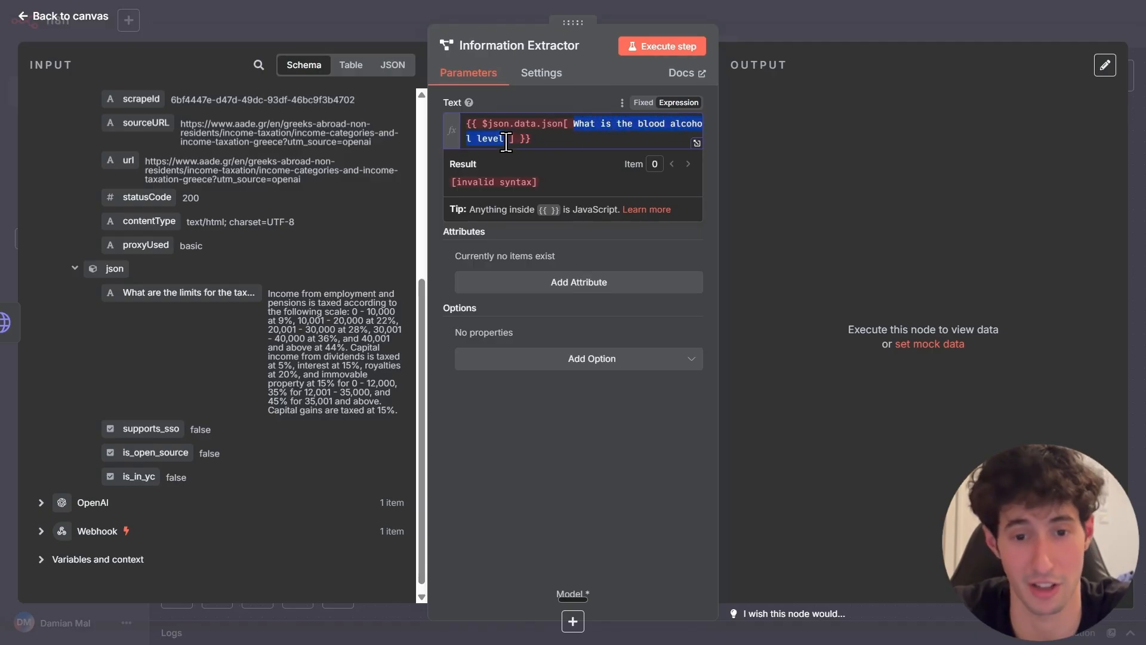
pyautogui.click(506, 142)
# Replace the Text expression with "My question is this:" plus the Webhook body's question, followed by "Extract the answer to my question and only that."
pyautogui.moveTo(187, 291); pyautogui.dragTo(460, 123)
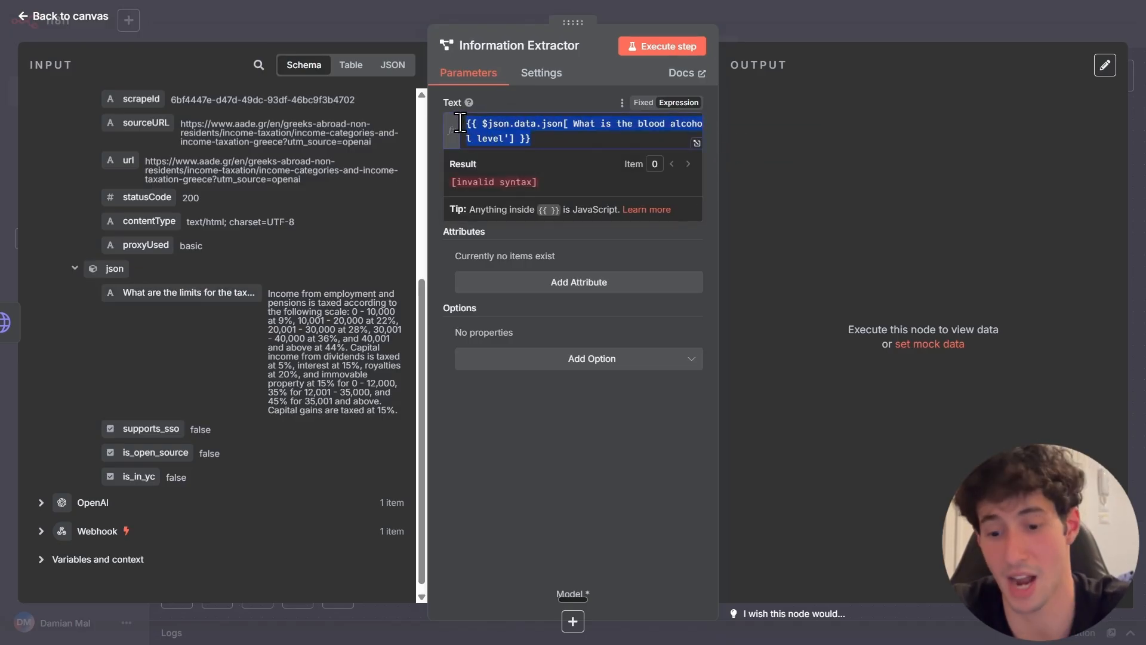
pyautogui.press('BackSpace')
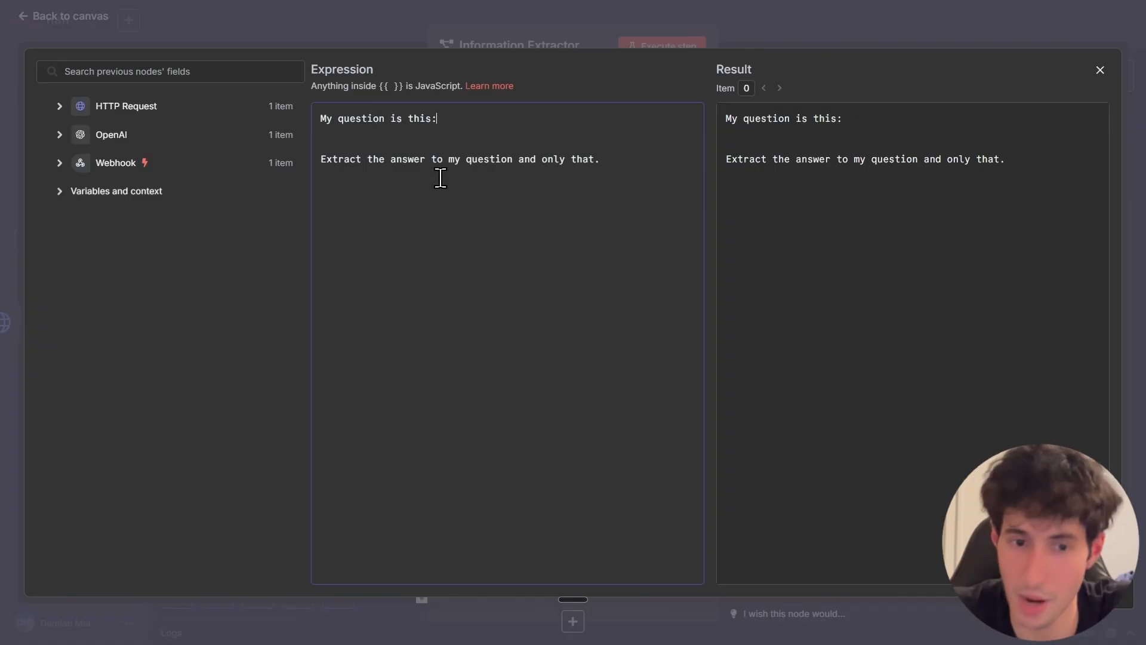
pyautogui.click(60, 164)
pyautogui.scroll(-15, 149, 388)
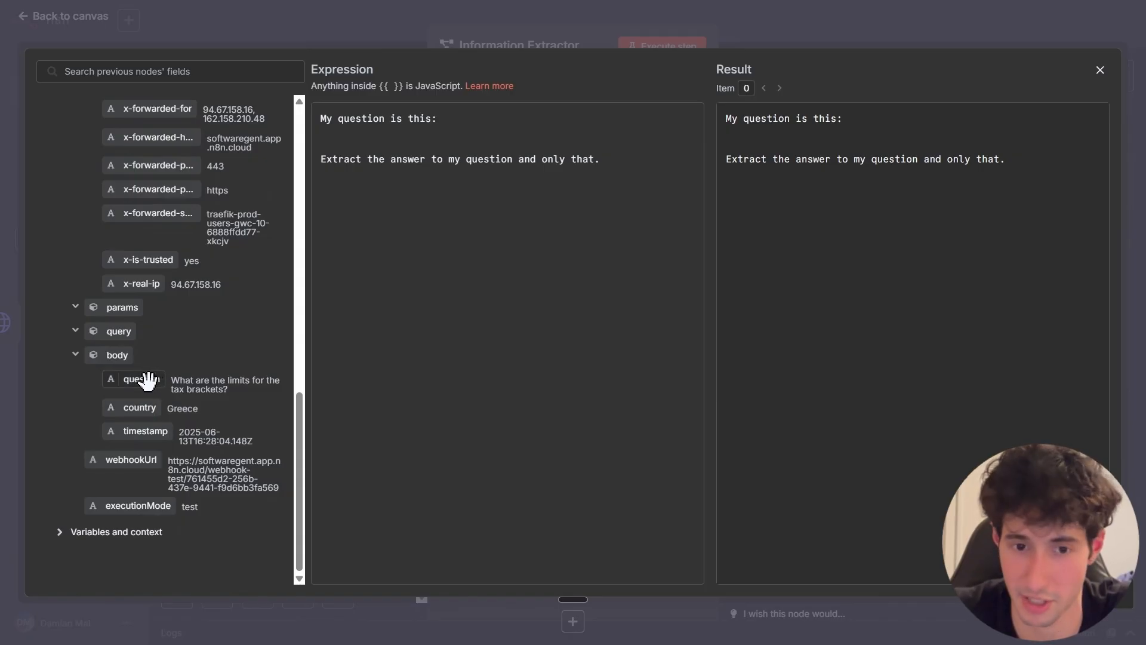
pyautogui.moveTo(144, 379); pyautogui.dragTo(453, 122)
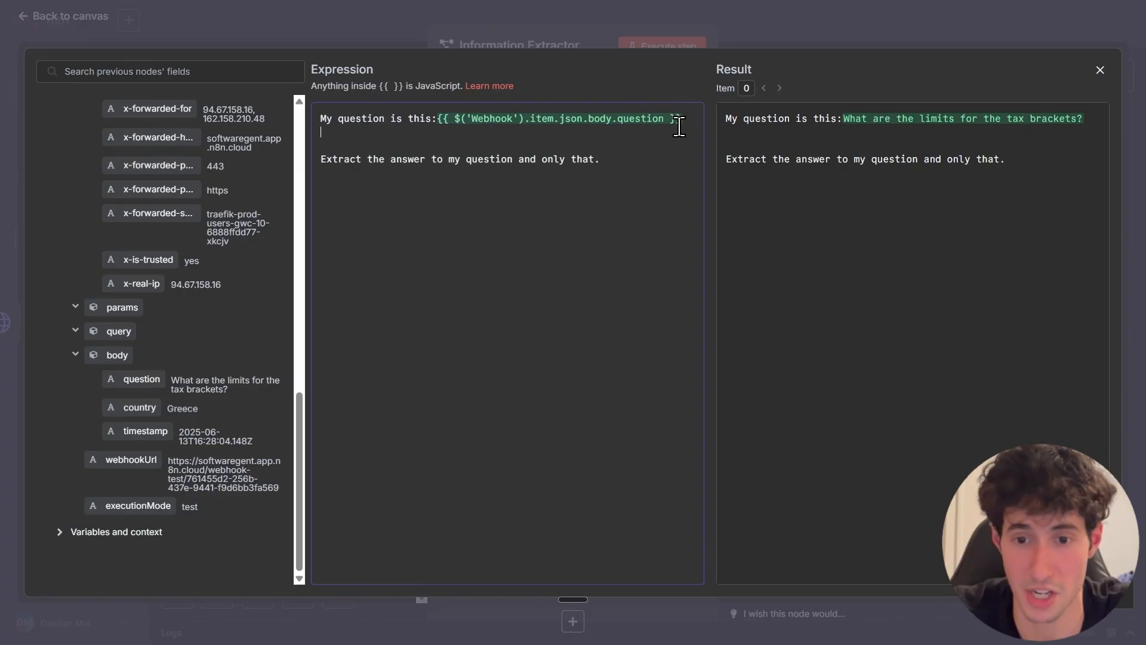
# Add the line "The answer is inside this:" to the Text expression and map the HTTP Request's whole json object after it
pyautogui.click(355, 148)
pyautogui.write('The answer is inside this:')
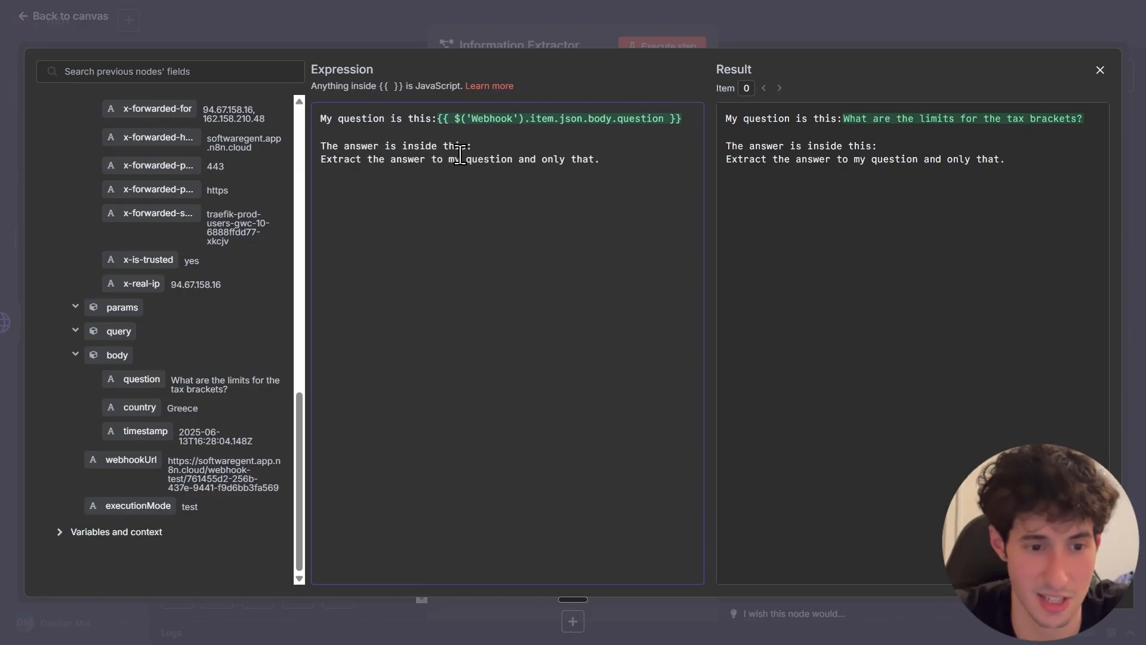
pyautogui.scroll(15, 193, 299)
pyautogui.click(75, 107)
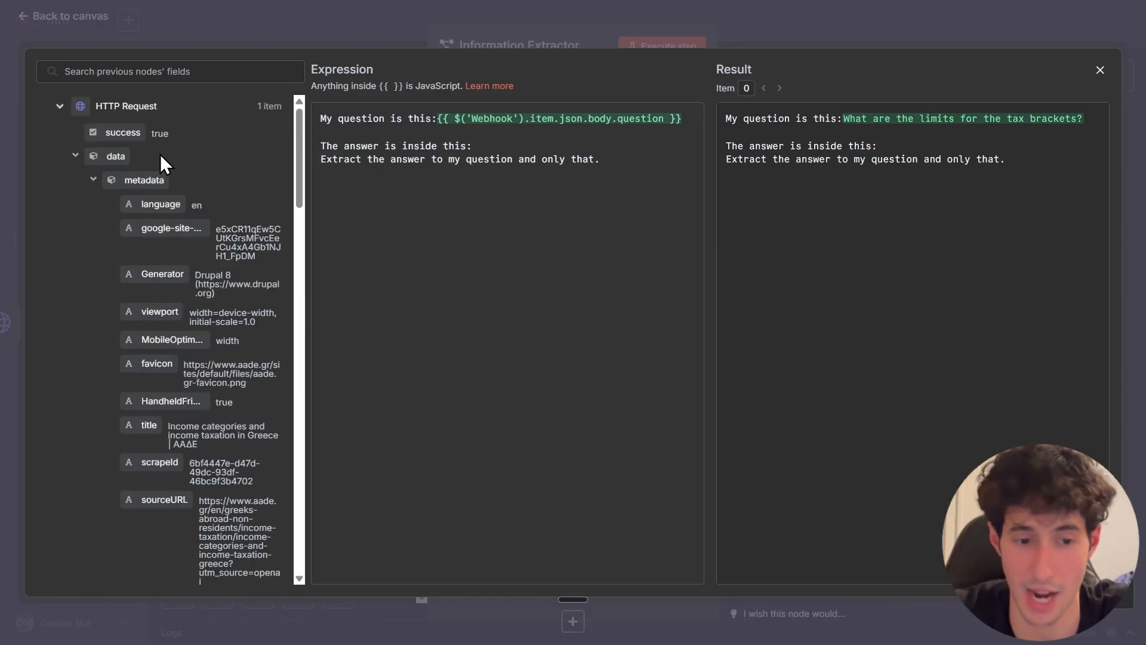
pyautogui.scroll(-6, 155, 263)
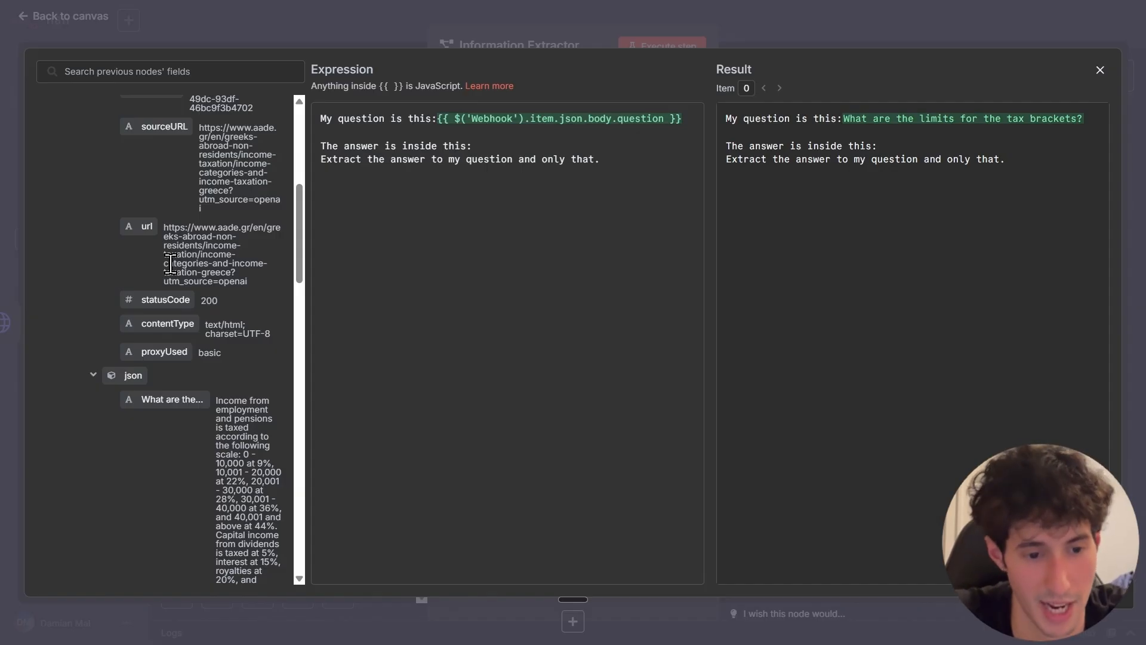
pyautogui.scroll(-2, 171, 264)
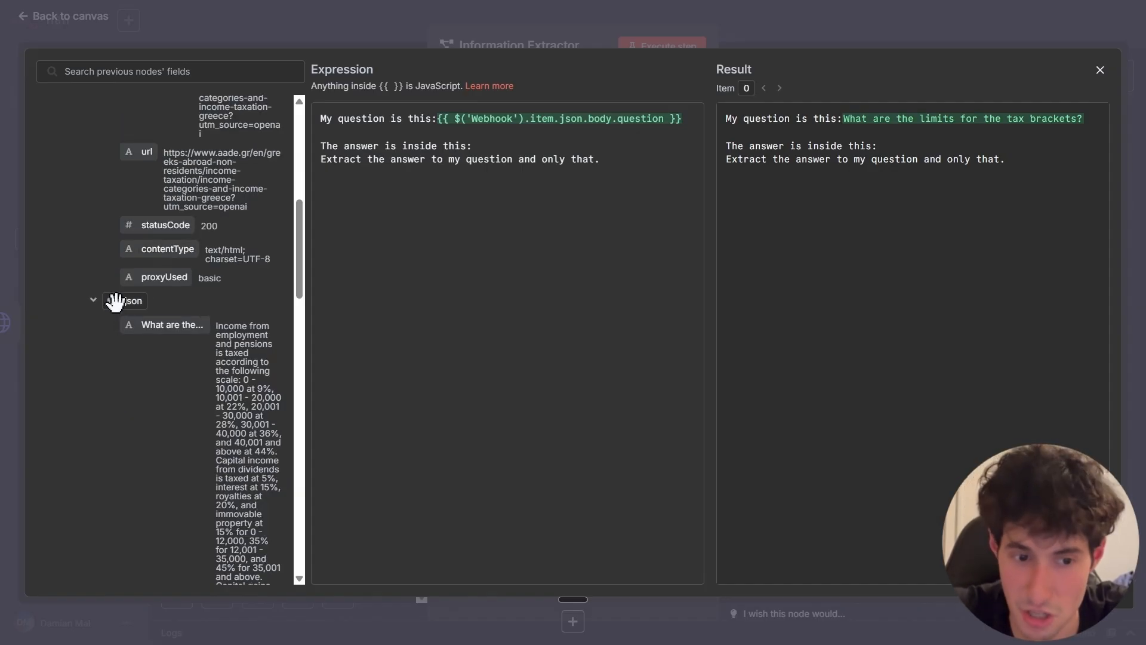
pyautogui.moveTo(115, 301); pyautogui.dragTo(489, 145)
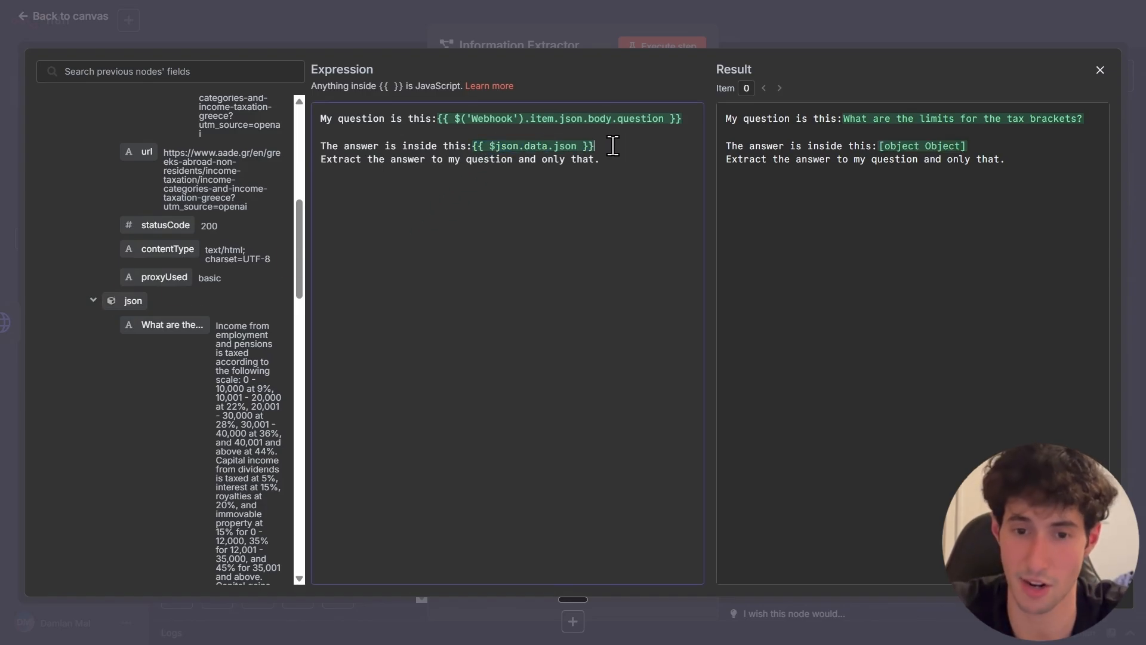
# Examine the {{ $json.data.json }} mapping against the question key and scraped answer under json, and close the expression editor
pyautogui.moveTo(611, 146); pyautogui.dragTo(473, 146)
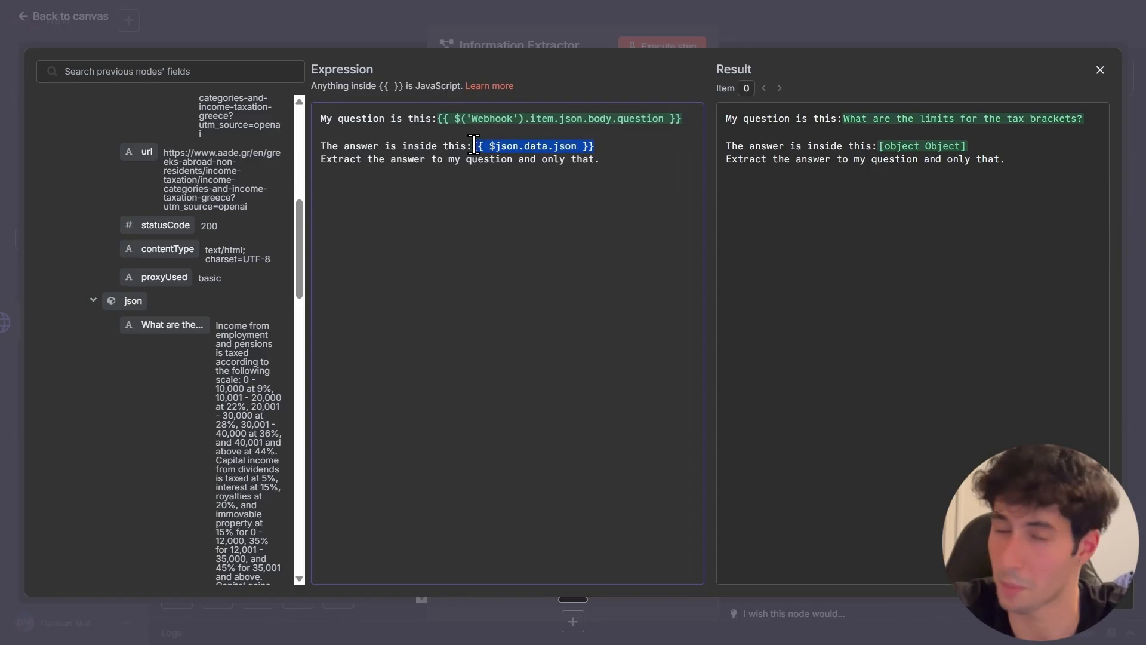
pyautogui.click(597, 145)
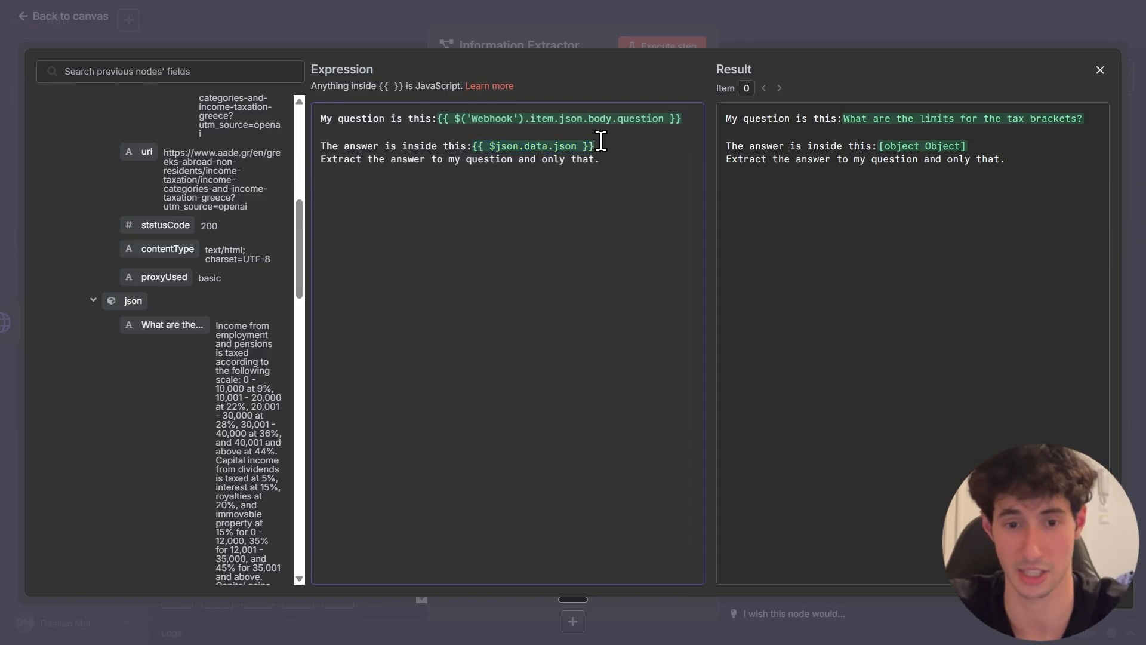
pyautogui.moveTo(601, 146); pyautogui.dragTo(473, 145)
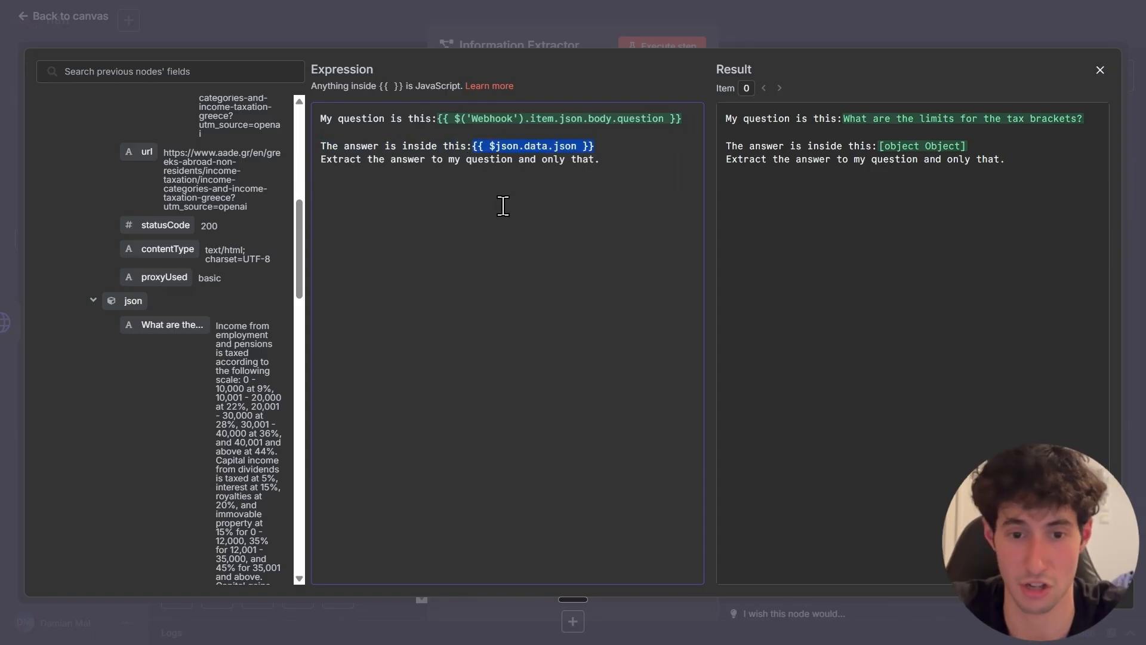
pyautogui.scroll(-4, 161, 352)
pyautogui.scroll(4, 179, 334)
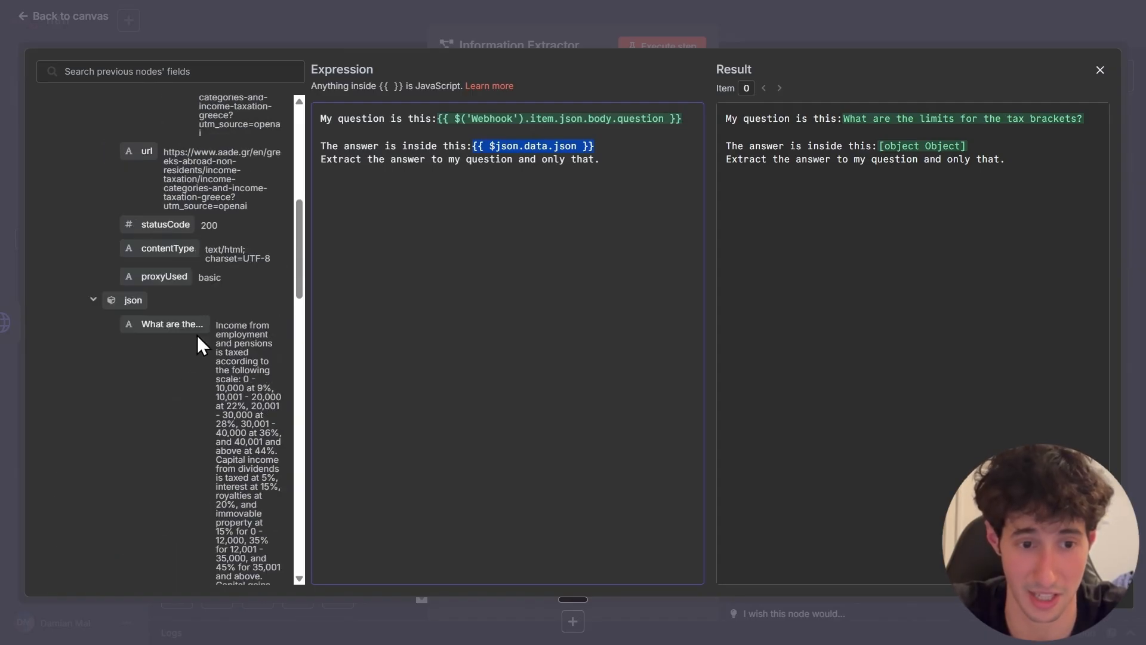
pyautogui.click(604, 145)
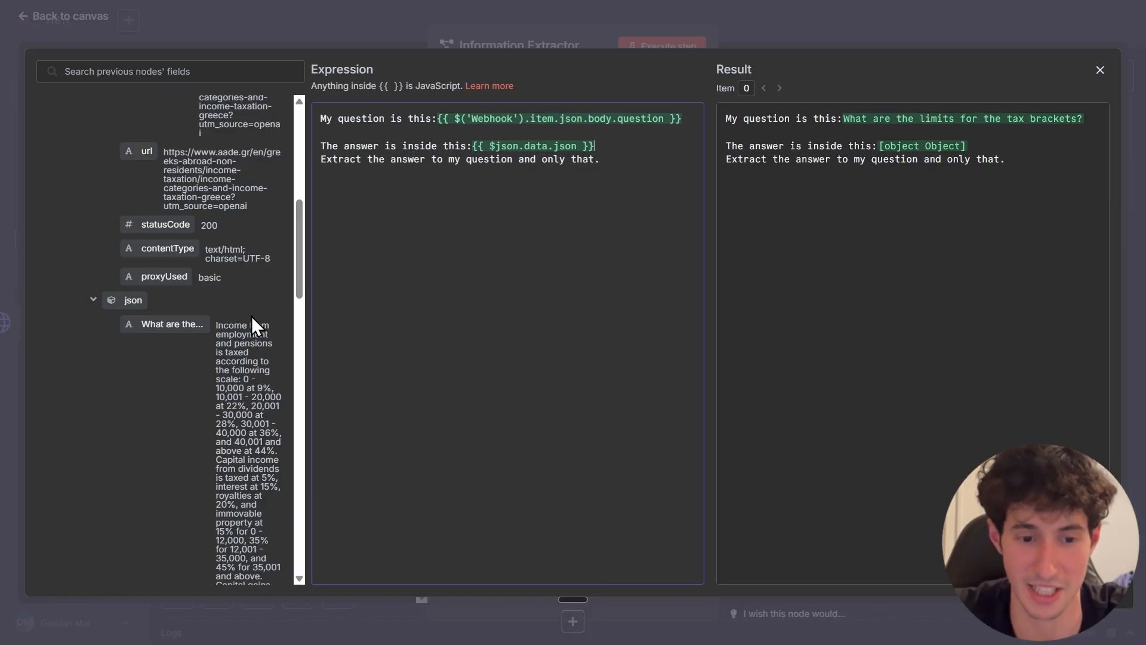
pyautogui.scroll(-5, 252, 322)
pyautogui.scroll(5, 210, 238)
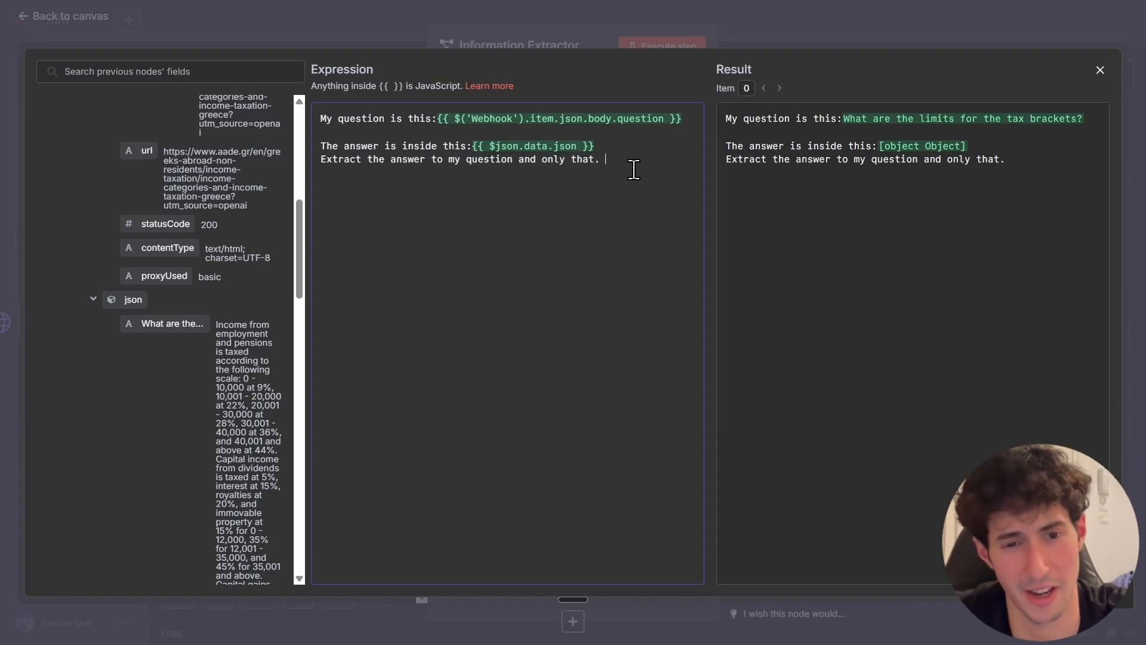
pyautogui.click(597, 36)
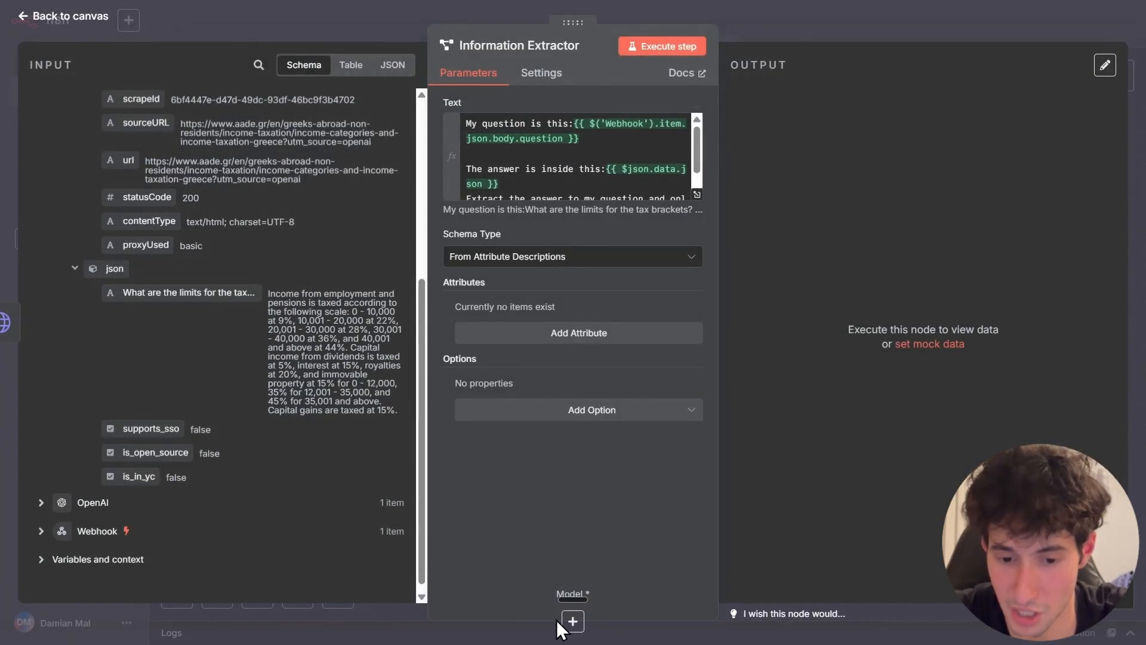
# Attach an OpenAI Chat Model to the Information Extractor, keeping gpt-4o-mini as its model
pyautogui.click(572, 621)
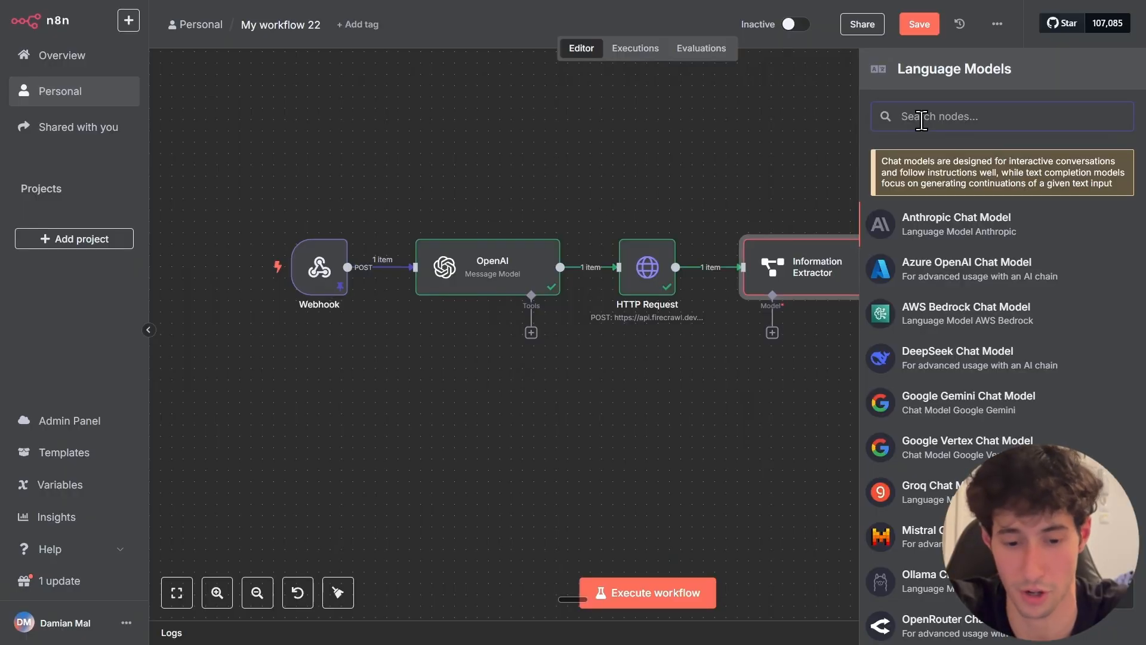
pyautogui.write('open')
pyautogui.click(926, 173)
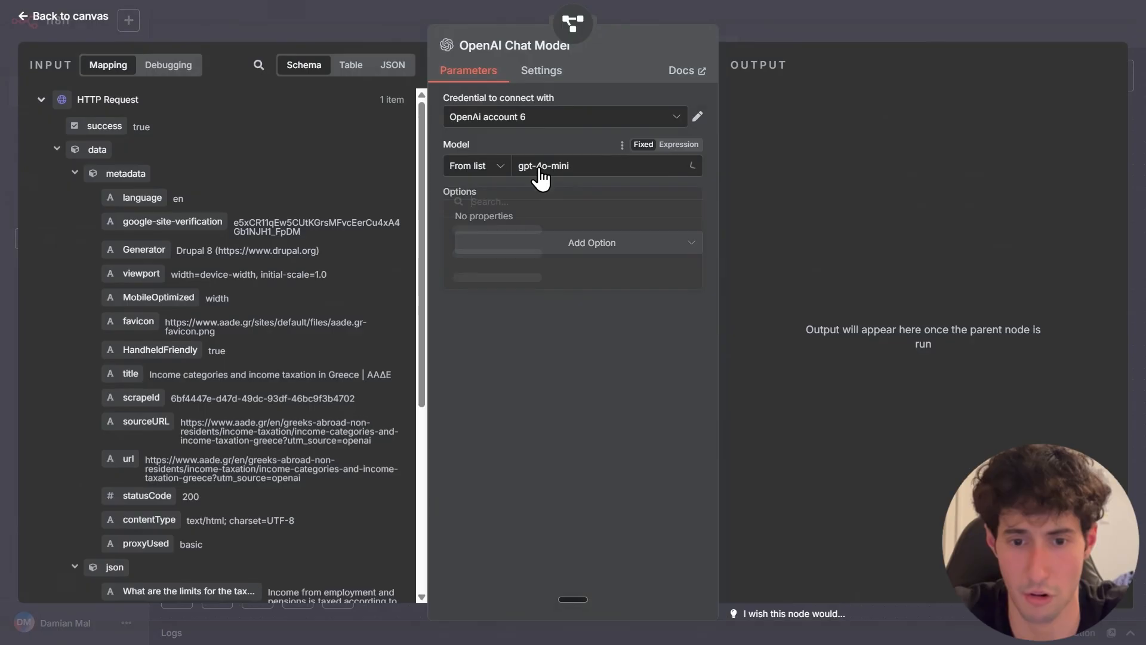
pyautogui.click(539, 173)
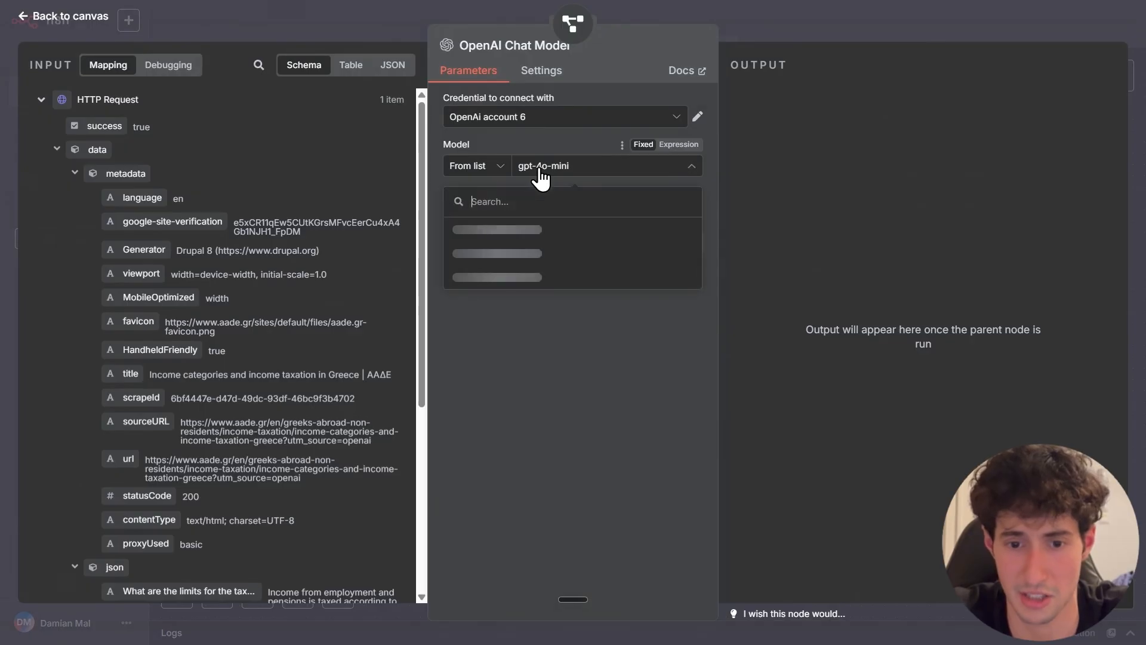
pyautogui.click(604, 423)
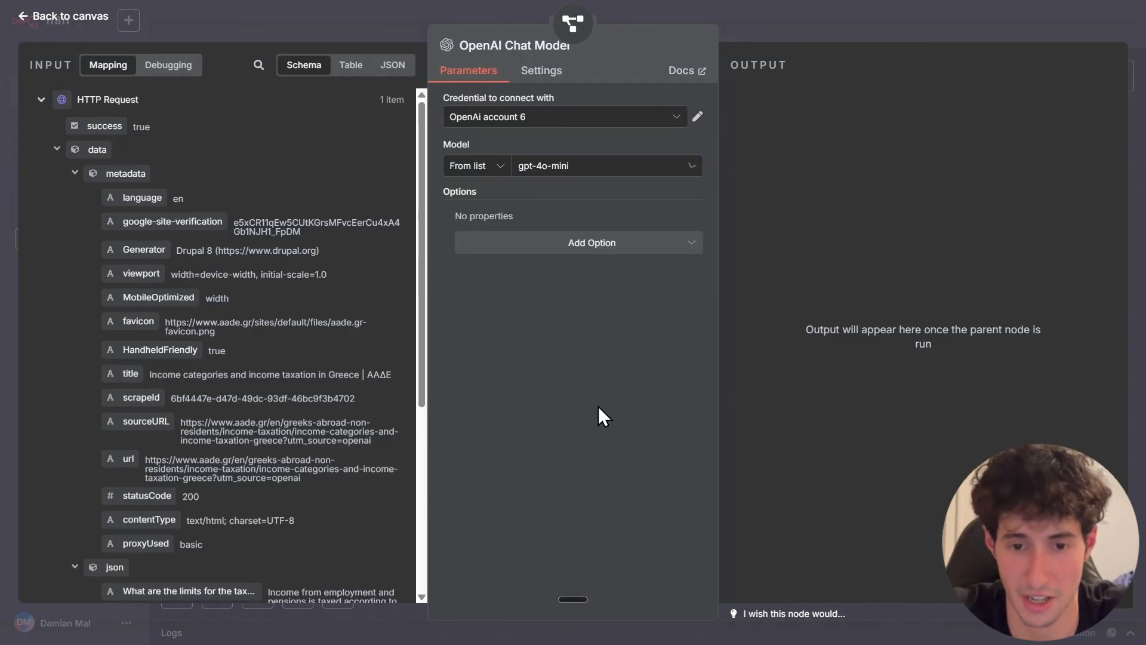
pyautogui.click(774, 35)
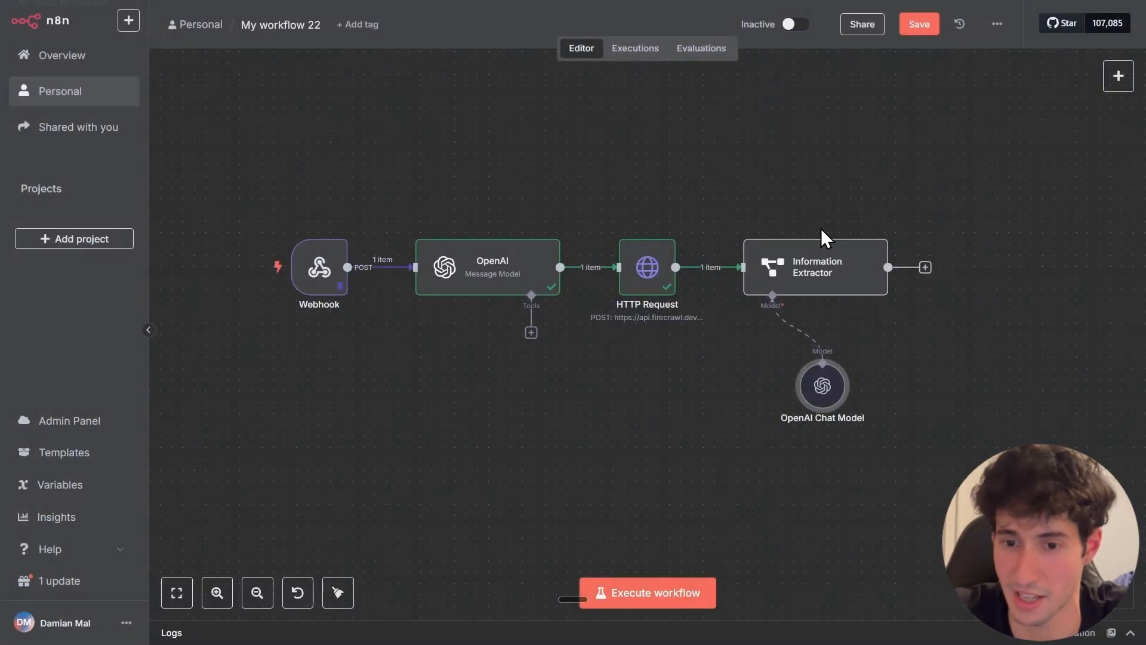
# Add a String attribute named "Answer" to the Information Extractor with the description "Extract the answer to my question."
pyautogui.doubleClick(823, 268)
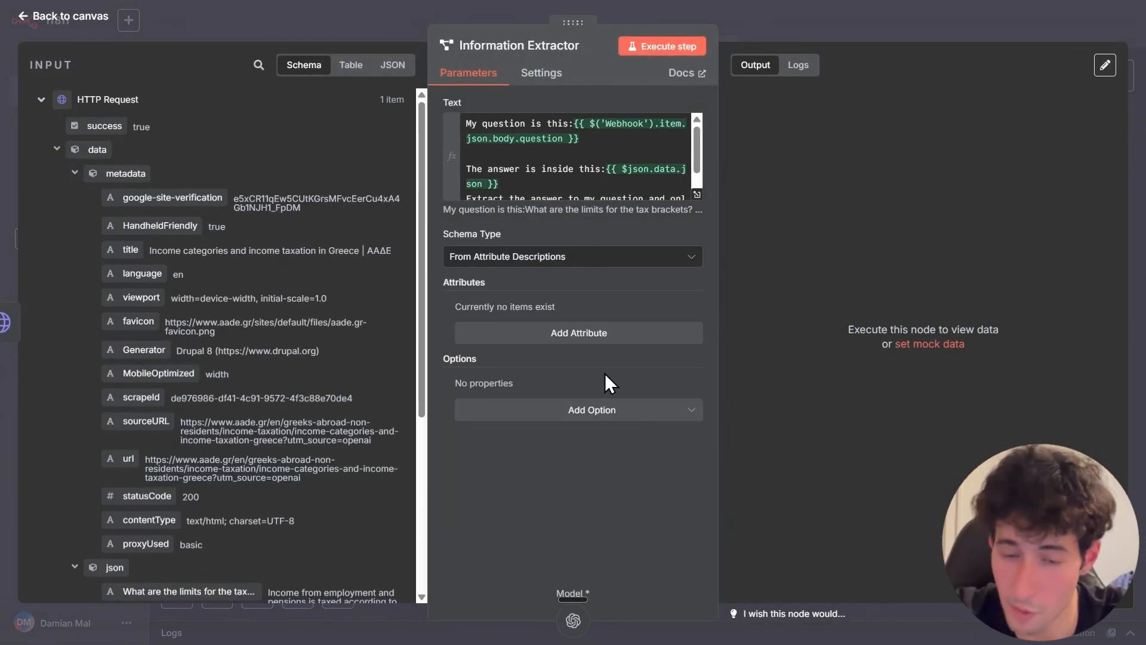
pyautogui.click(560, 340)
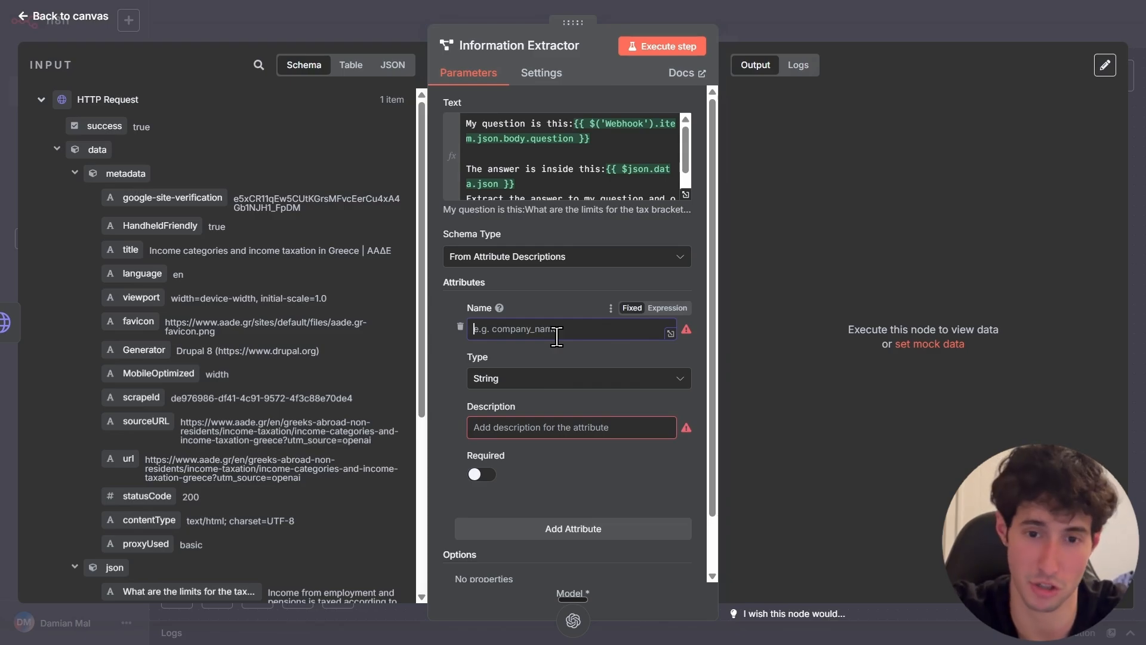
pyautogui.write('Answer')
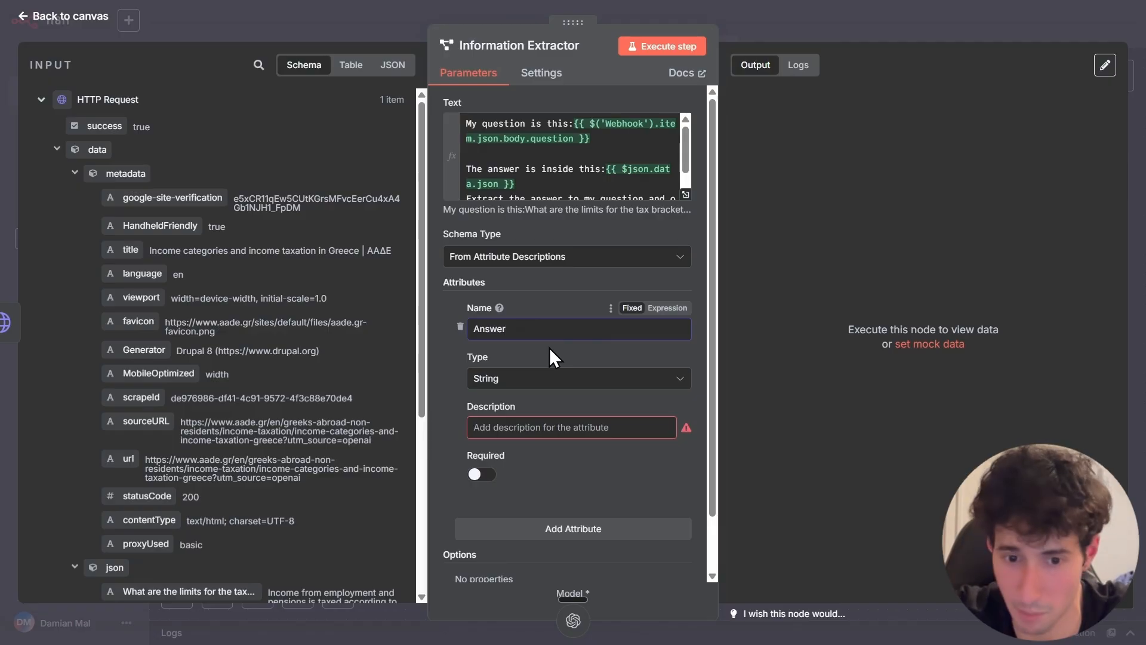
pyautogui.click(474, 435)
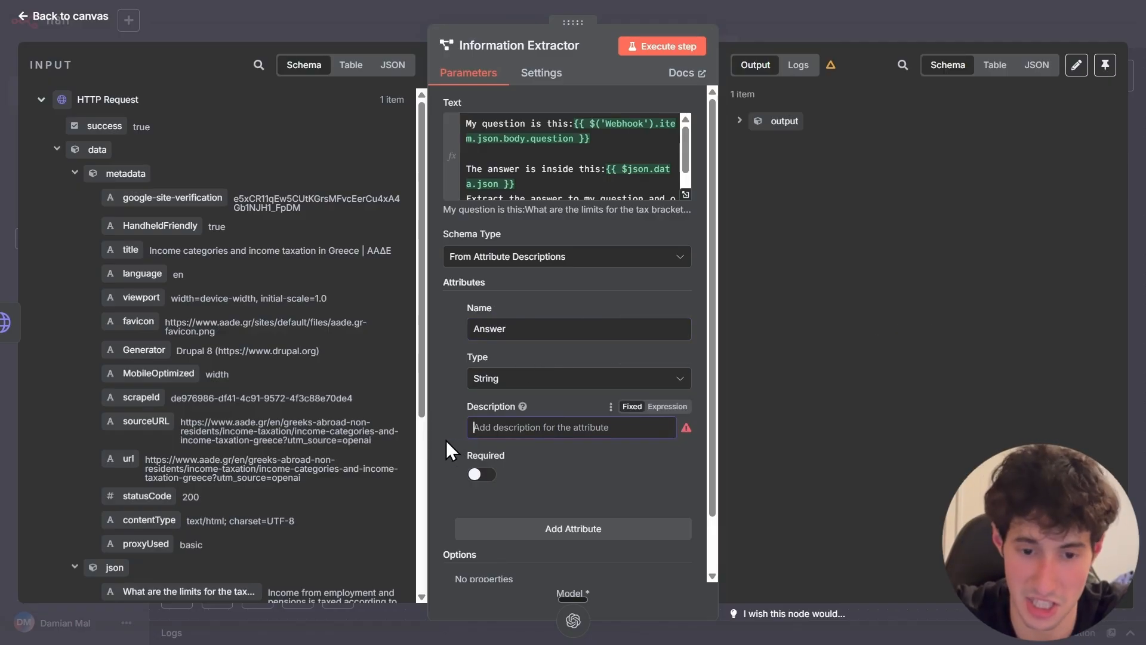
pyautogui.write('Extract the answer to my question.')
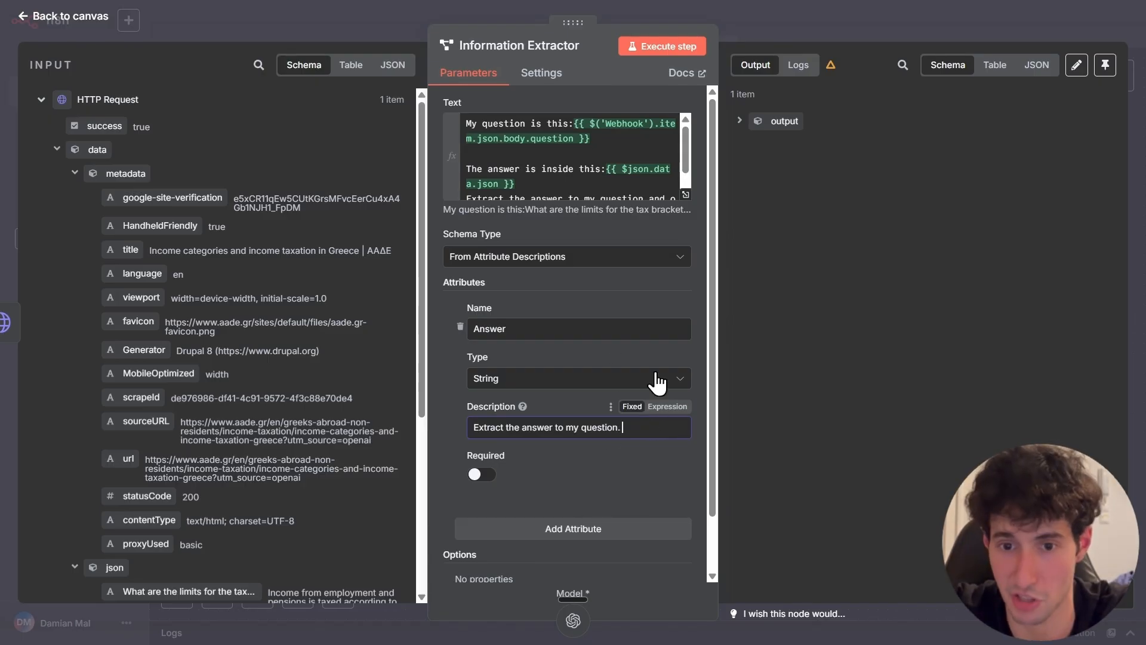
# Execute the Information Extractor, compare its Answer output with the scraped json answer, and return to the canvas
pyautogui.click(680, 42)
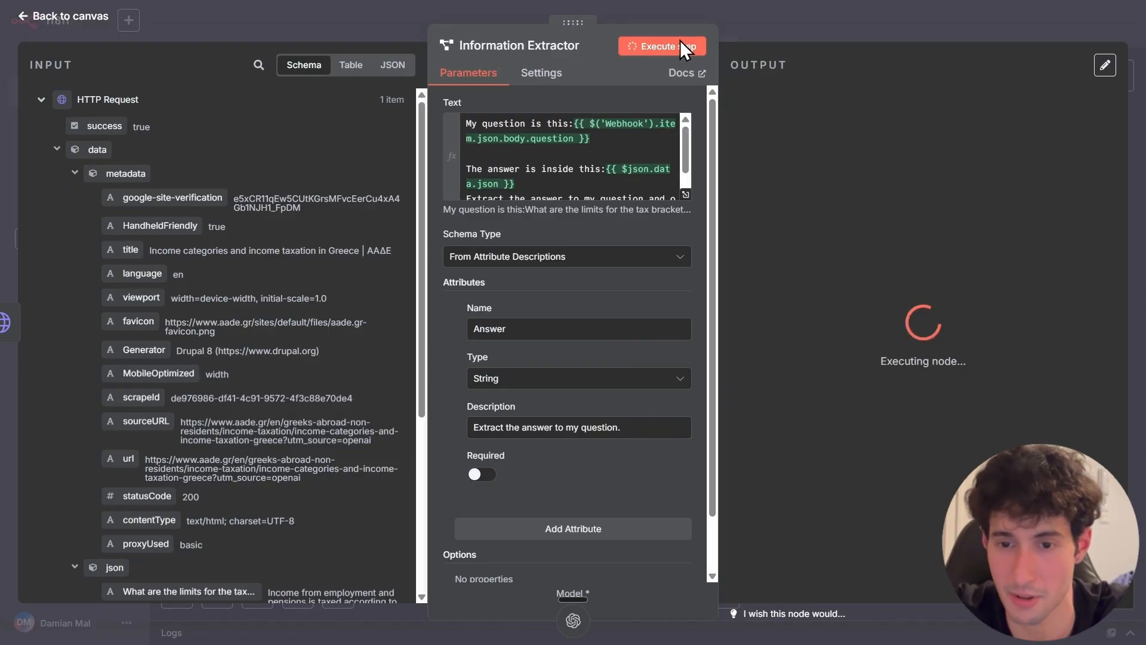
pyautogui.moveTo(831, 146); pyautogui.dragTo(1036, 184)
pyautogui.scroll(10, 326, 320)
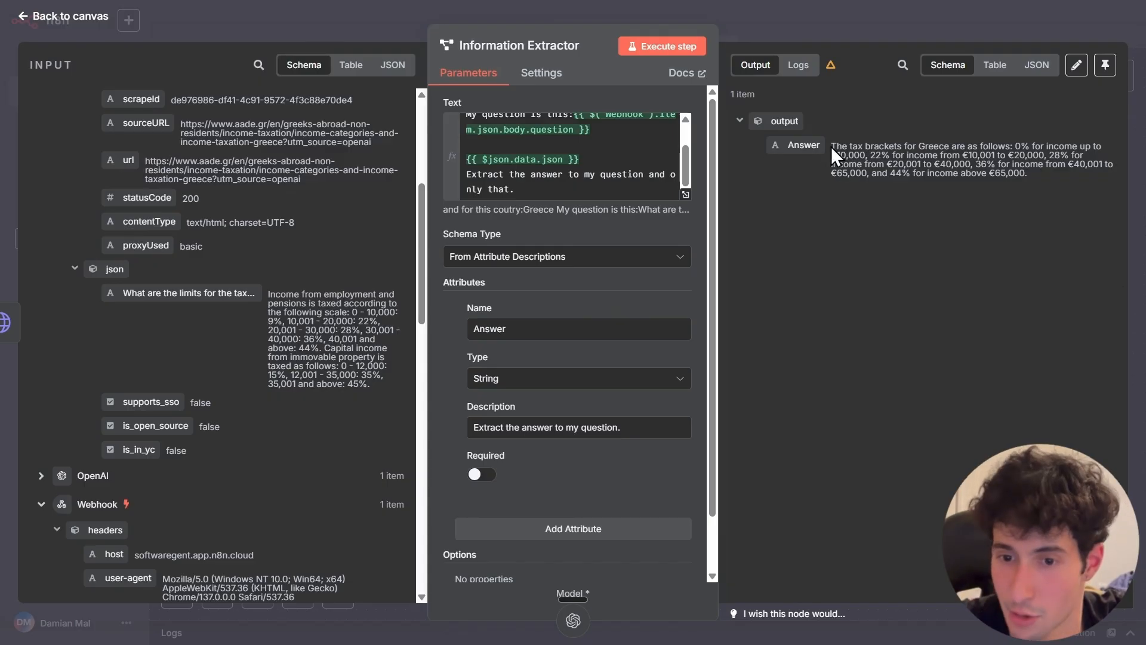
pyautogui.moveTo(832, 147); pyautogui.dragTo(1041, 185)
pyautogui.click(1041, 184)
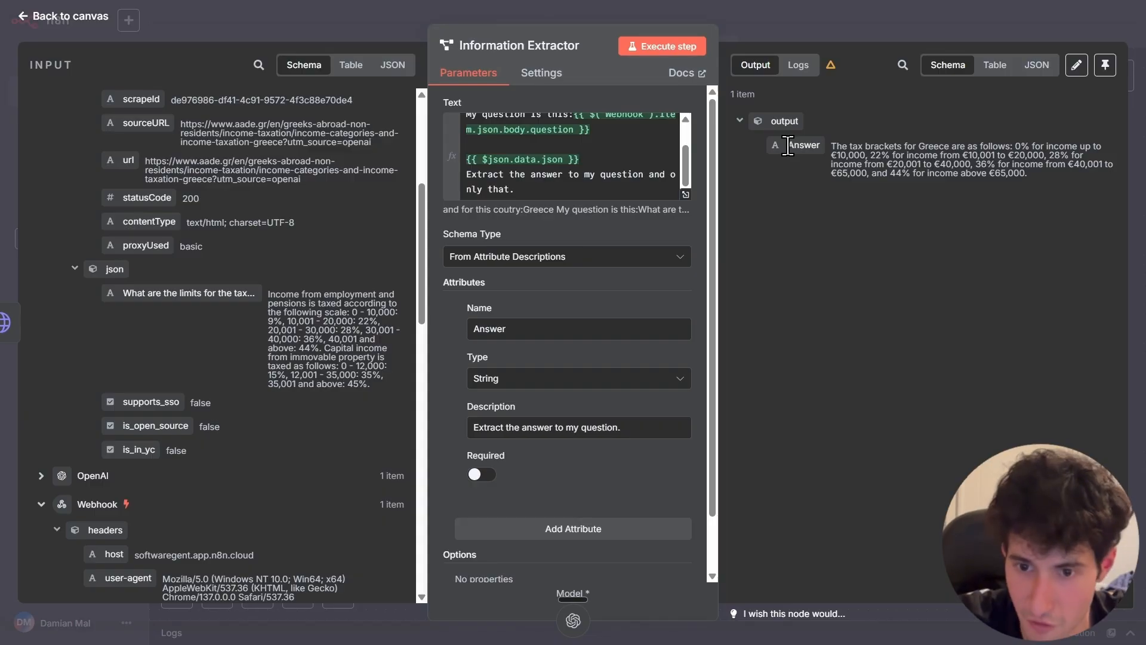
pyautogui.moveTo(792, 151); pyautogui.dragTo(802, 148)
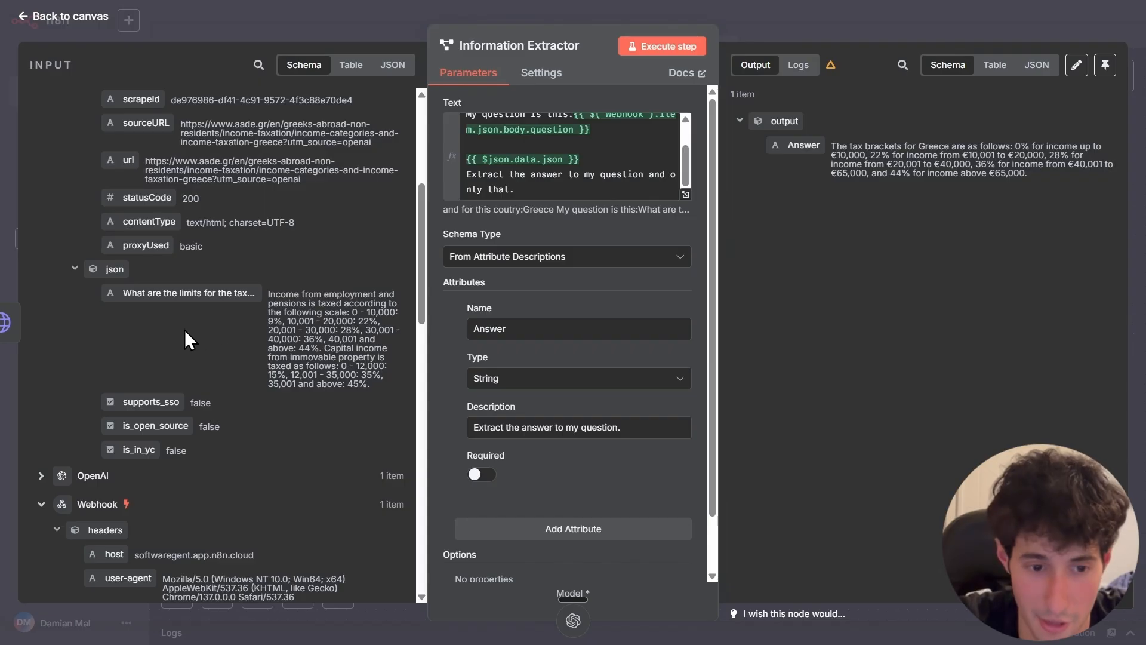
pyautogui.moveTo(788, 141); pyautogui.dragTo(1048, 173)
pyautogui.click(1048, 169)
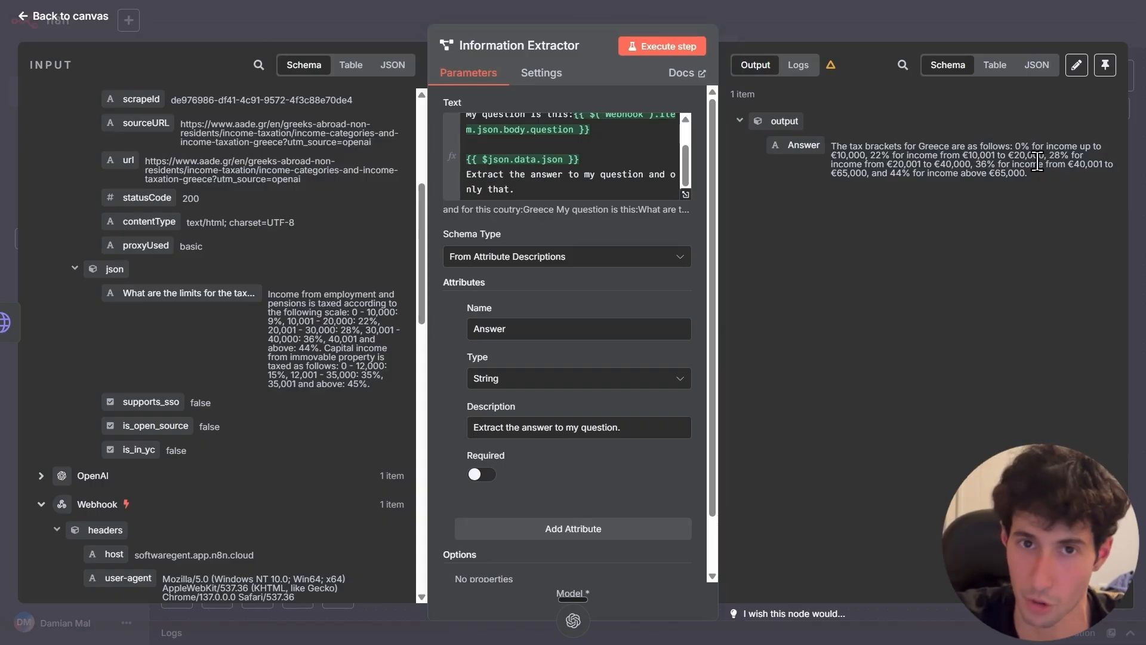
pyautogui.click(823, 30)
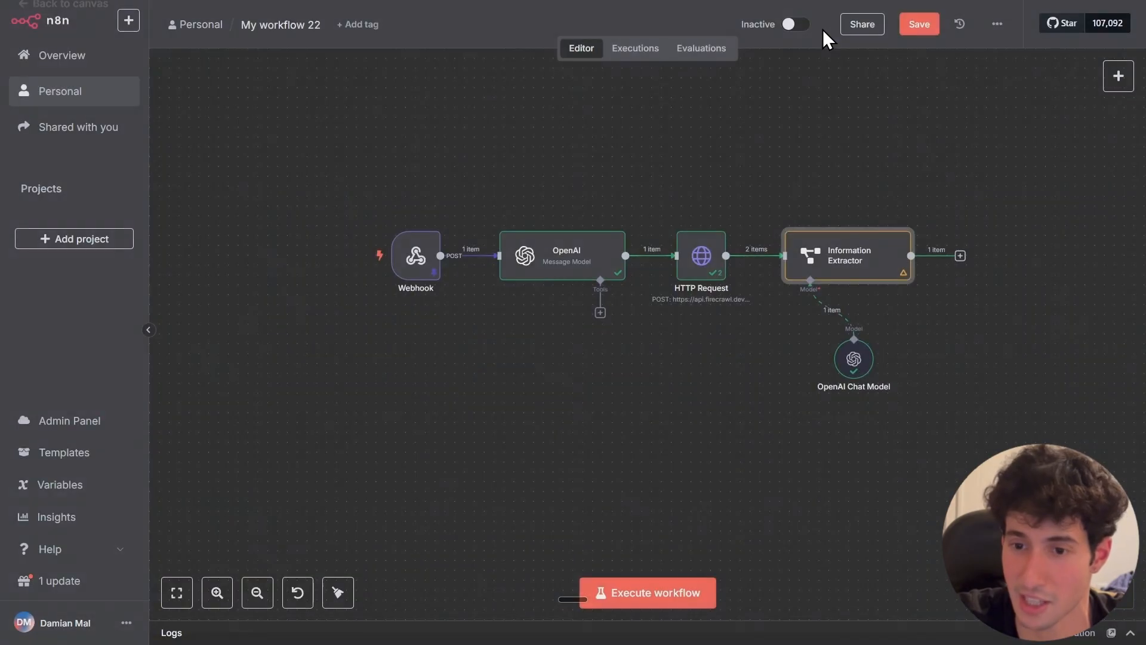
# Add a Respond to Webhook node after the Information Extractor
pyautogui.hscroll(3, 969, 181)
pyautogui.click(869, 254)
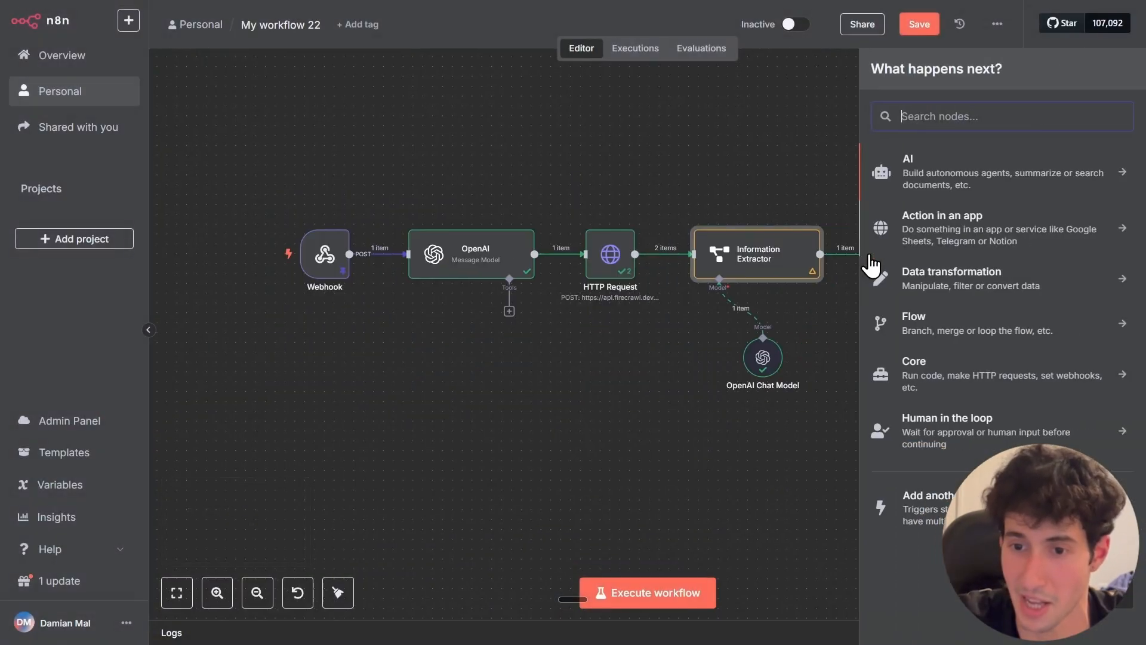
pyautogui.write('webh')
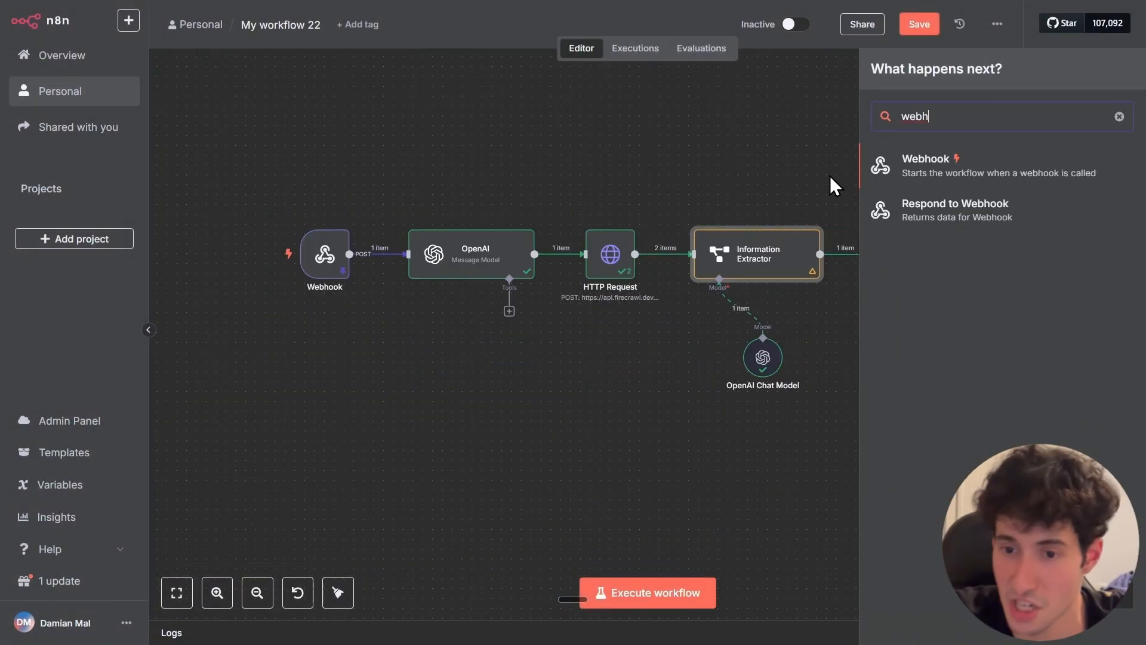
pyautogui.click(940, 225)
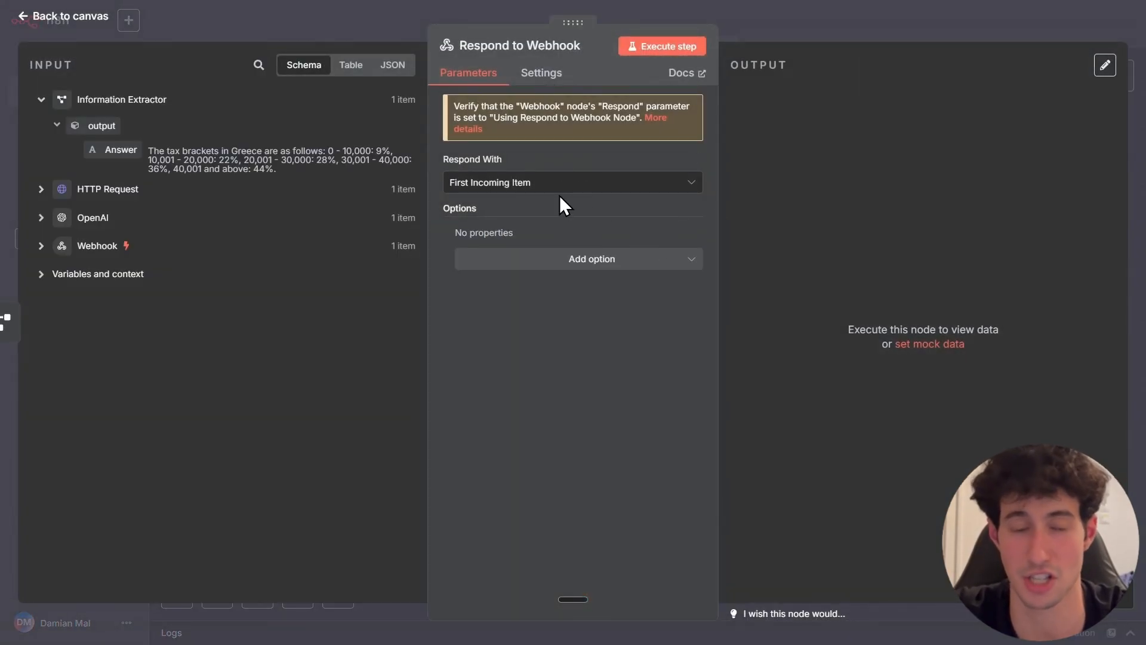
# Set the Respond to Webhook node to respond with Text
pyautogui.moveTo(150, 151); pyautogui.dragTo(289, 164)
pyautogui.click(284, 170)
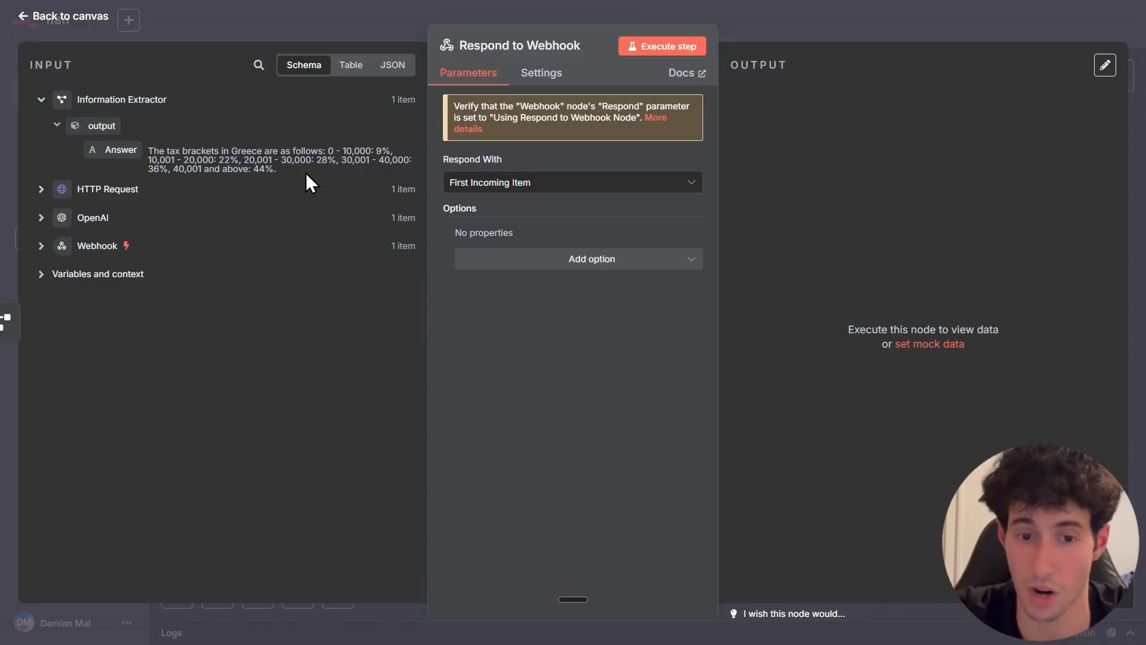
pyautogui.click(577, 190)
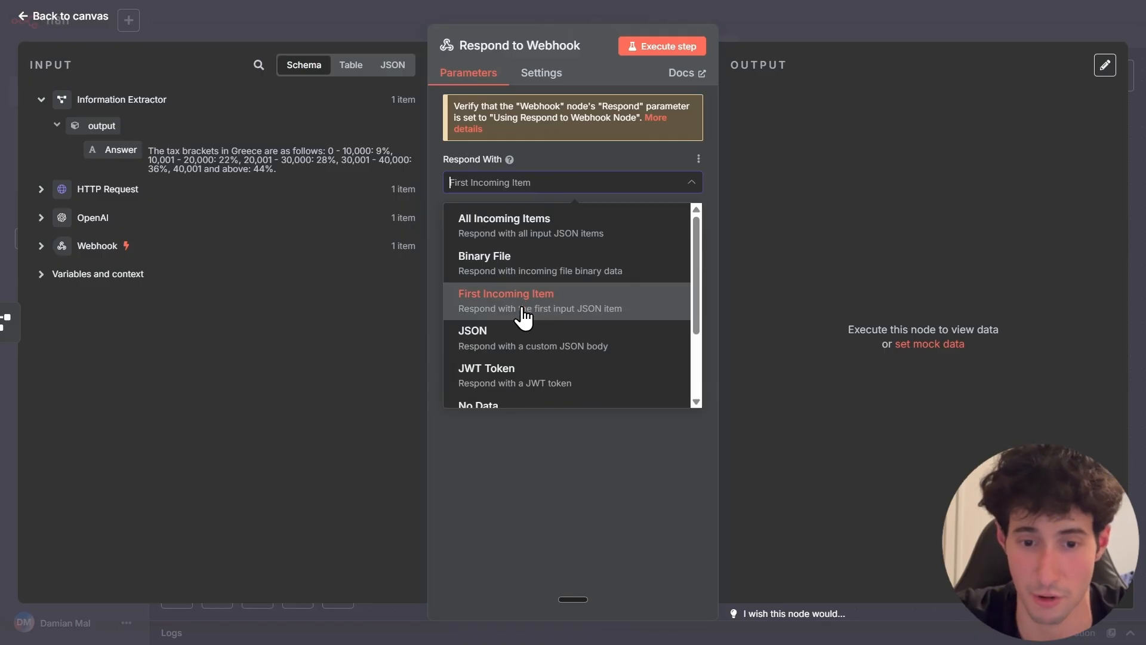
pyautogui.scroll(-3, 523, 312)
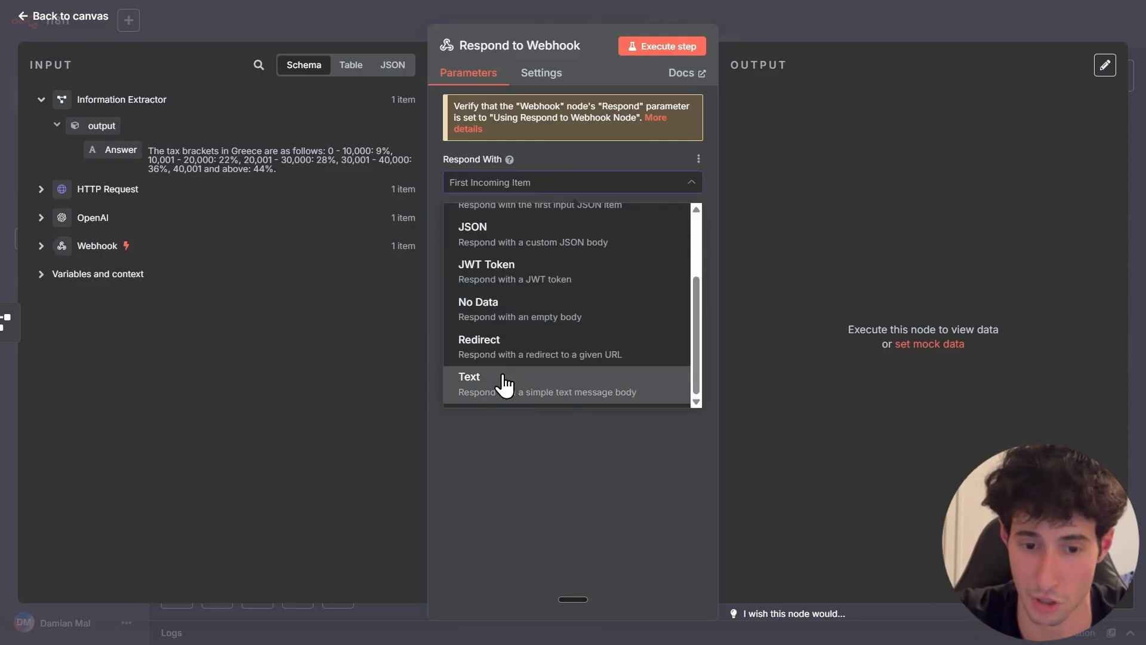
pyautogui.click(473, 396)
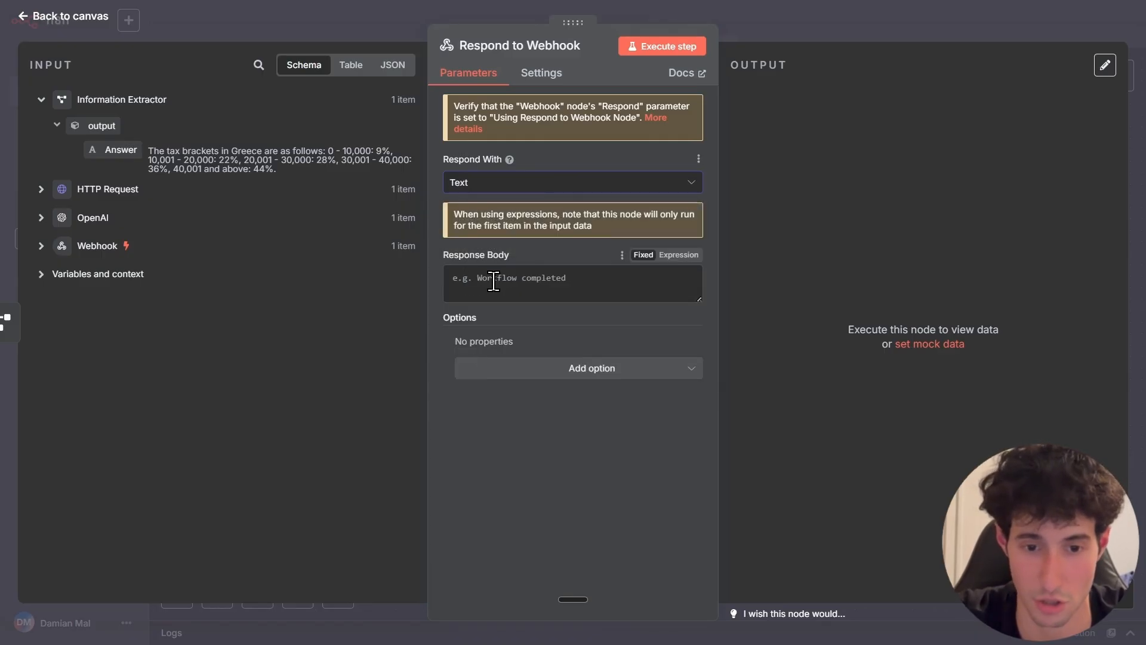
# Map the Information Extractor's Answer output into the Response Body of the Respond to Webhook node and return to the canvas
pyautogui.click(493, 282)
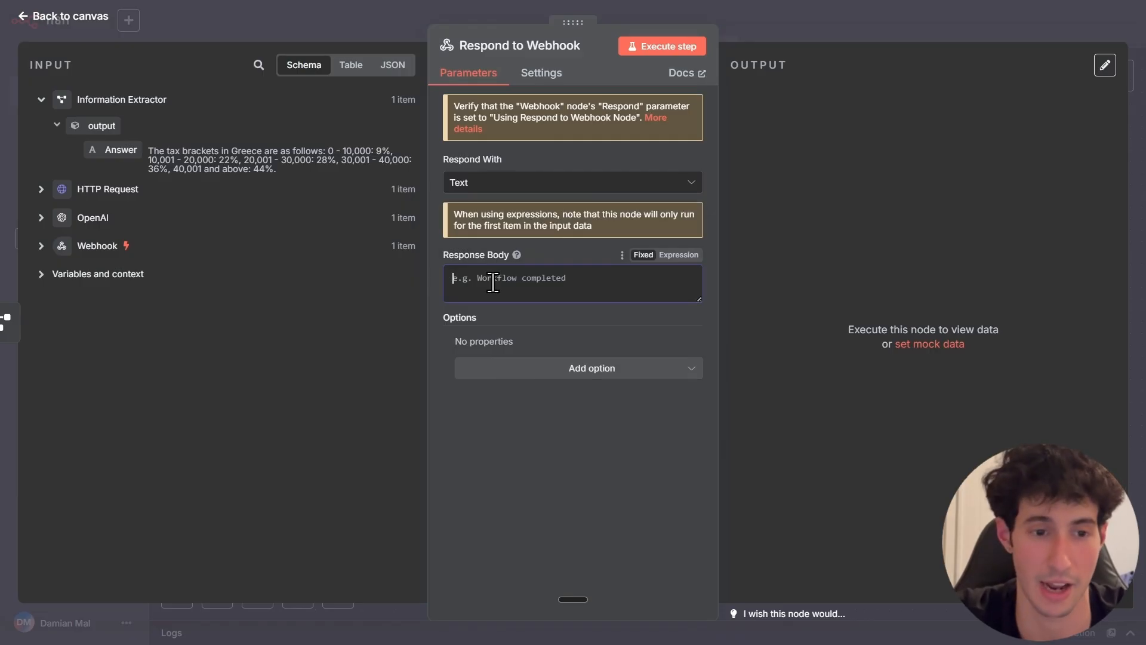
pyautogui.click(109, 151)
pyautogui.moveTo(102, 152); pyautogui.dragTo(486, 278)
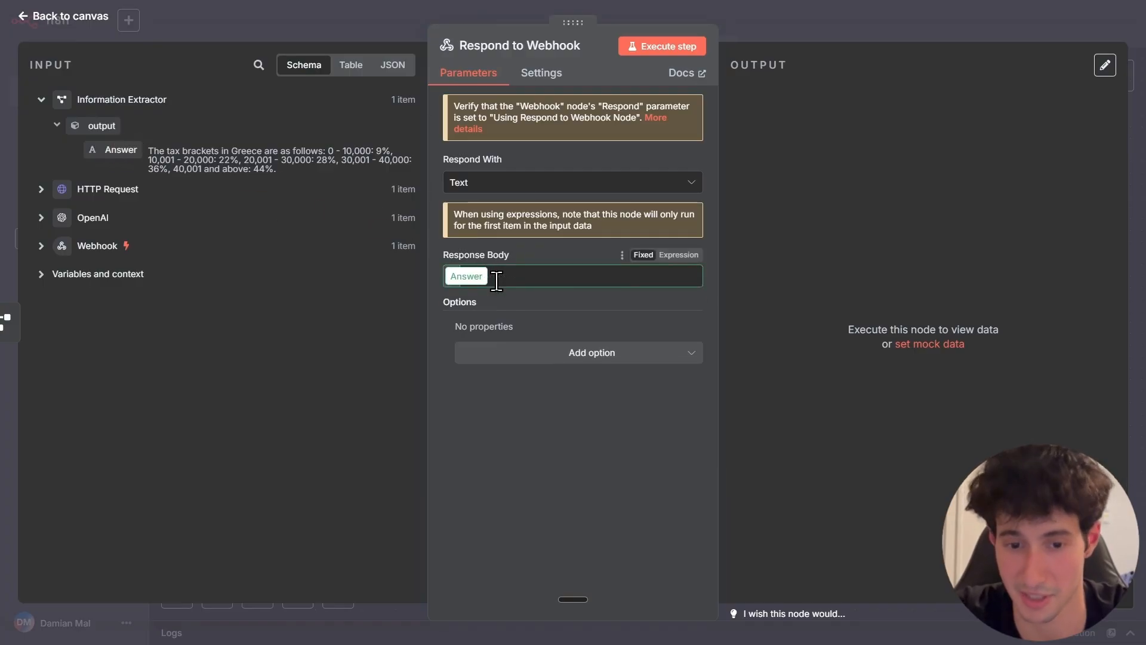
pyautogui.click(618, 449)
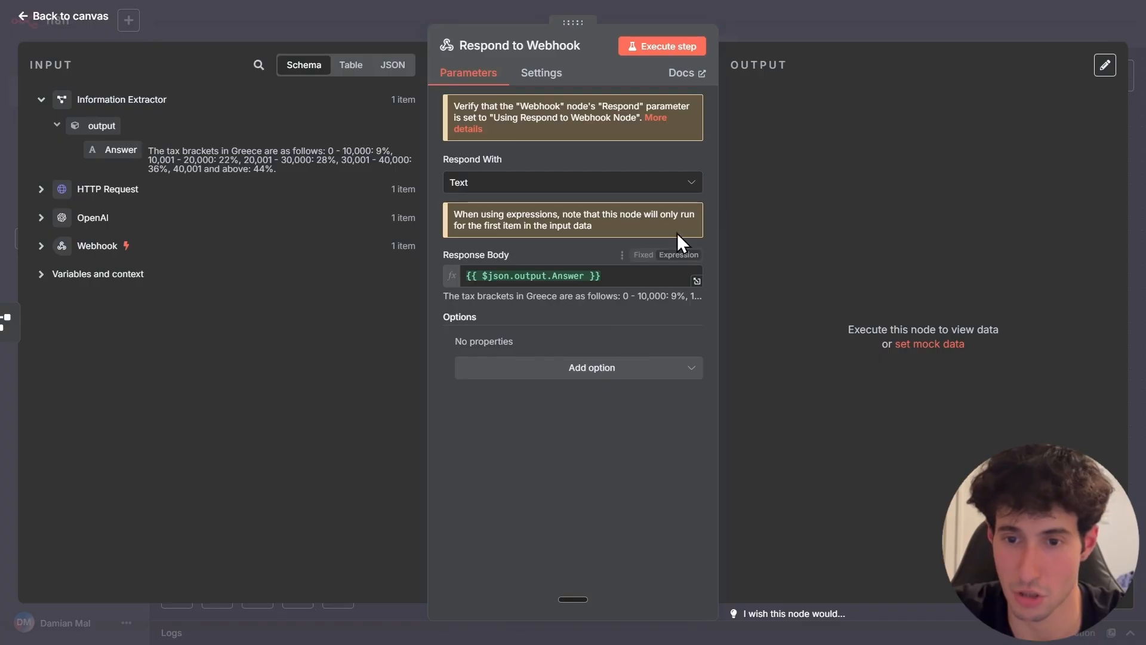
pyautogui.click(808, 34)
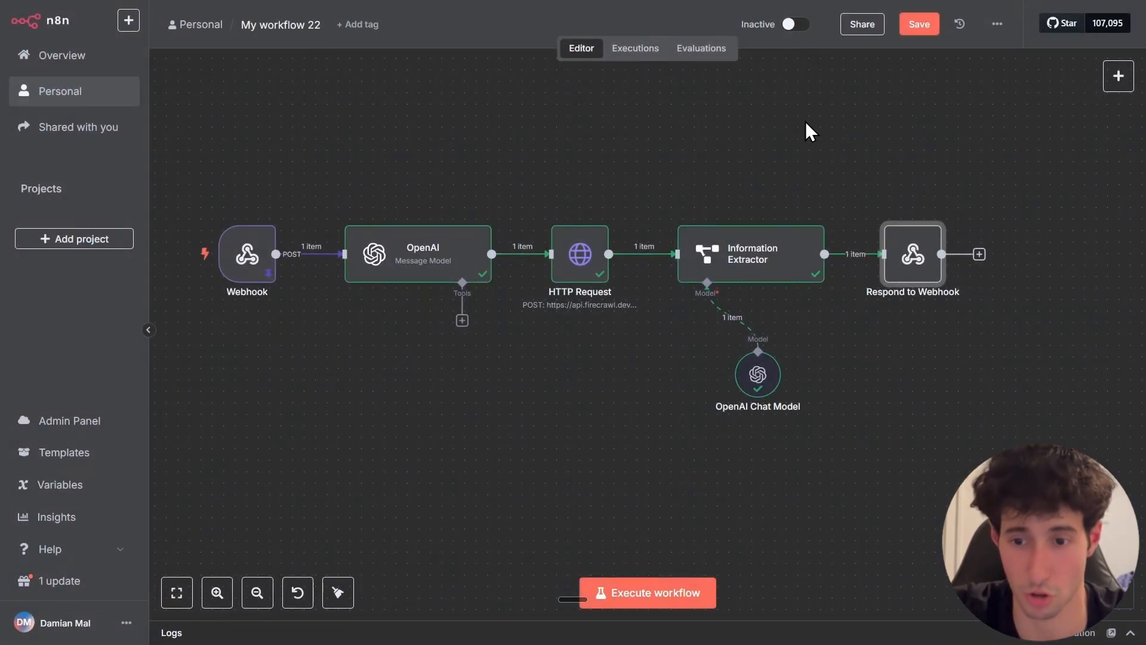
# Set the Webhook trigger node's Respond option to Using 'Respond to Webhook' Node and return to the canvas
pyautogui.doubleClick(251, 260)
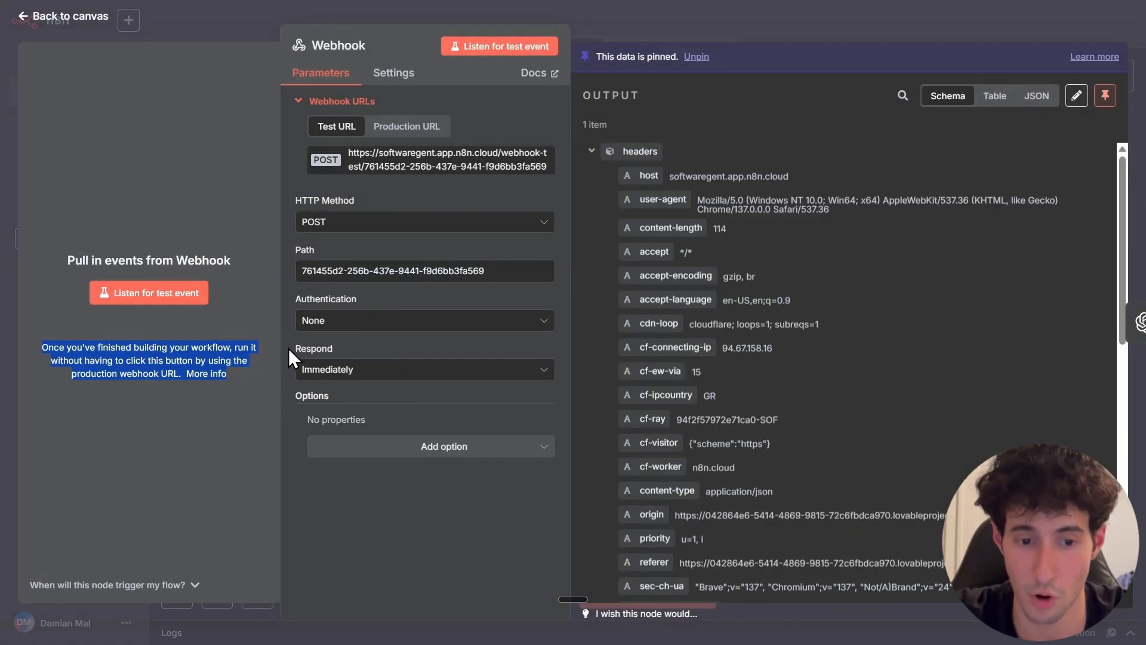
pyautogui.click(329, 372)
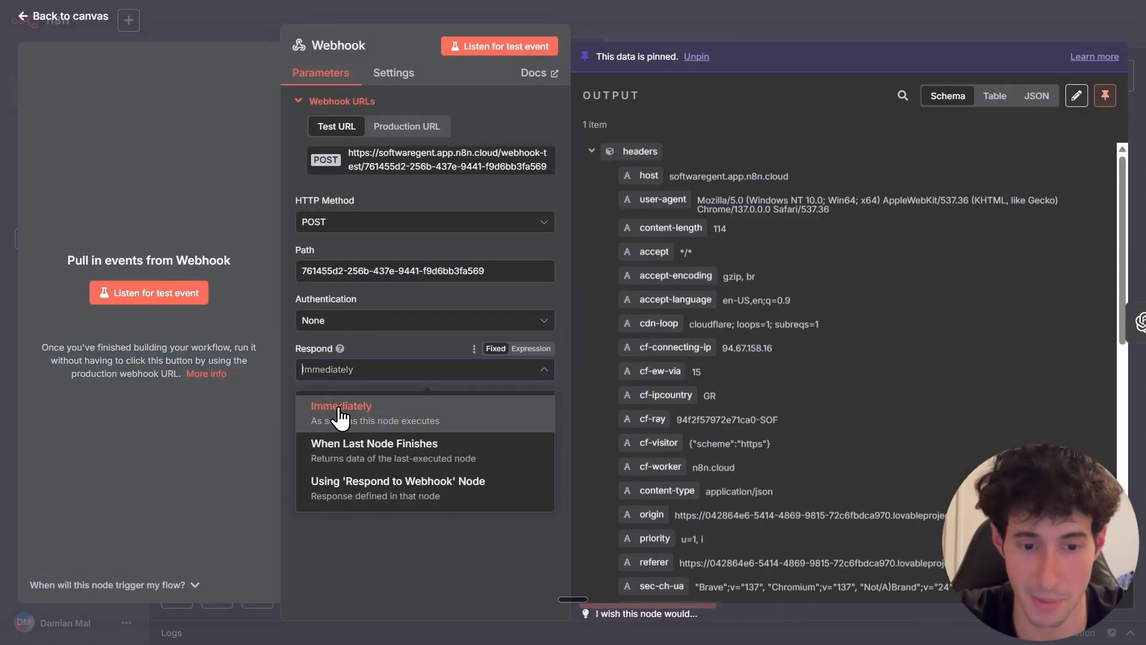
pyautogui.click(360, 498)
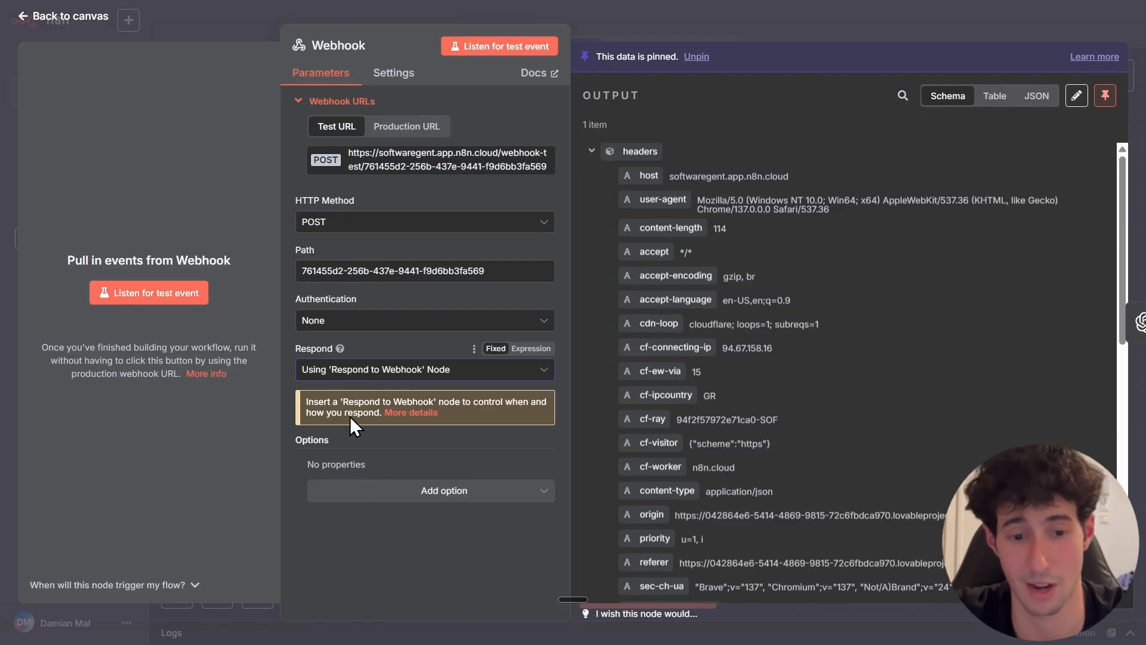
pyautogui.click(349, 378)
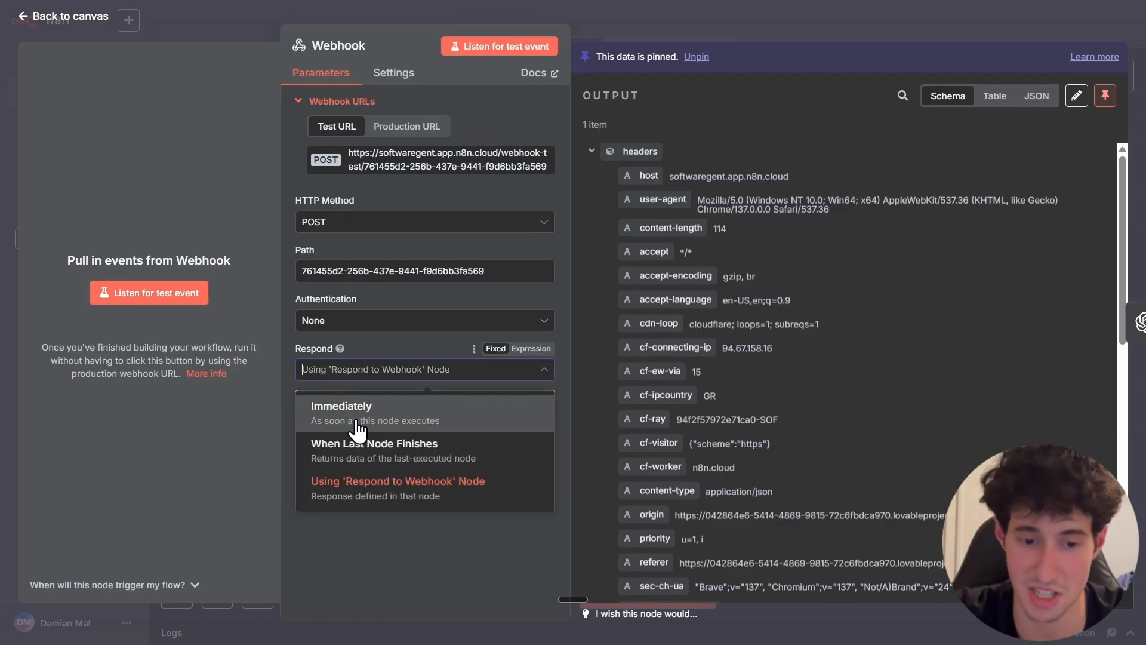
pyautogui.click(374, 484)
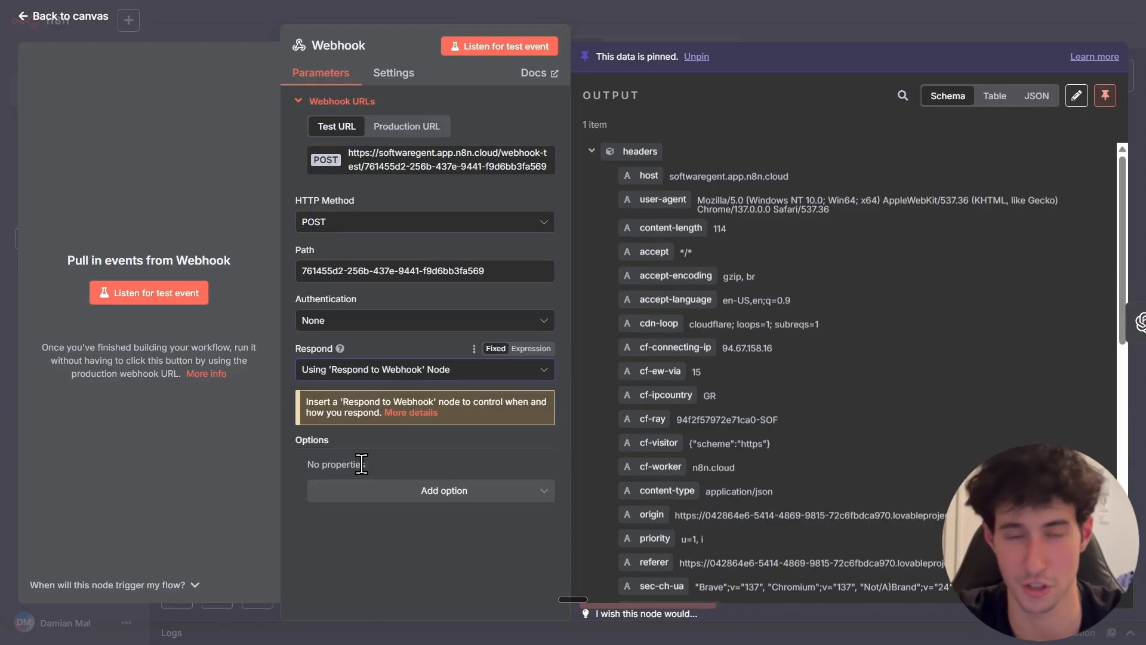
pyautogui.click(338, 370)
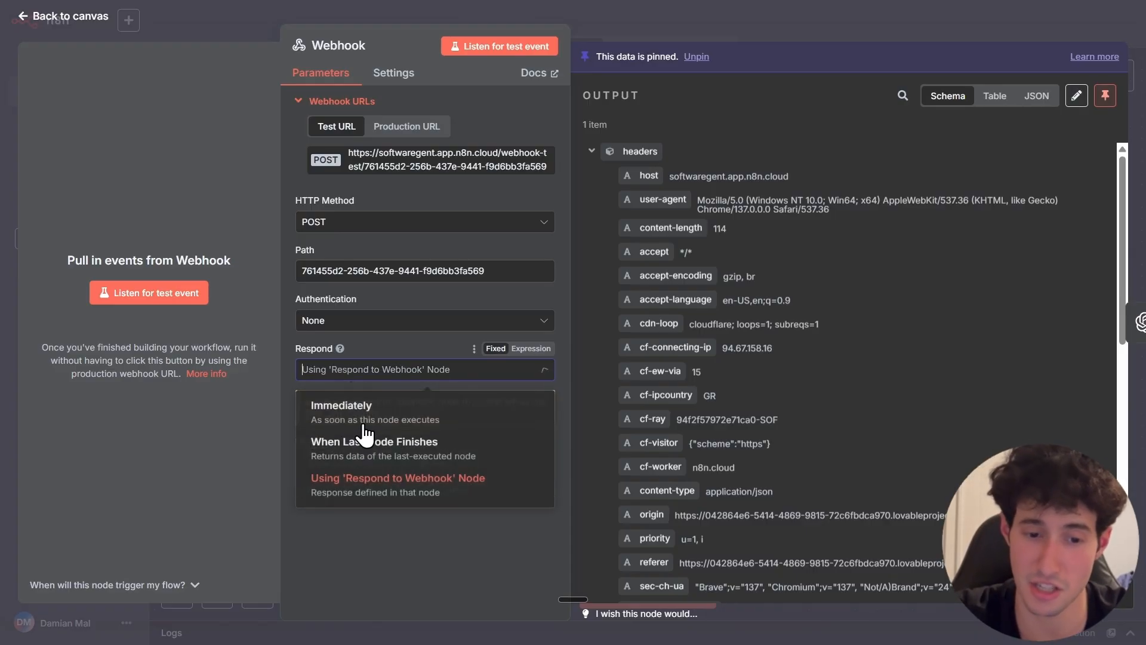
pyautogui.click(388, 485)
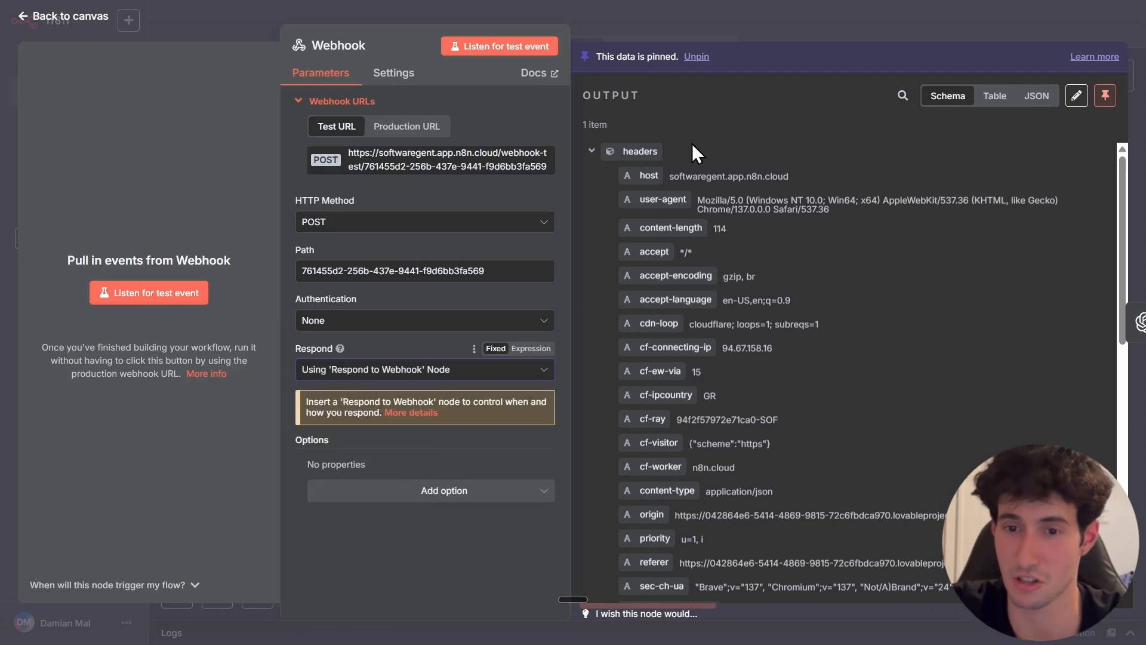
pyautogui.click(820, 33)
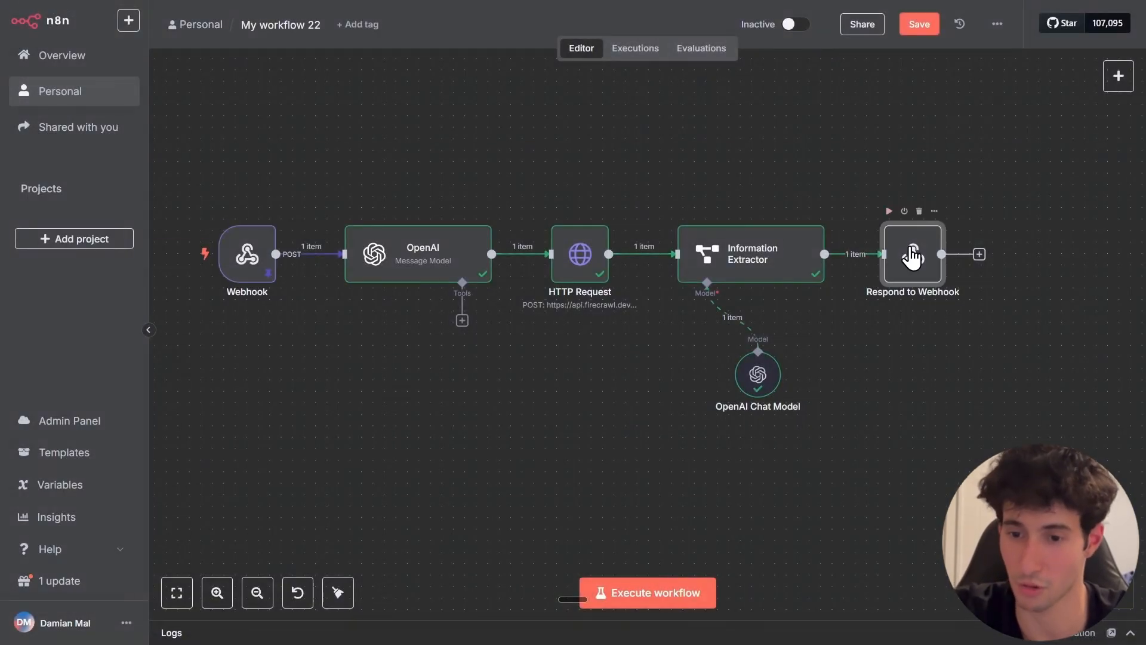
# Execute the Respond to Webhook node at the end of the workflow
pyautogui.doubleClick(913, 257)
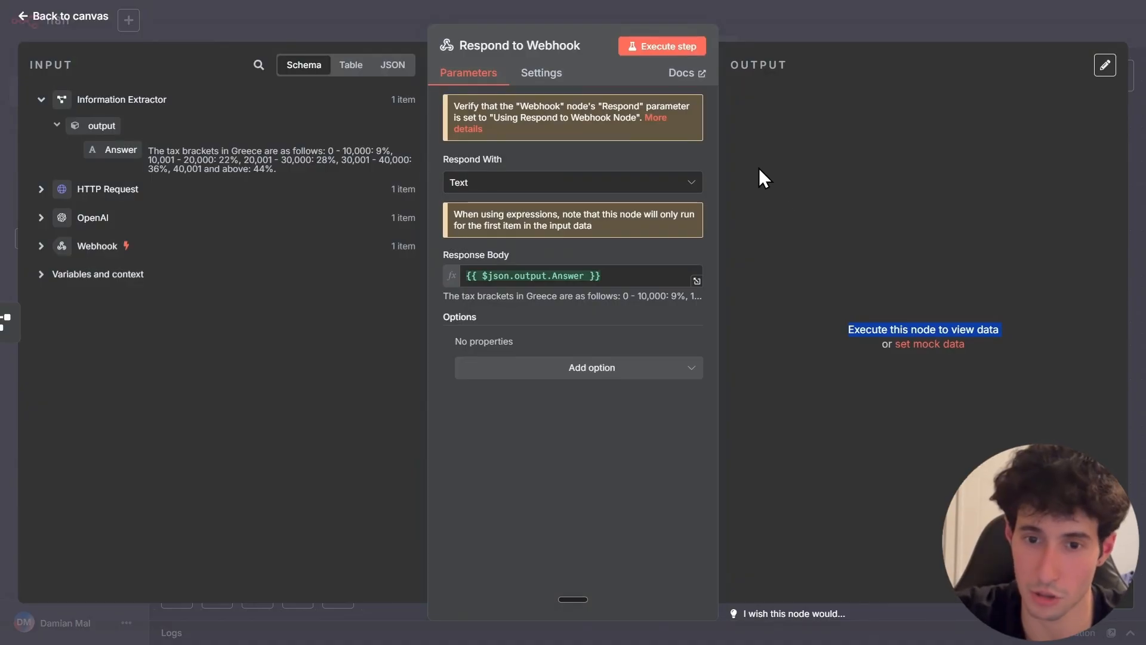
pyautogui.click(657, 48)
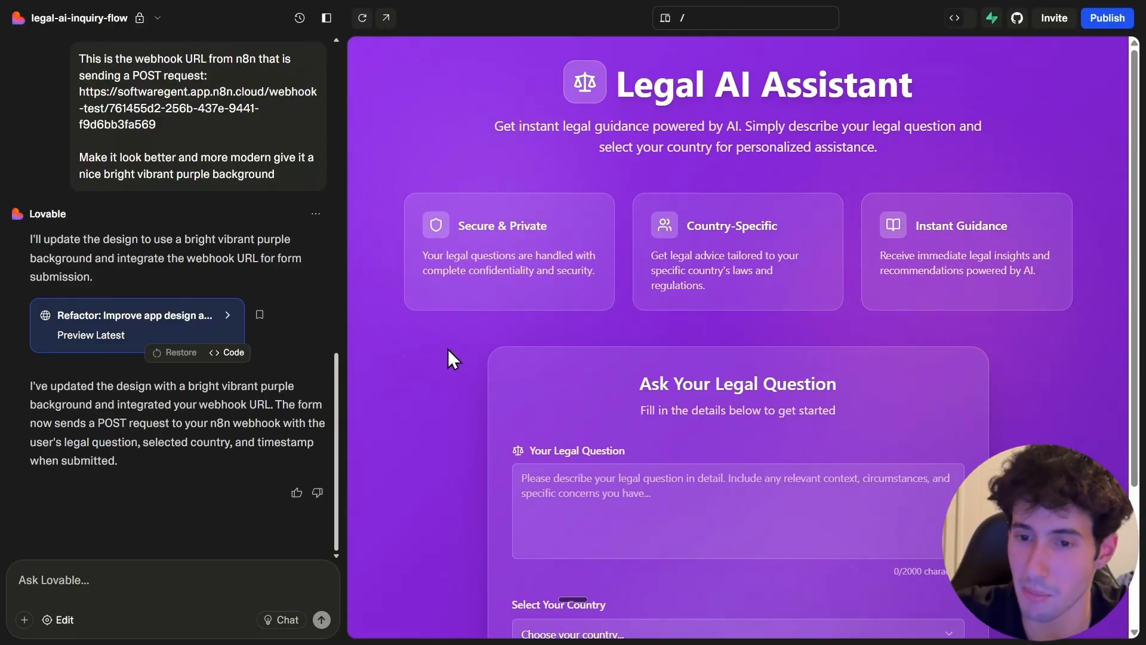
# In Lovable, send a prompt to receive information for every question from a respond to webhook node and create a section to display it
pyautogui.scroll(-4, 460, 370)
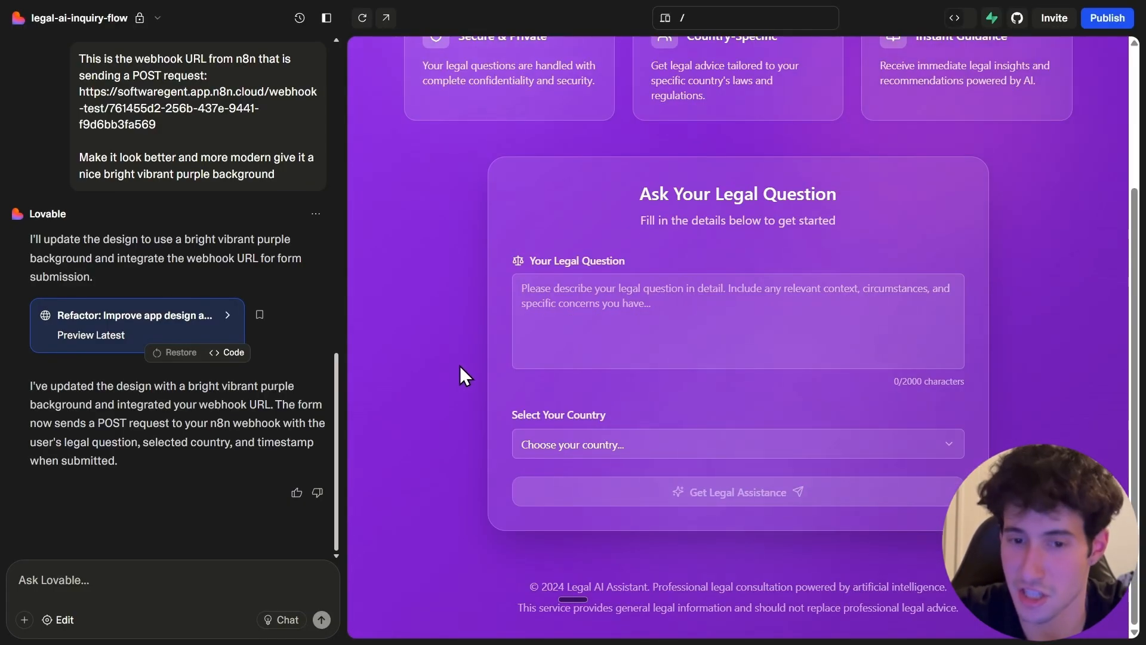
pyautogui.scroll(2, 469, 391)
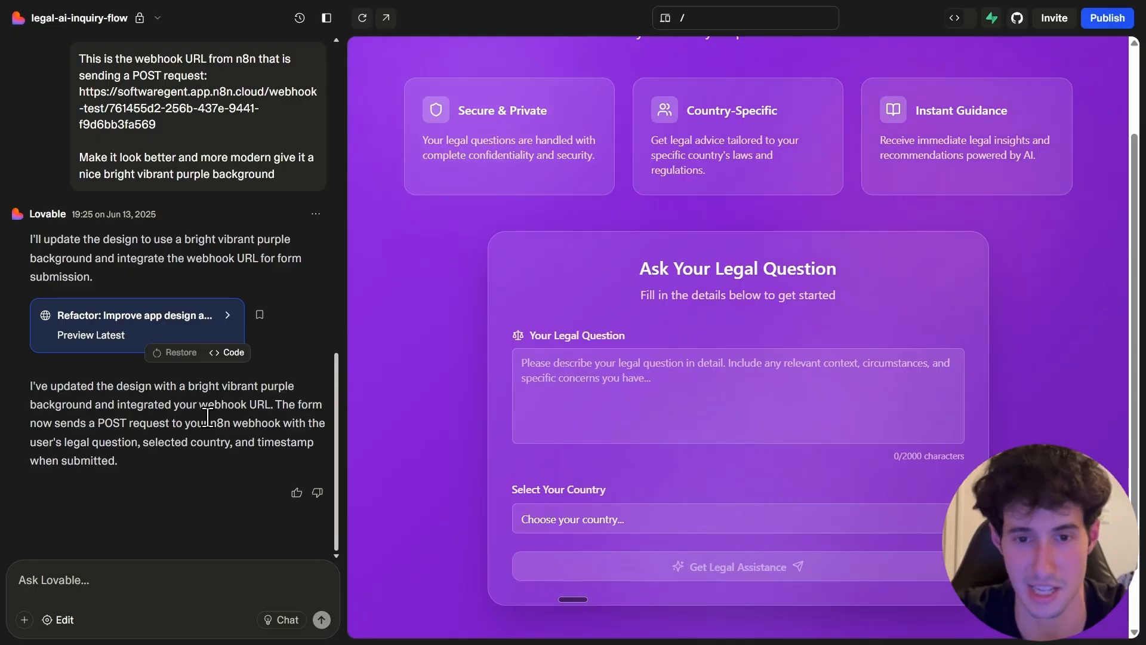
pyautogui.click(84, 577)
pyautogui.write("I'm going to send you back information for every question I ask with a respond to webhook node.  So make sure you are able to receive this information and actually create a section in which you can display it.")
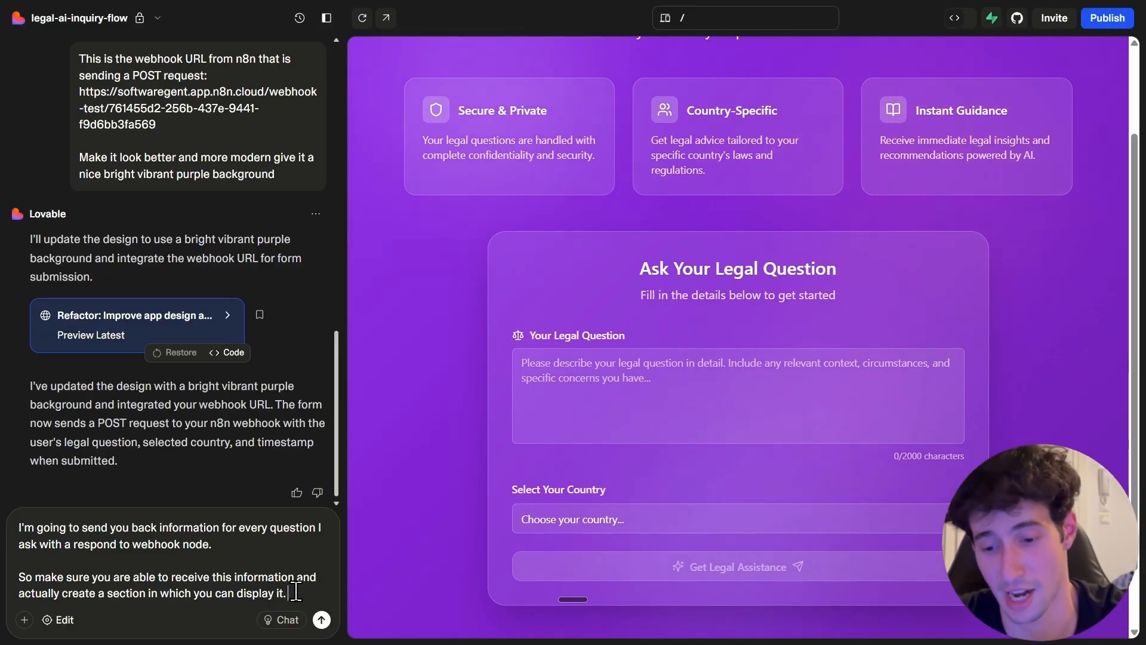
pyautogui.press('Return')
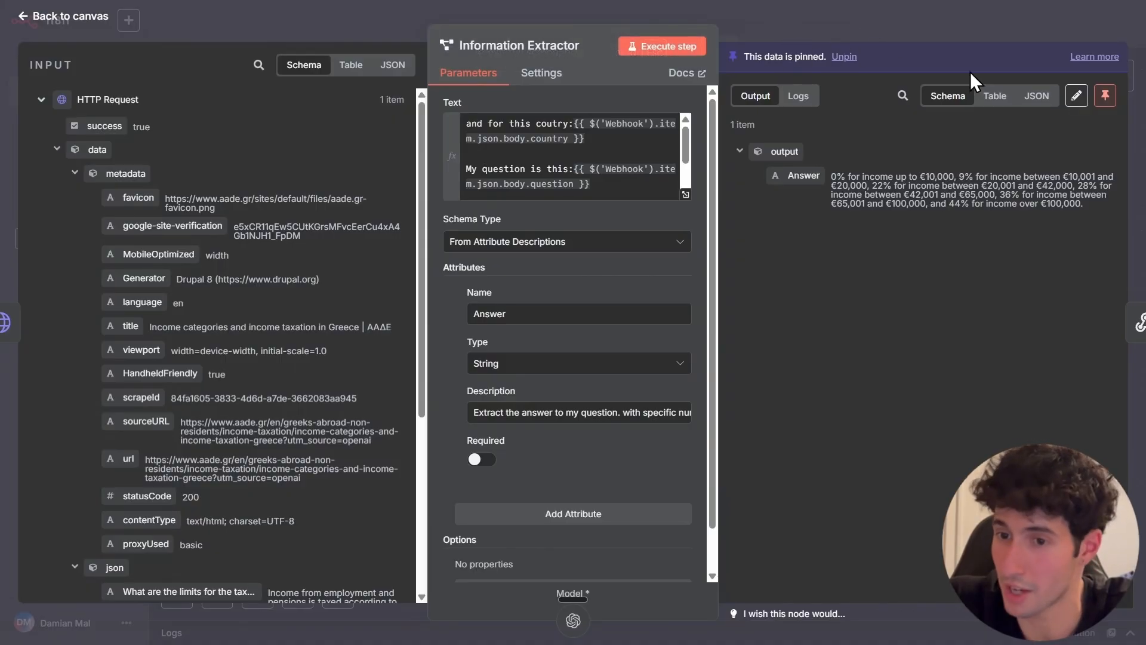
# In n8n, unpin the Information Extractor's output data and execute the whole workflow from the canvas
pyautogui.click(1105, 95)
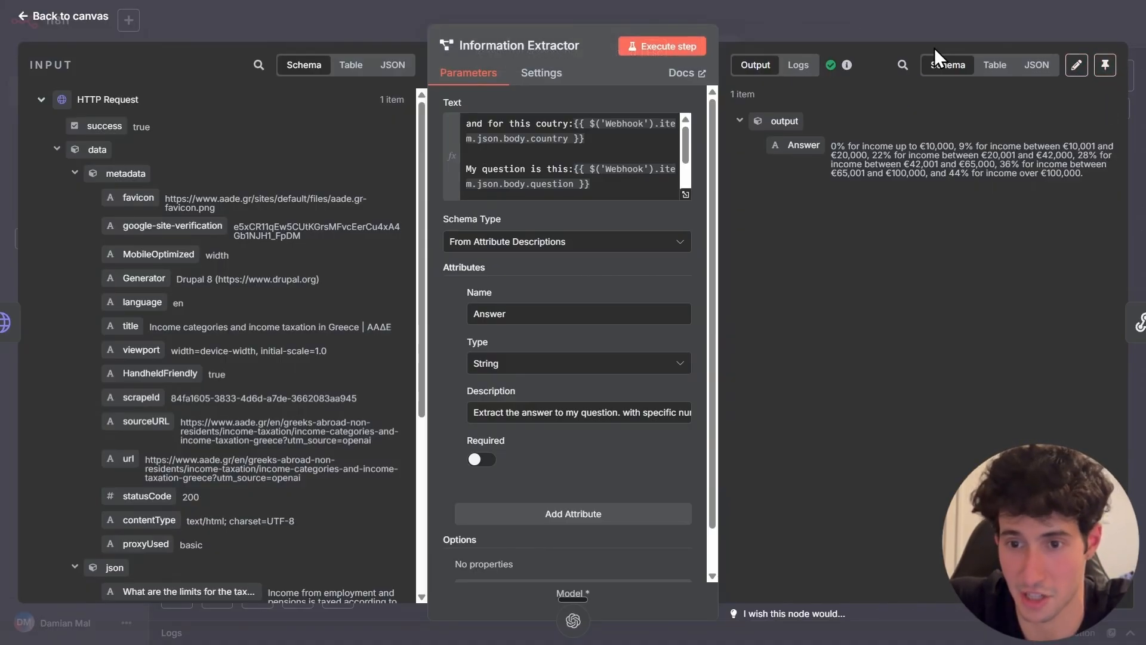
pyautogui.click(893, 27)
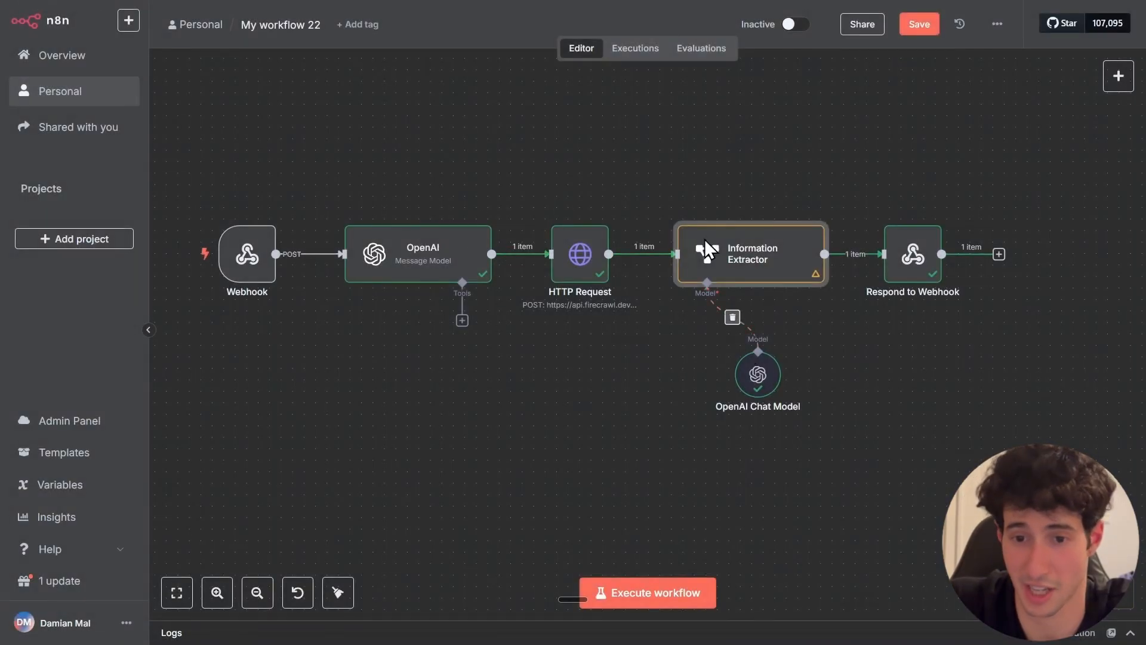
pyautogui.click(678, 595)
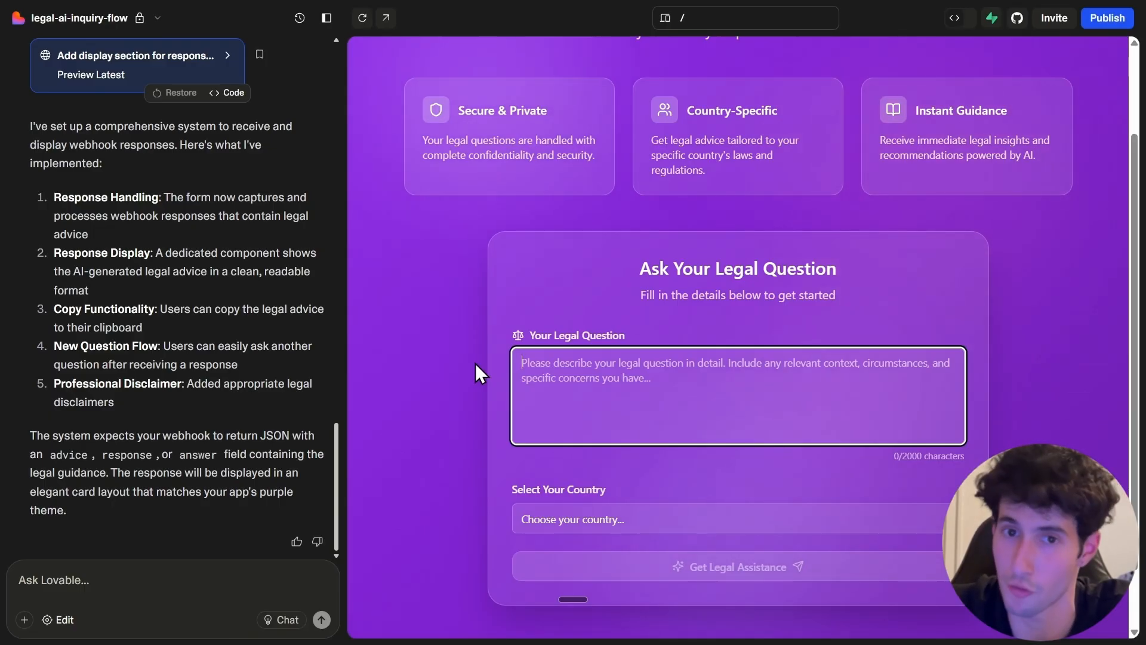
# In the Lovable app preview, submit the legal question "What are the requirements for citizenship?" with Greece as the country
pyautogui.write('What are the requirements for citizenship?')
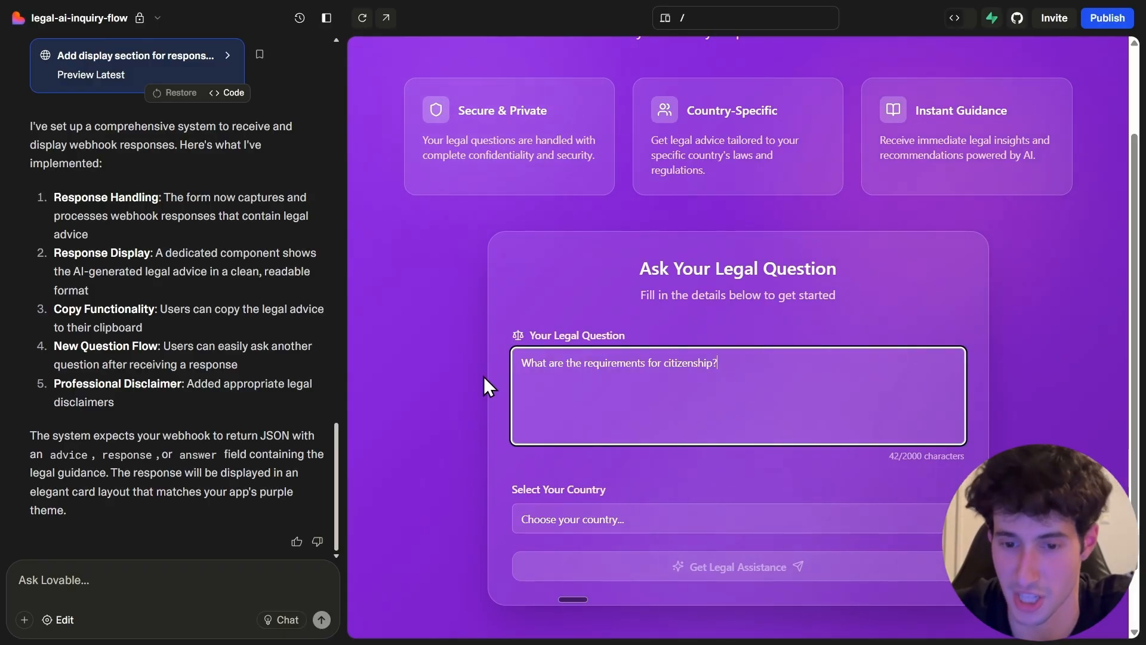
pyautogui.click(584, 531)
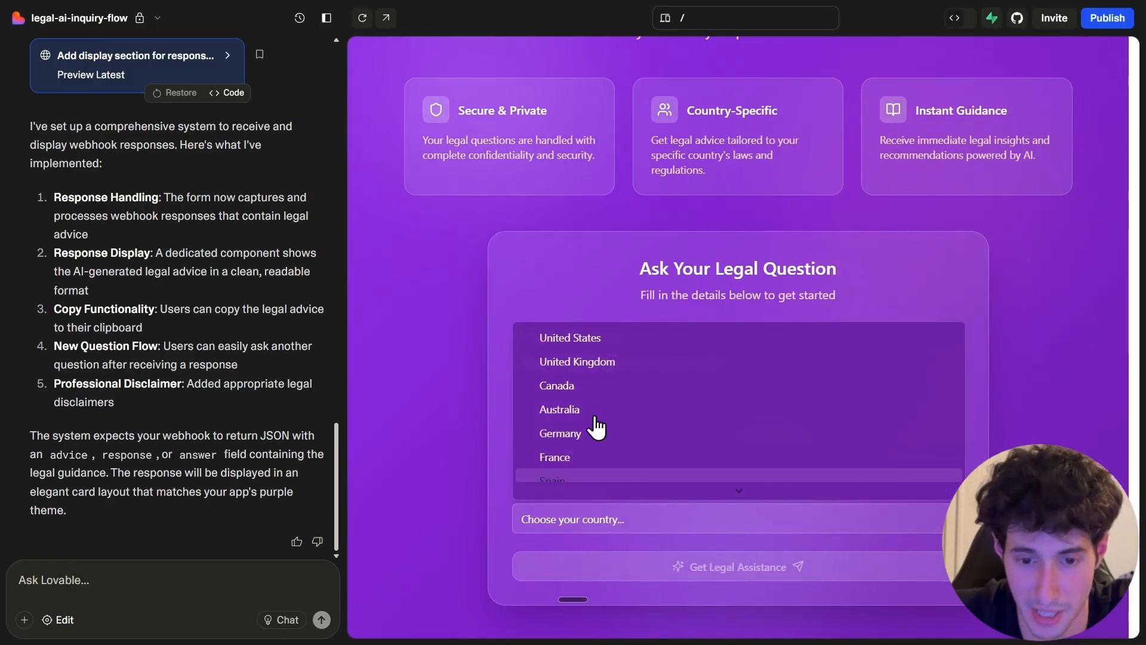
pyautogui.scroll(-6, 591, 429)
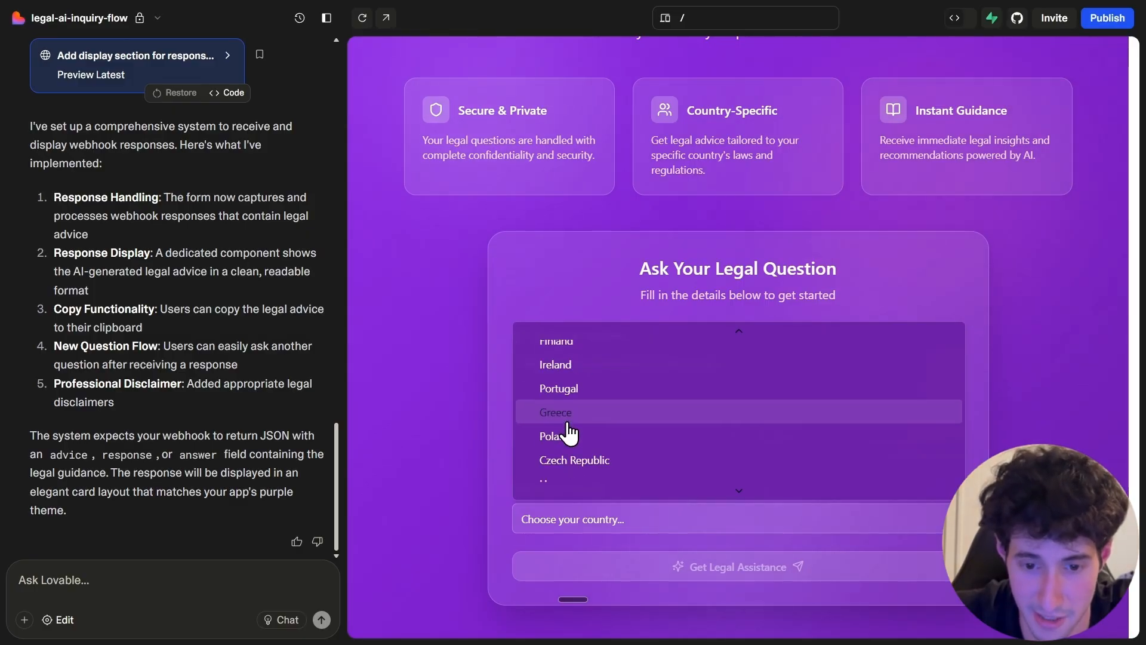
pyautogui.click(568, 418)
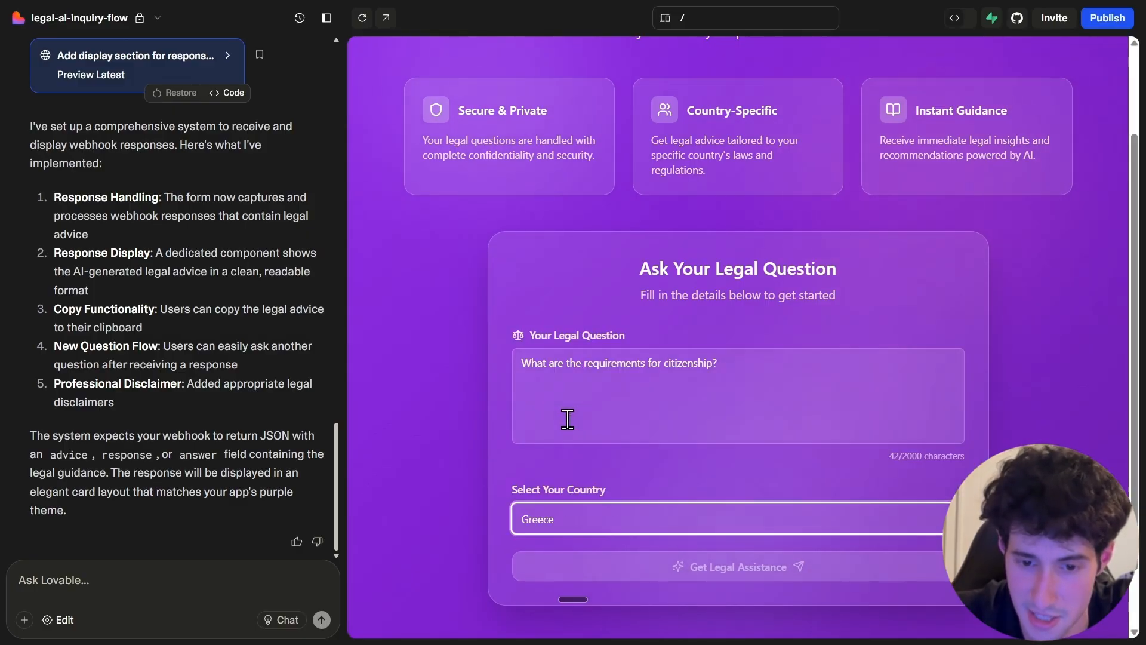
pyautogui.click(717, 573)
pyautogui.hotkey('alt', 'Tab')
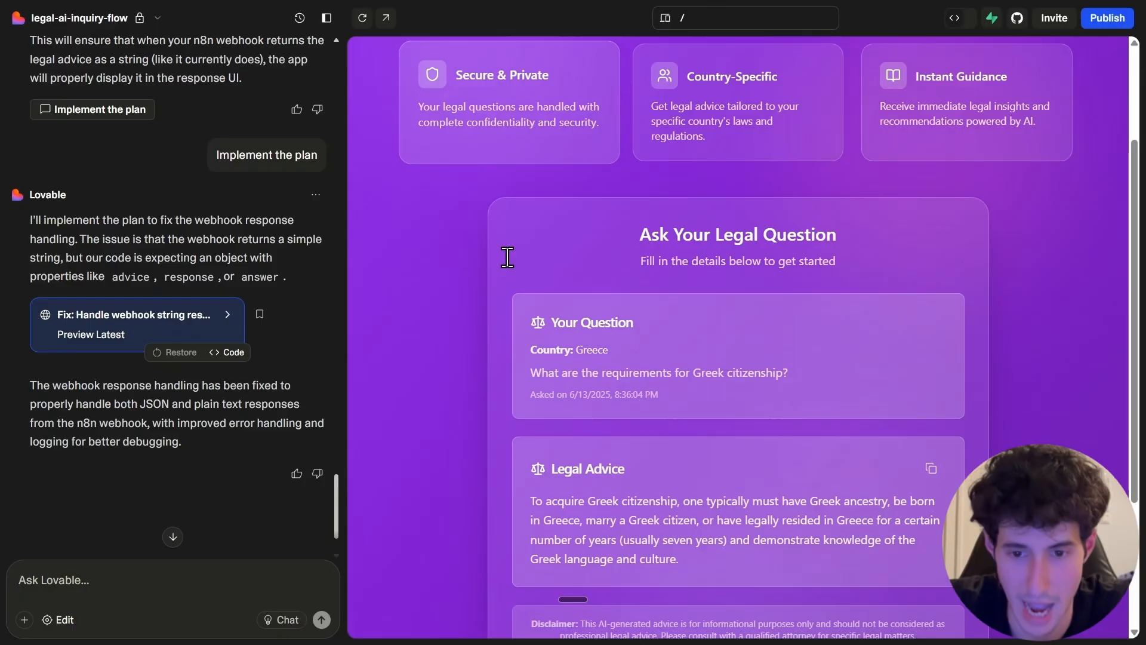
# Read the Legal Advice returned for the Greek citizenship question in the Lovable app preview
pyautogui.scroll(-1, 502, 281)
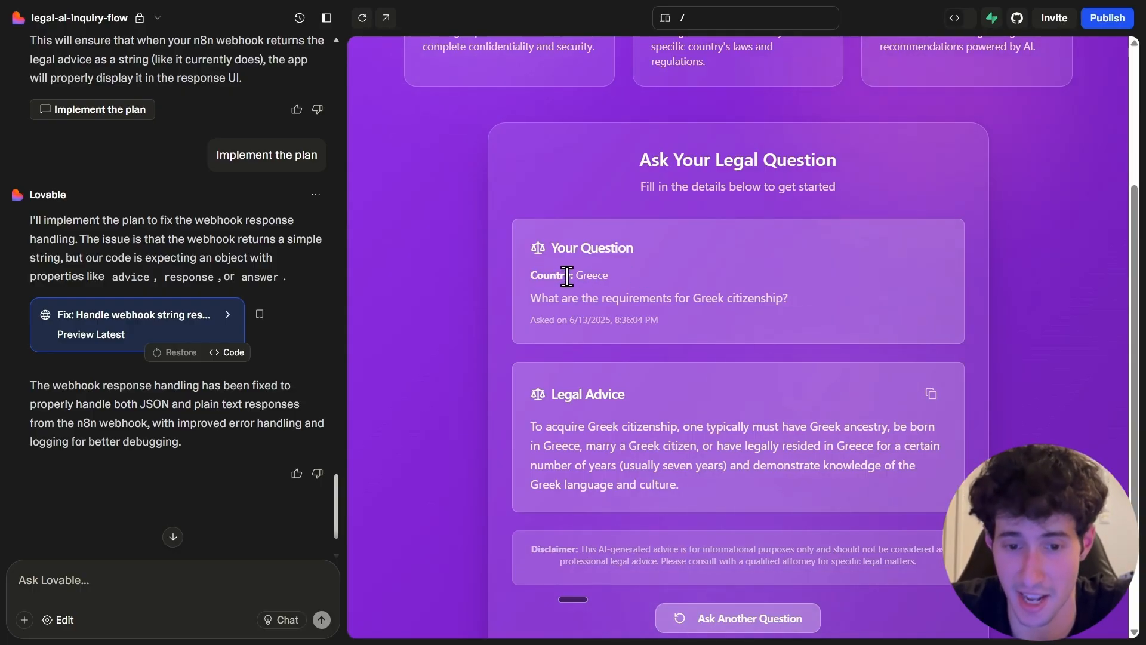
pyautogui.scroll(-1, 561, 274)
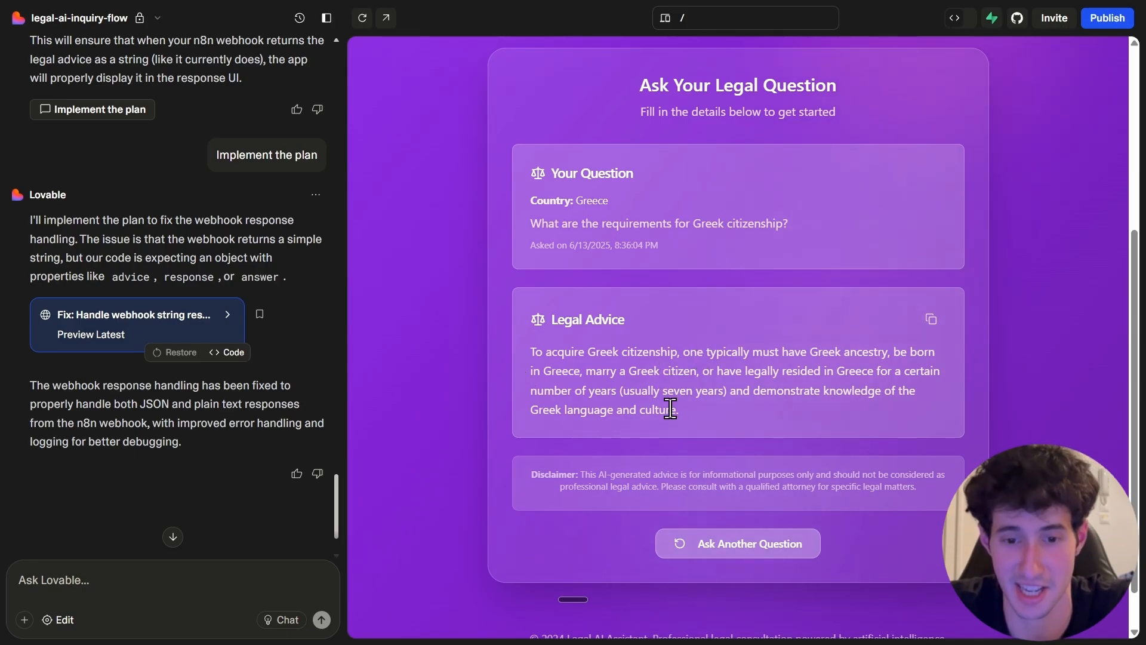
pyautogui.scroll(-1, 597, 359)
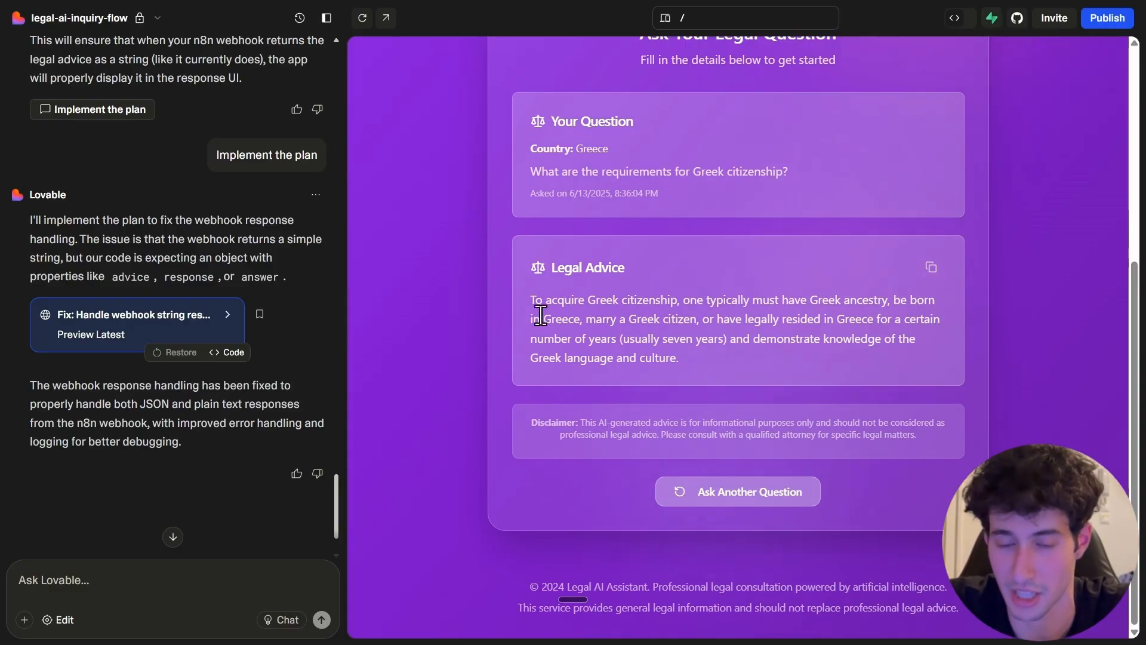
pyautogui.moveTo(530, 300); pyautogui.dragTo(697, 357)
pyautogui.click(697, 356)
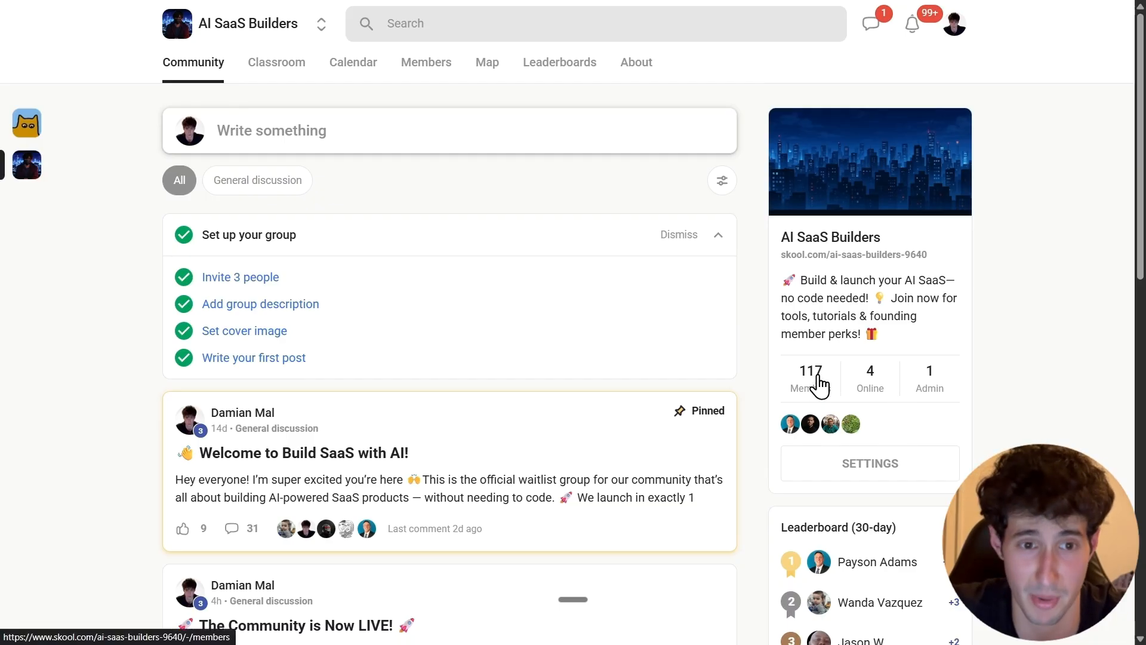
# Open the Classroom of the AI SaaS Builders community on Skool to view its courses and assets
pyautogui.click(280, 82)
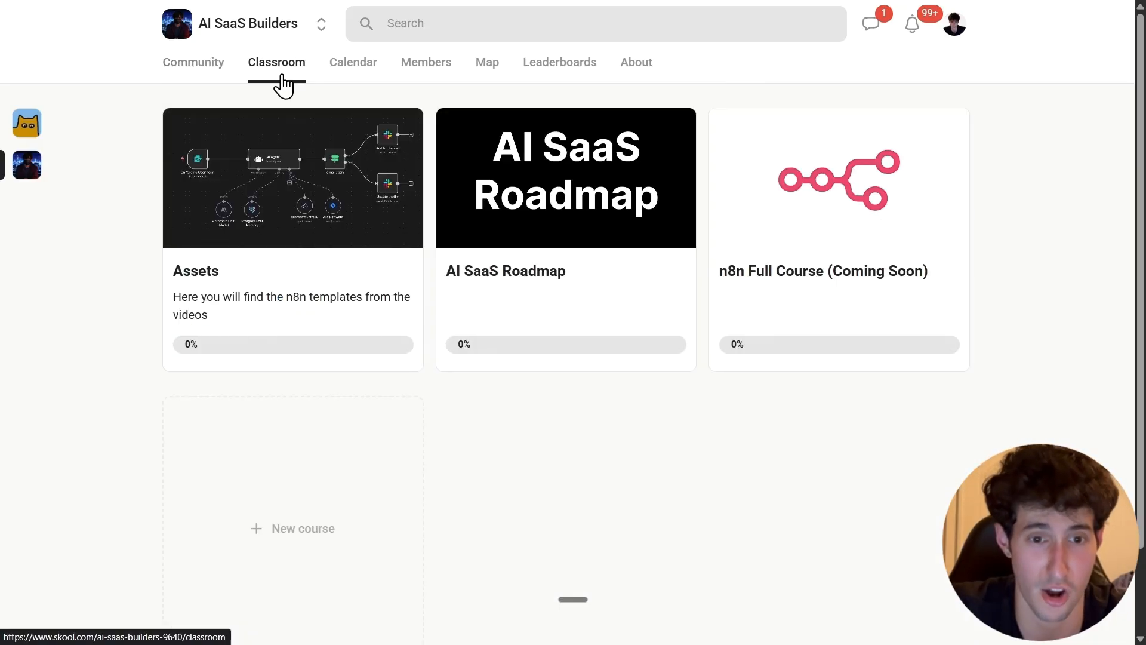
# Open the AI SaaS Roadmap course and look through its lesson list from the Build Your AI SaaS lesson to Scaling
pyautogui.click(574, 225)
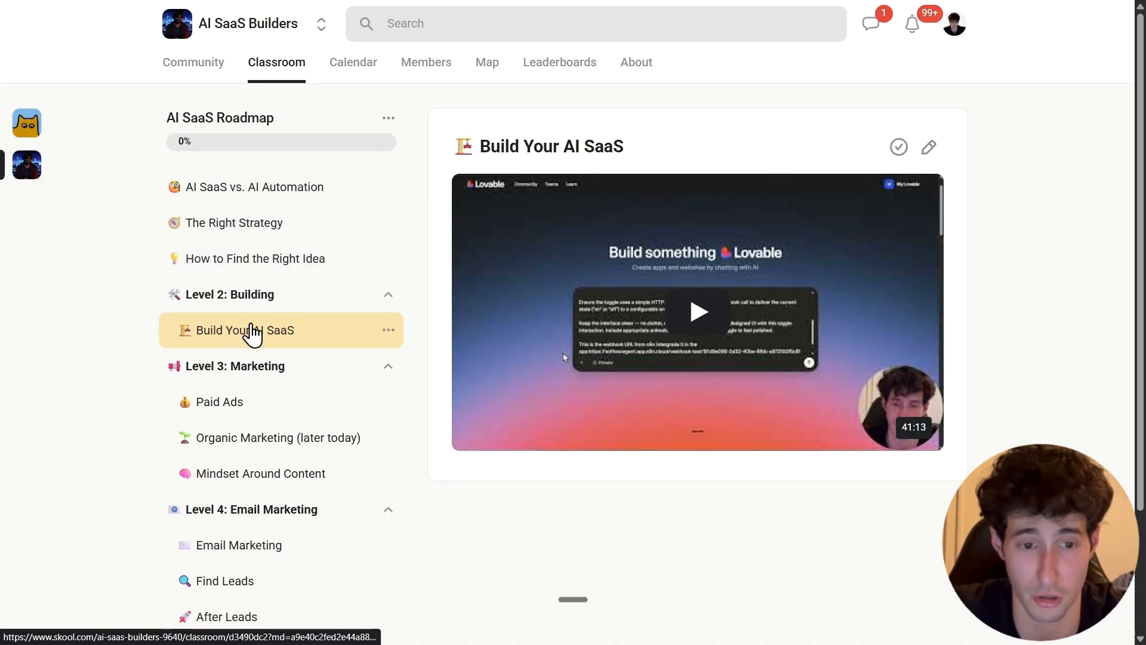
pyautogui.scroll(-1, 269, 340)
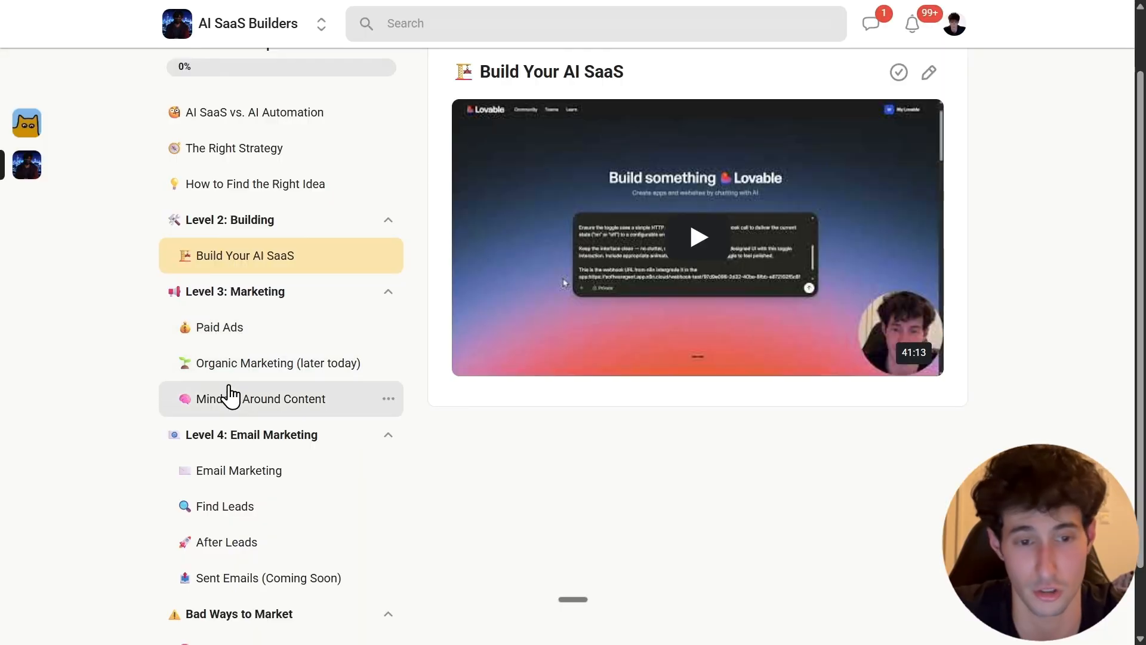
pyautogui.scroll(-1, 290, 396)
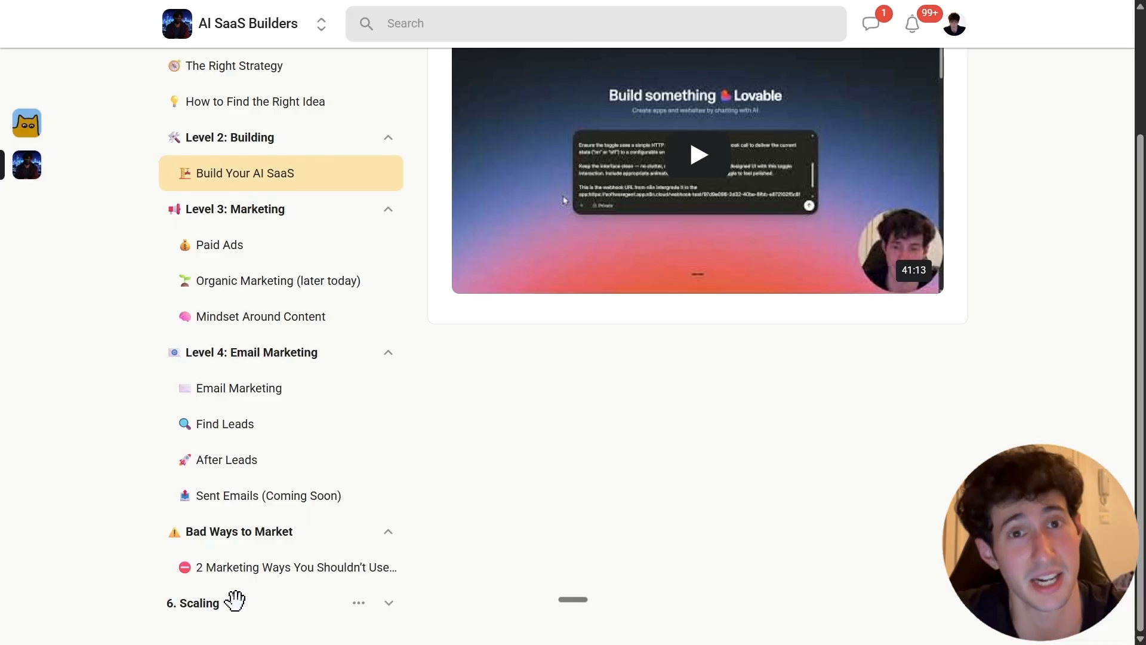
pyautogui.scroll(3, 309, 487)
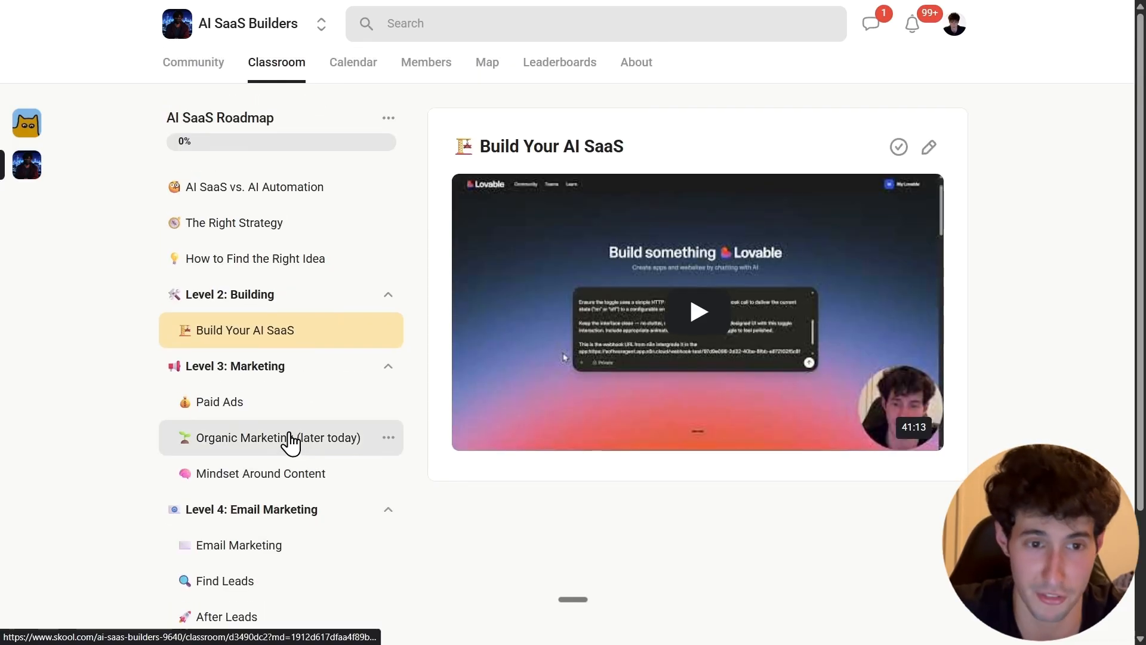
# From the Classroom's Assets course, download the JSON file attached to the Build the ULTIMATE Accountant App lesson
pyautogui.click(277, 62)
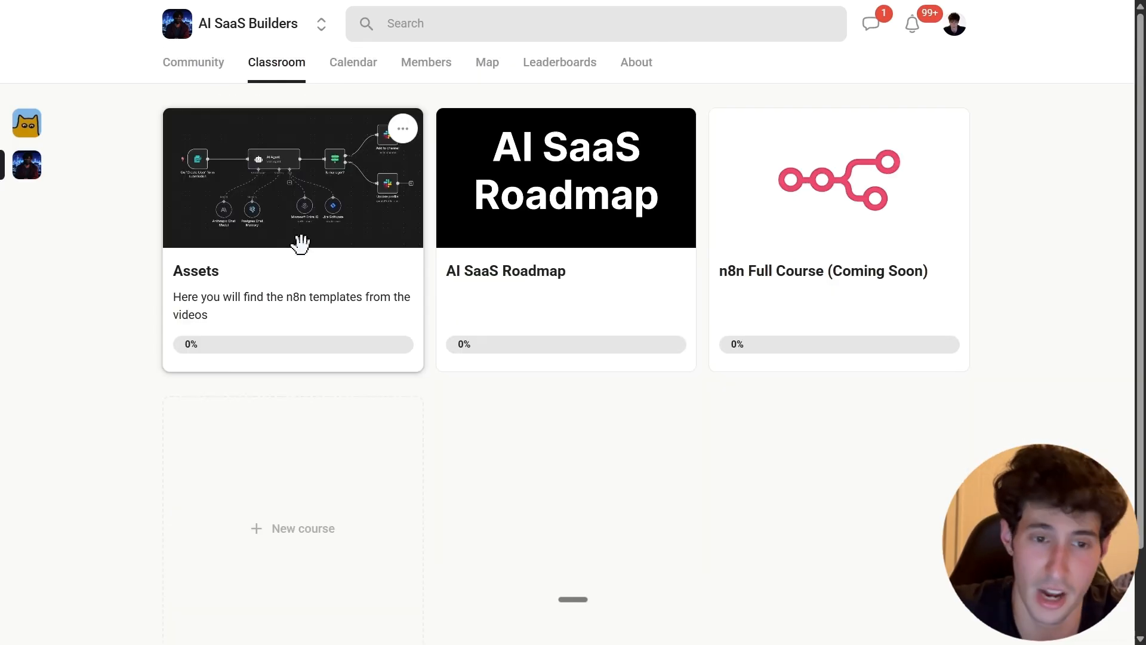
pyautogui.click(282, 190)
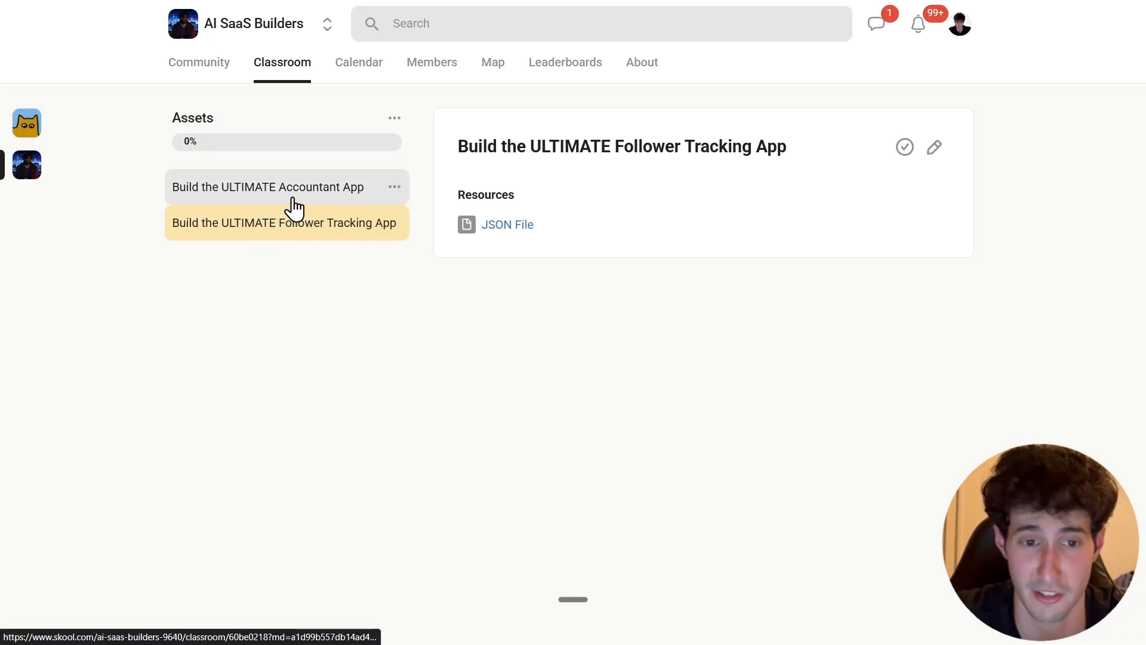
pyautogui.click(288, 198)
pyautogui.click(507, 255)
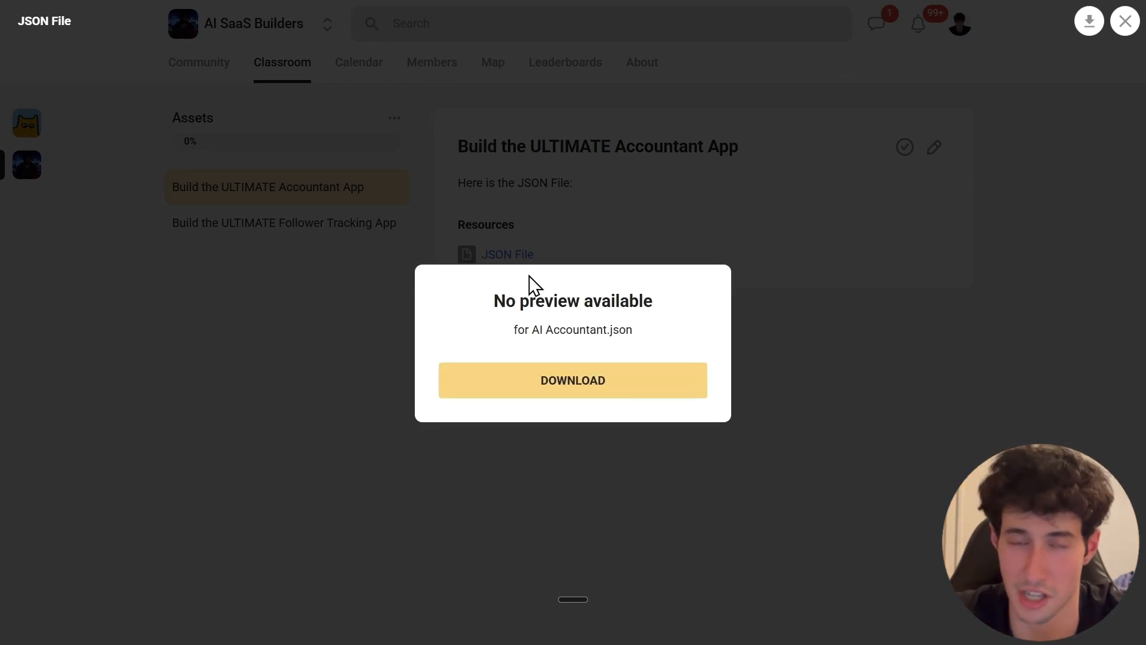
pyautogui.click(543, 388)
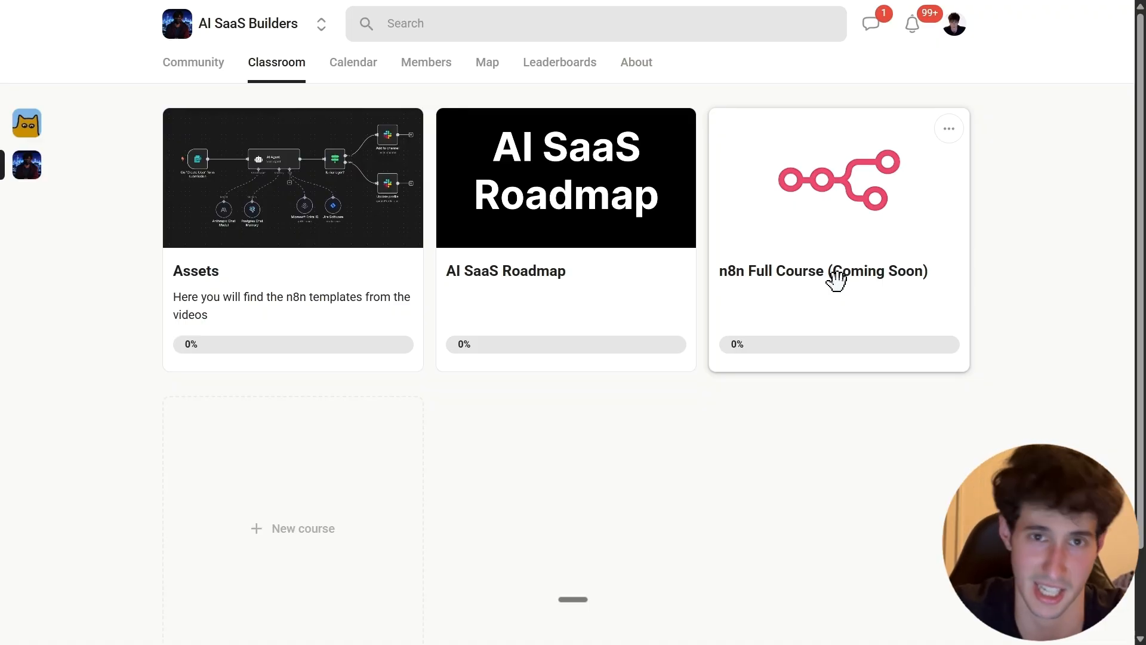
# Open the AI SaaS Builders community's About page and review its membership price and welcome description
pyautogui.click(642, 71)
pyautogui.scroll(-2, 636, 179)
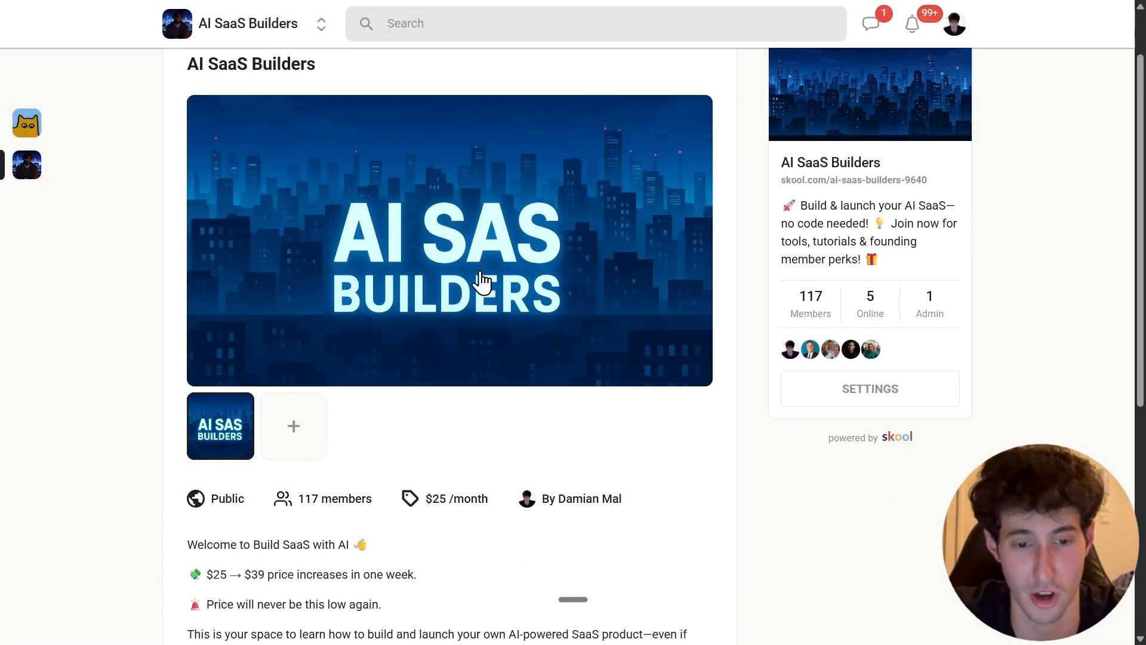
pyautogui.scroll(2, 496, 277)
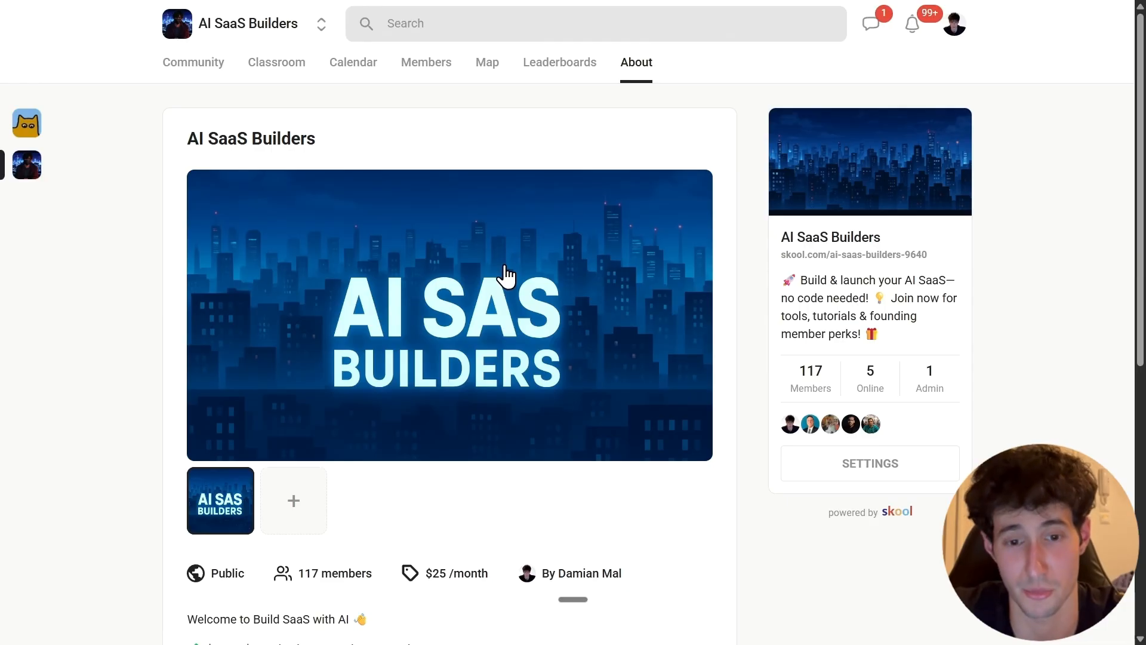
pyautogui.scroll(-2, 505, 276)
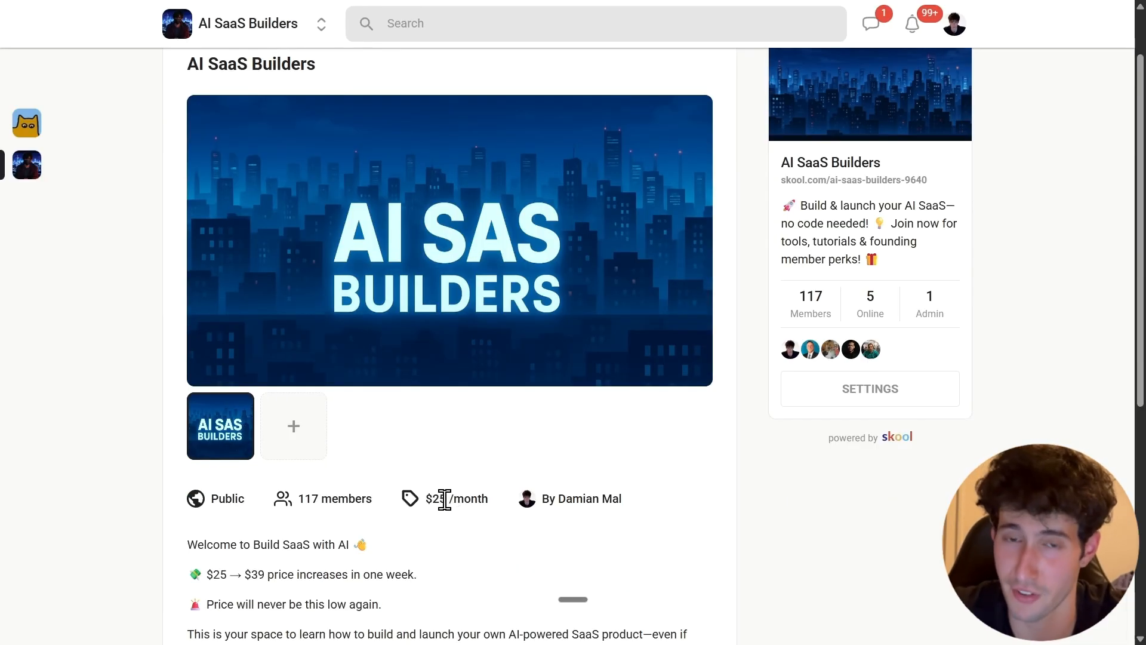
pyautogui.scroll(-2, 297, 513)
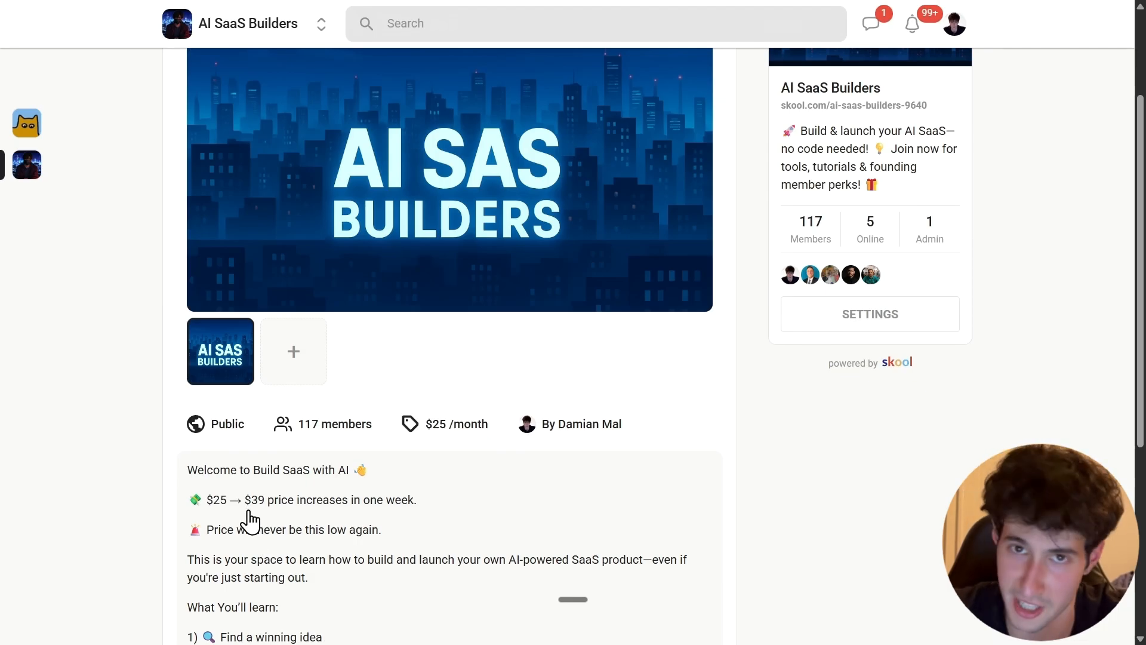
pyautogui.scroll(2, 376, 529)
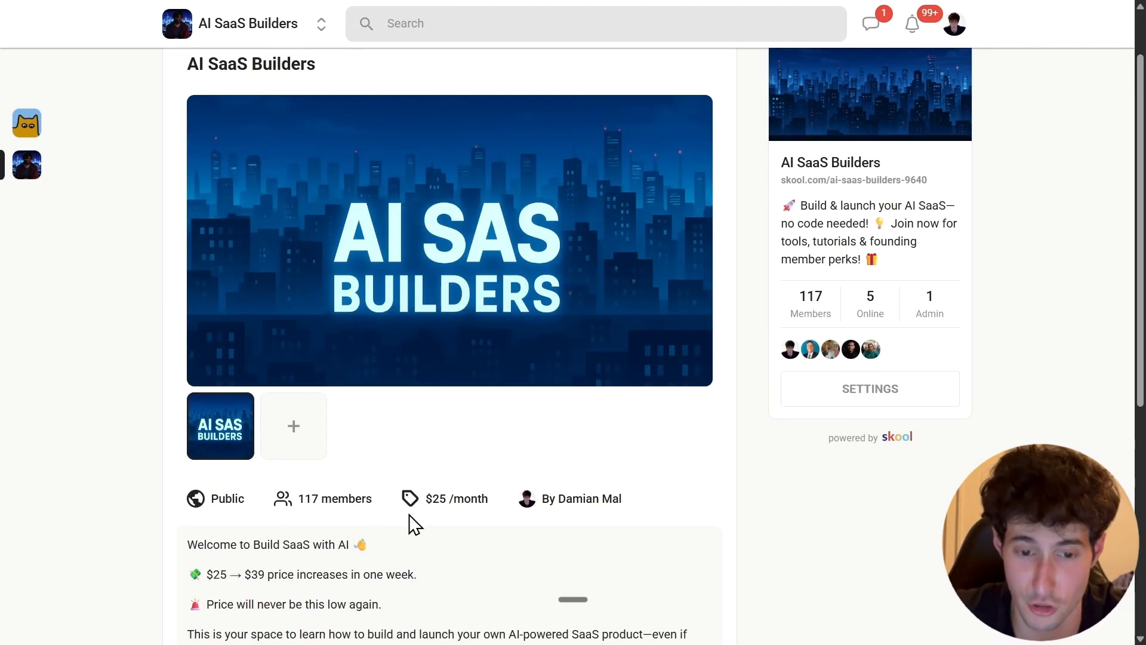